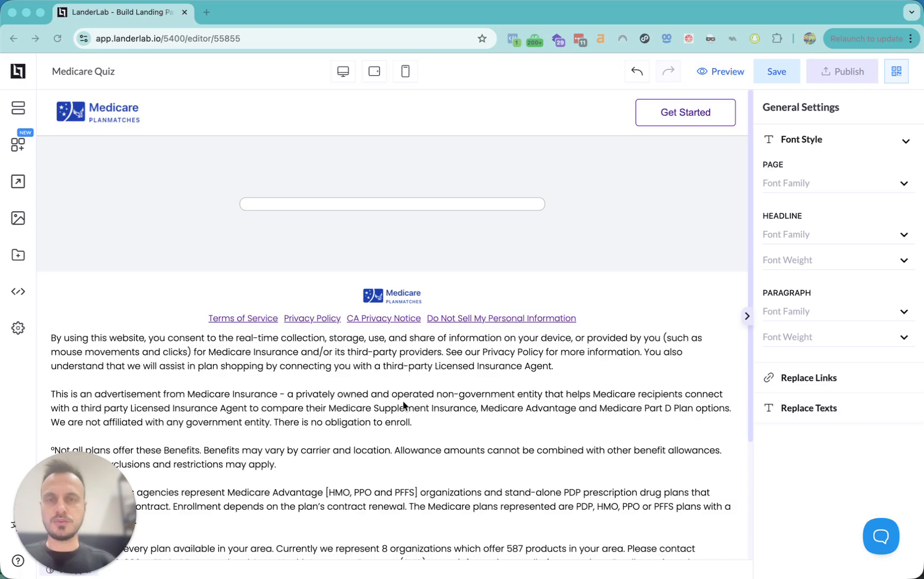
- Drag a Quiz element from the Elements panel onto the middle of the Medicare page
scroll(403, 405, "down", 5)
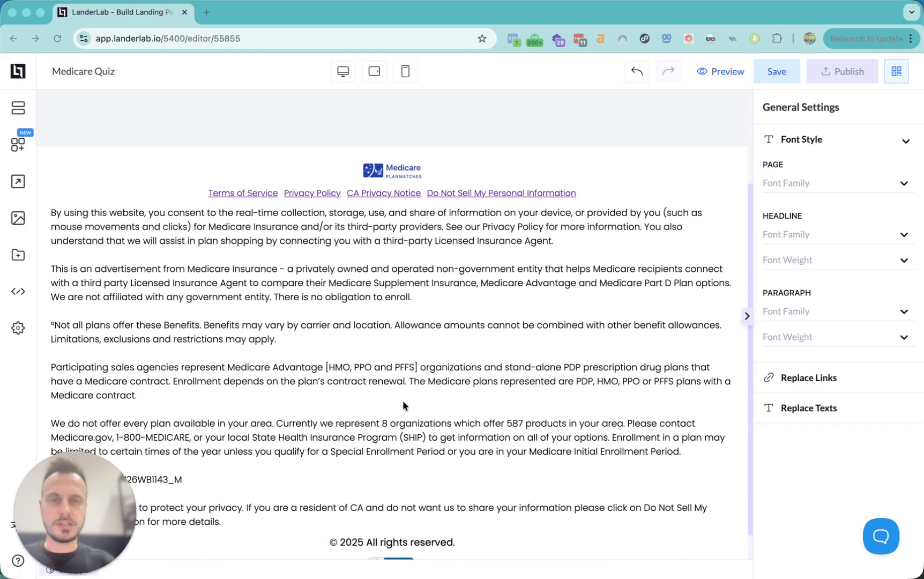
scroll(403, 405, "up", 5)
left_click(20, 144)
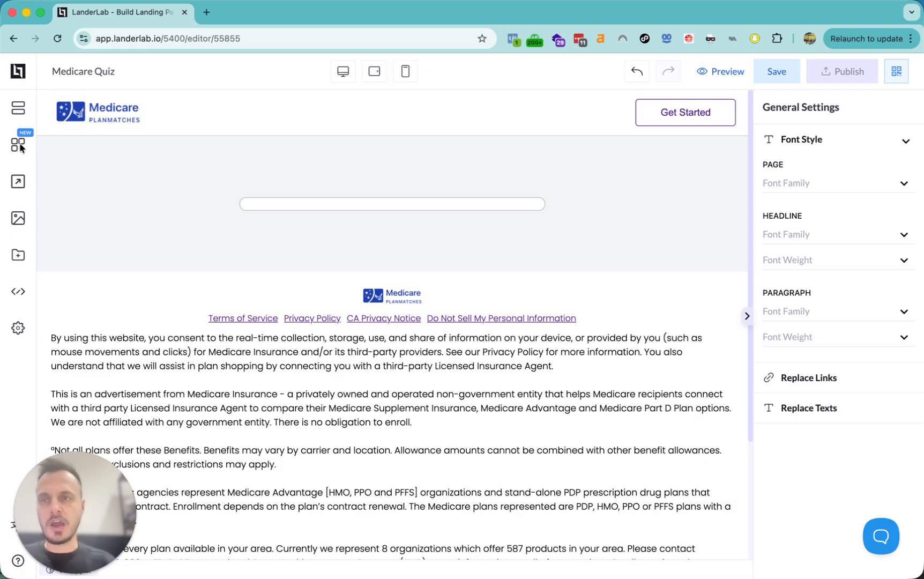
left_click(19, 147)
left_click_drag(78, 365, 364, 202)
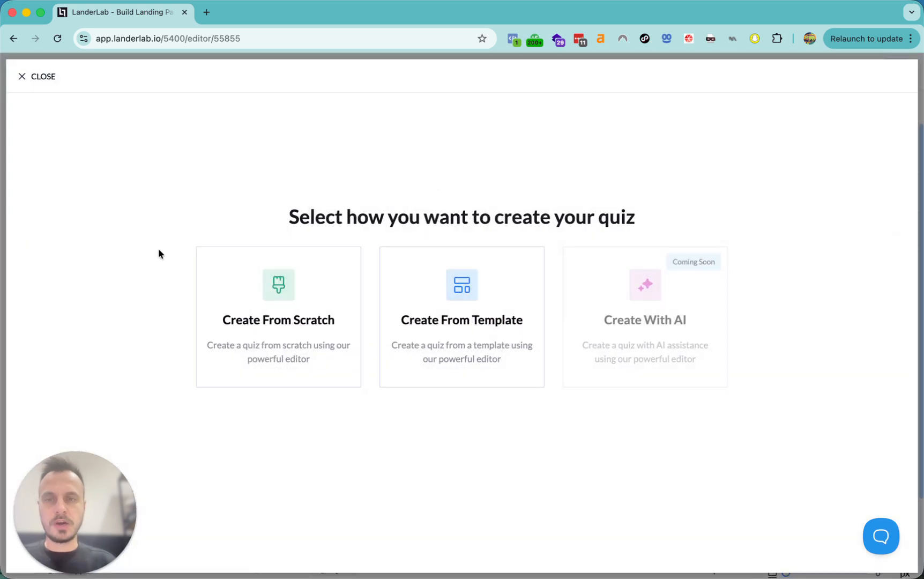
- Start the quiz from scratch and remove the step title block
left_click(278, 322)
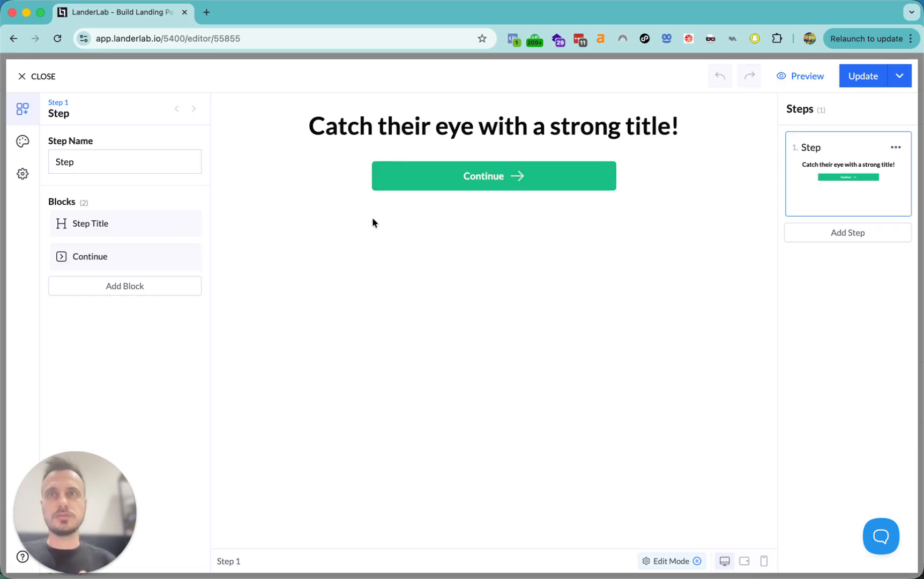
left_click(183, 224)
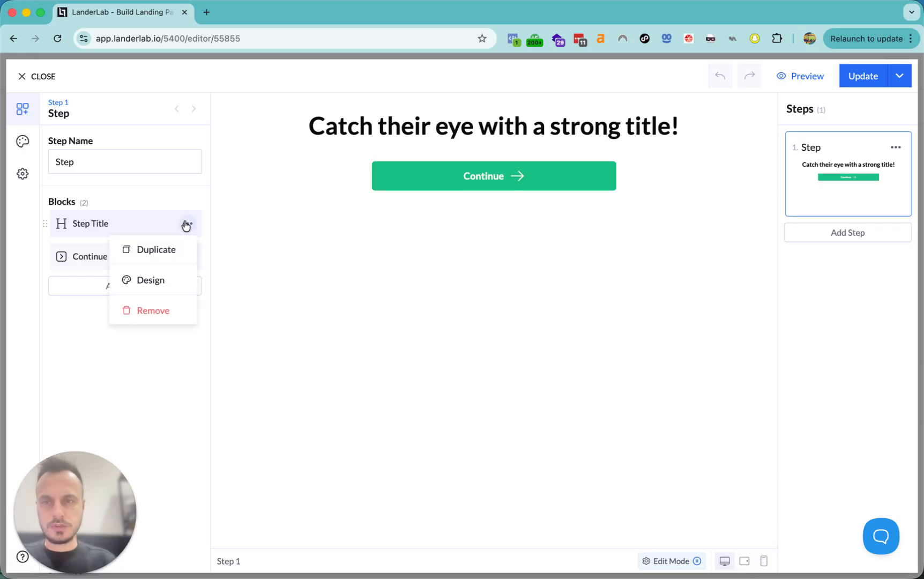
left_click(166, 310)
- Add a text block above Continue holding the pasted Medicare eligibility sentence
left_click(131, 262)
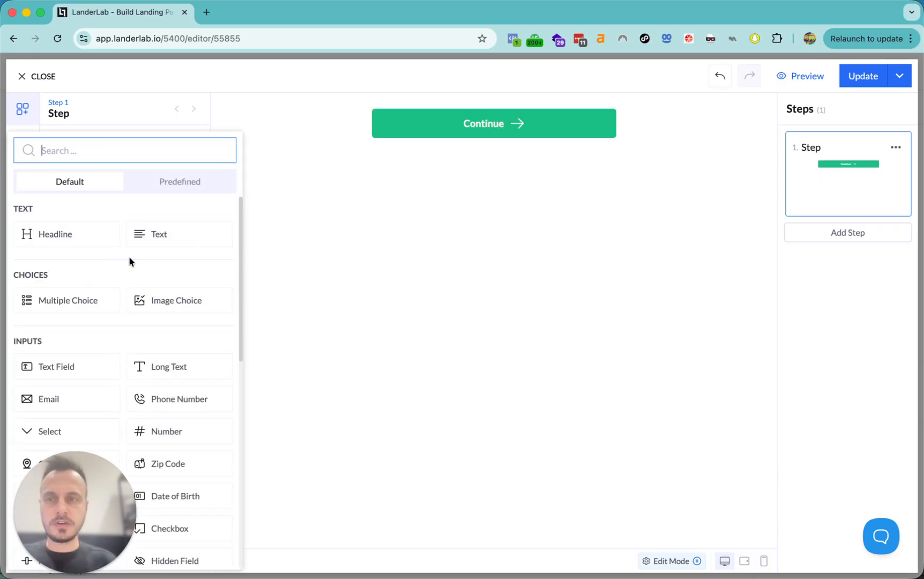
left_click(157, 234)
left_click_drag(47, 255, 44, 223)
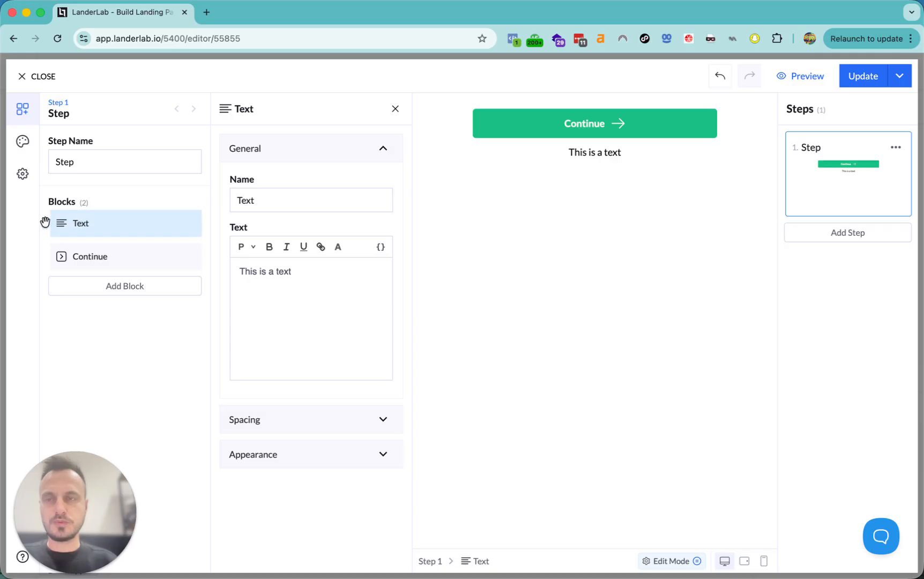
left_click(307, 309)
key("super+a")
type("Let's see if you are eligible to enroll in a Medicare Advantage plan that may include a Monthly Spending Allowance for Plan-Approved Items!")
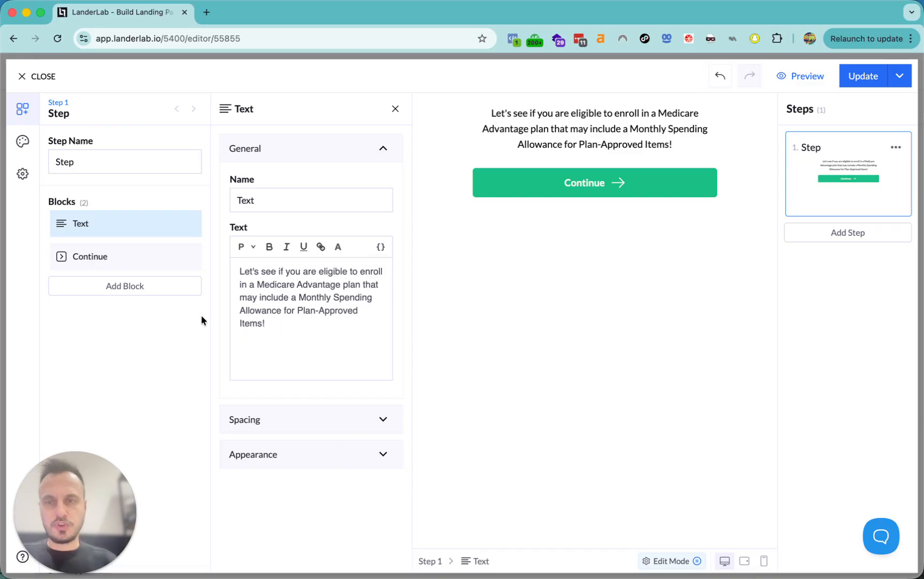
left_click(108, 256)
- Relabel the button 'Check My Elegibility' and give it the Pulse animation
left_click(302, 257)
double_click(303, 252)
type("Check M")
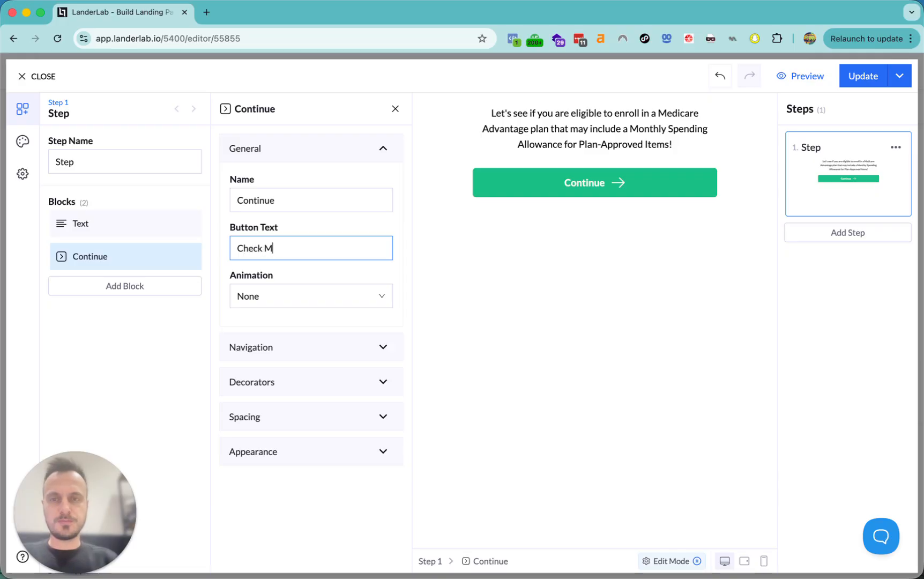
type("y Elegibility")
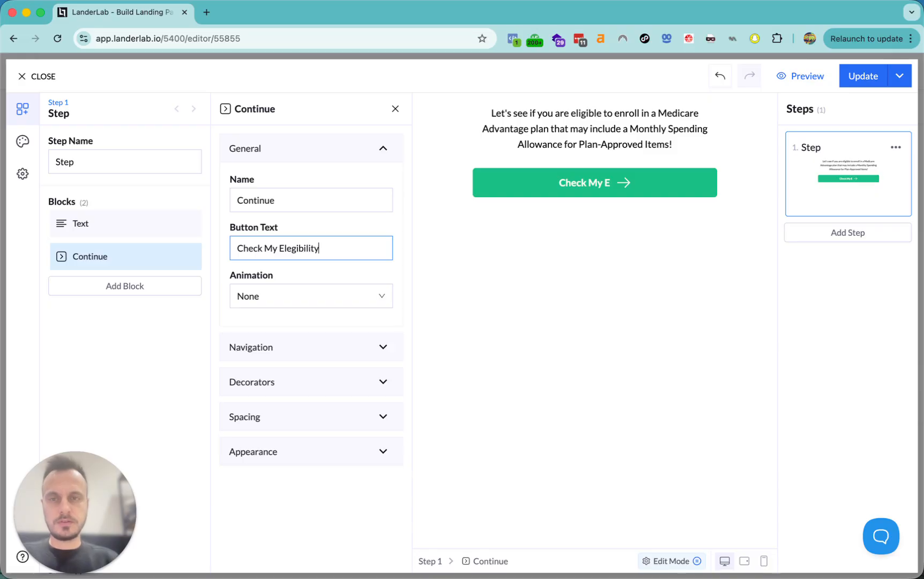
left_click(201, 333)
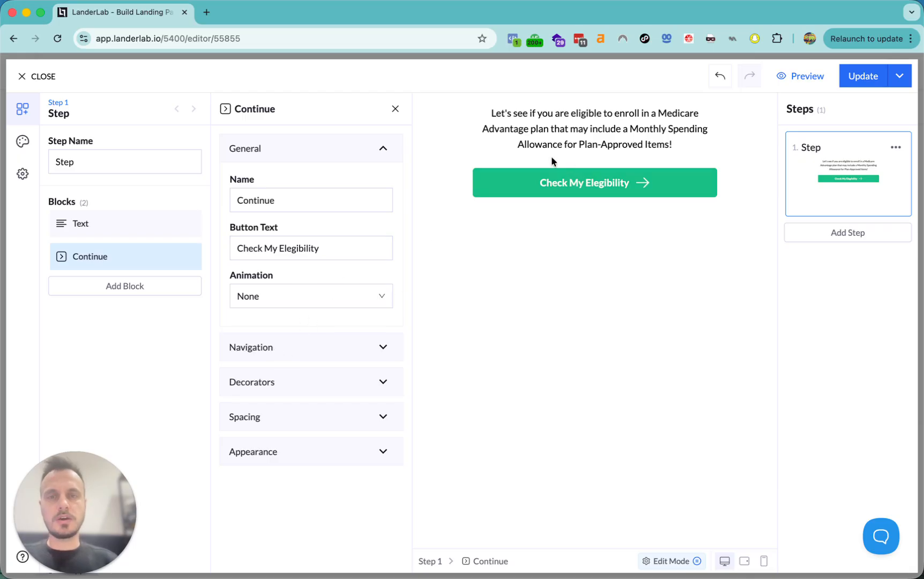
left_click(287, 301)
left_click(265, 350)
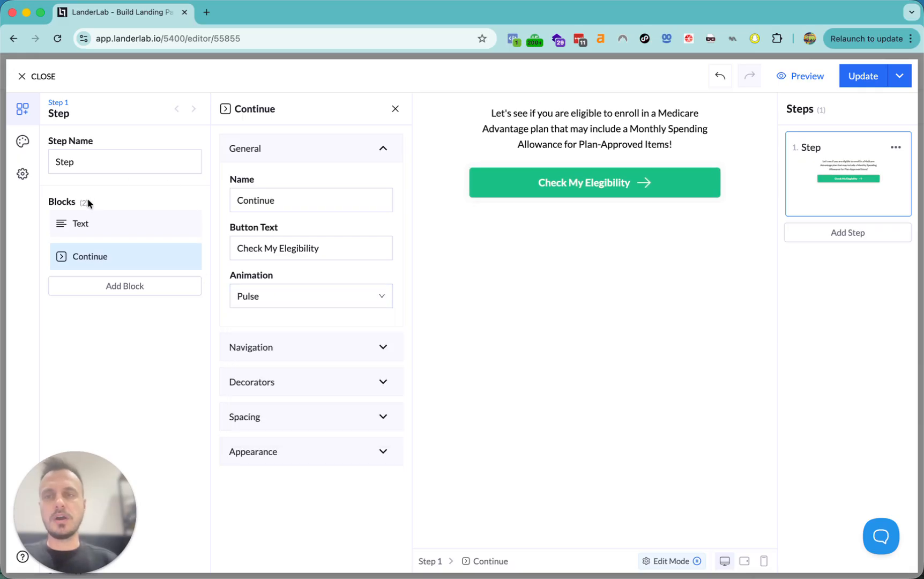
- Set the quiz primary colour to bright red #FF0000FF and update the page
left_click(23, 142)
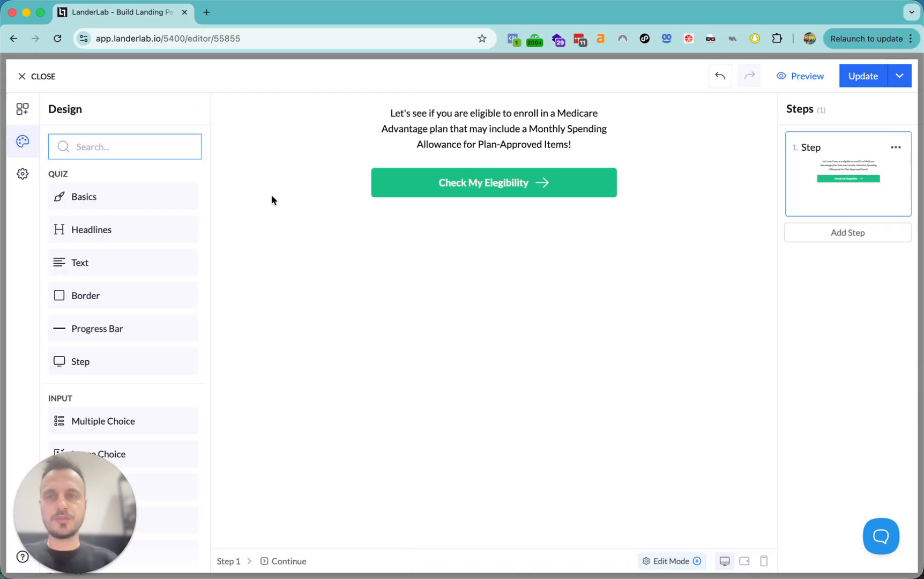
left_click(107, 198)
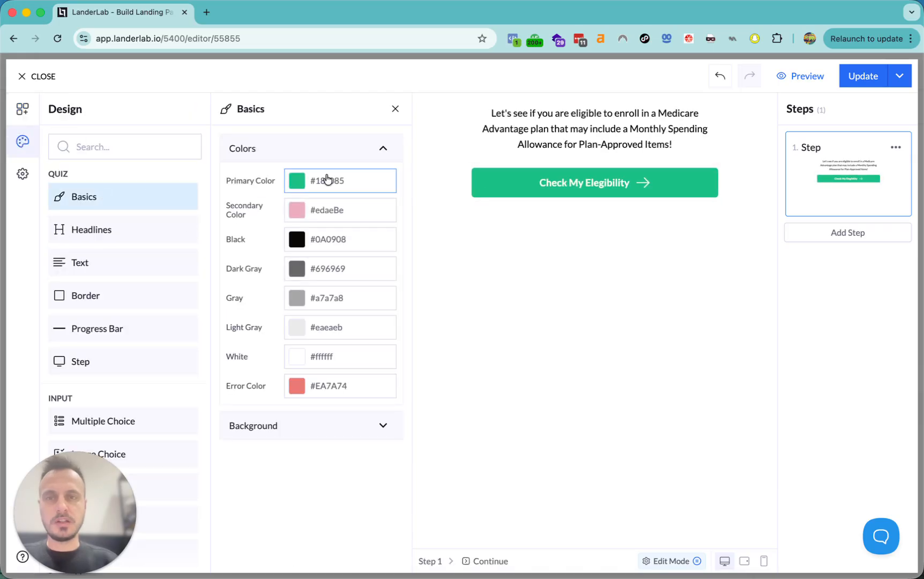
left_click(296, 181)
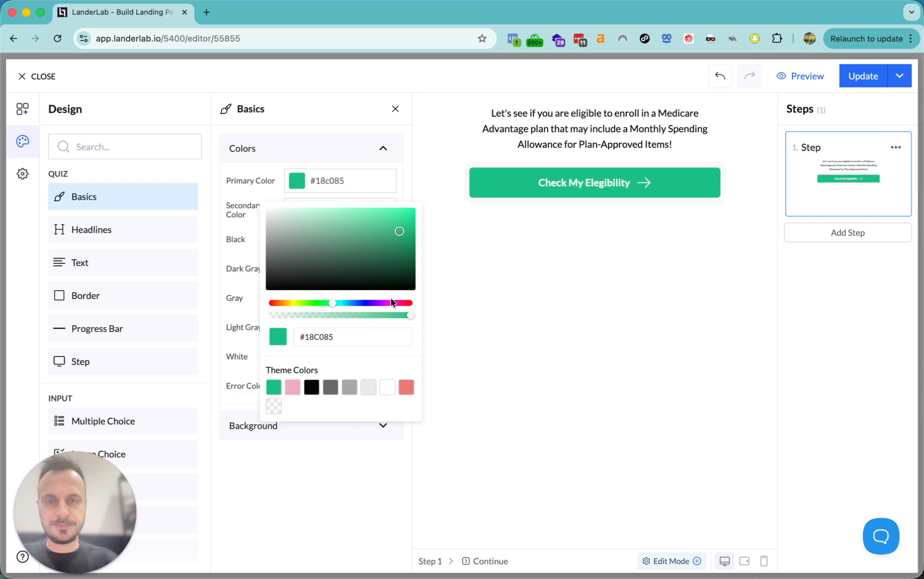
left_click_drag(401, 303, 411, 304)
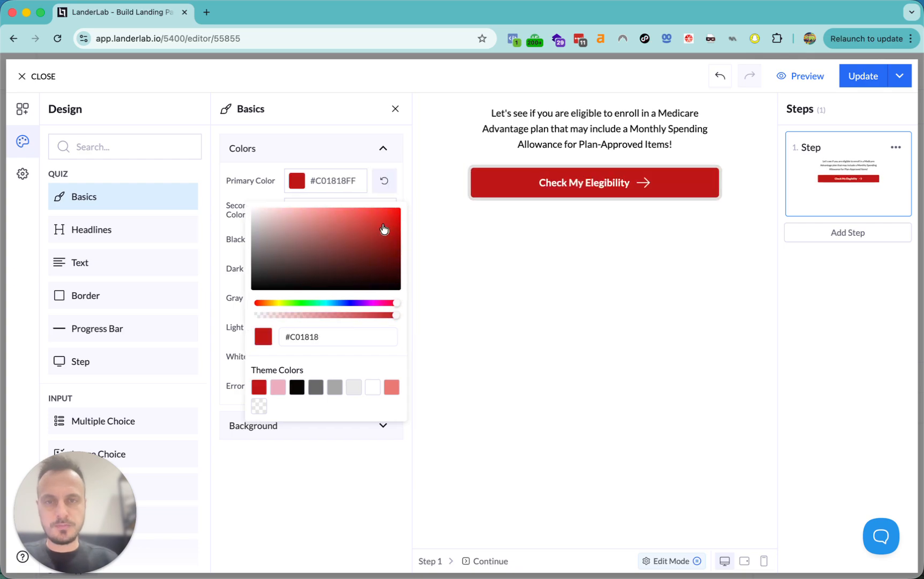
left_click_drag(385, 231, 401, 208)
left_click(278, 504)
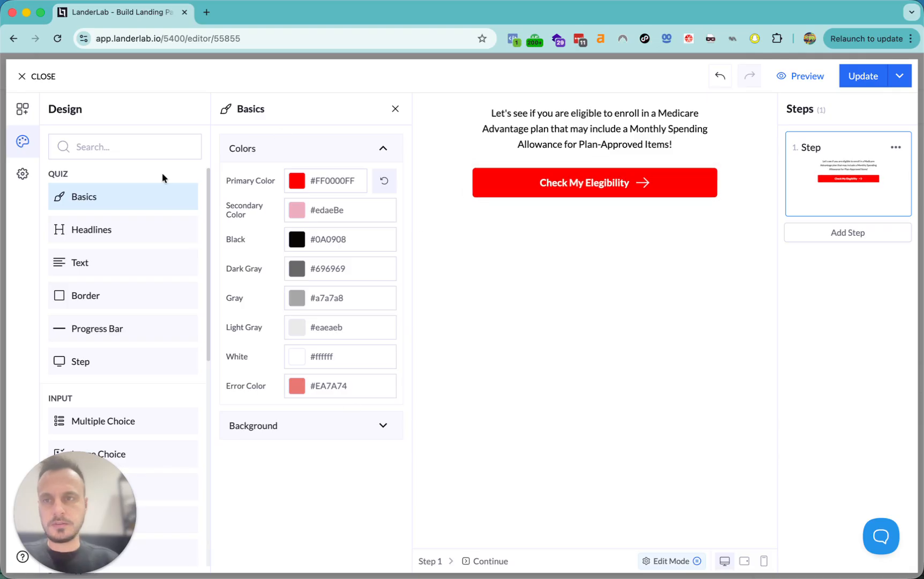
left_click(862, 76)
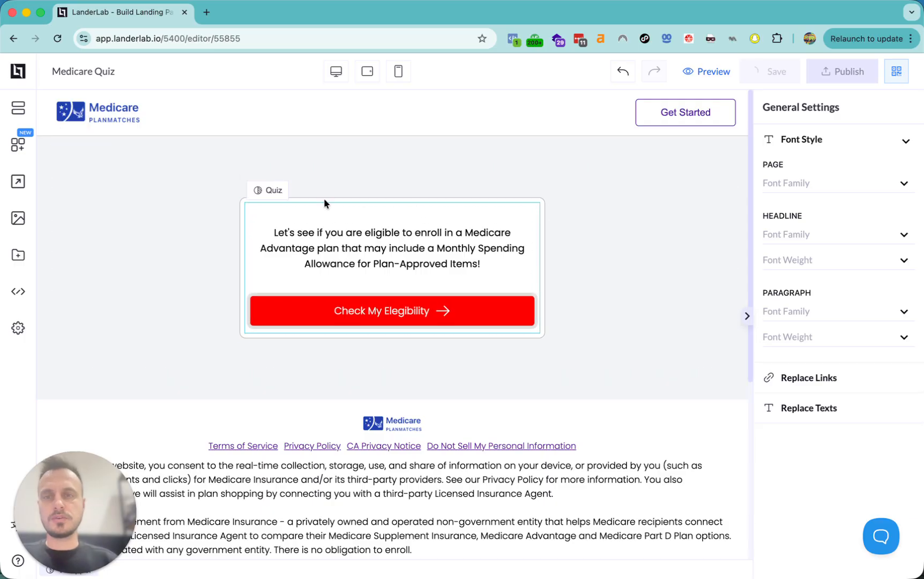
- Set the quiz block's left, right, top and bottom spacing to 30 px
left_click(406, 214)
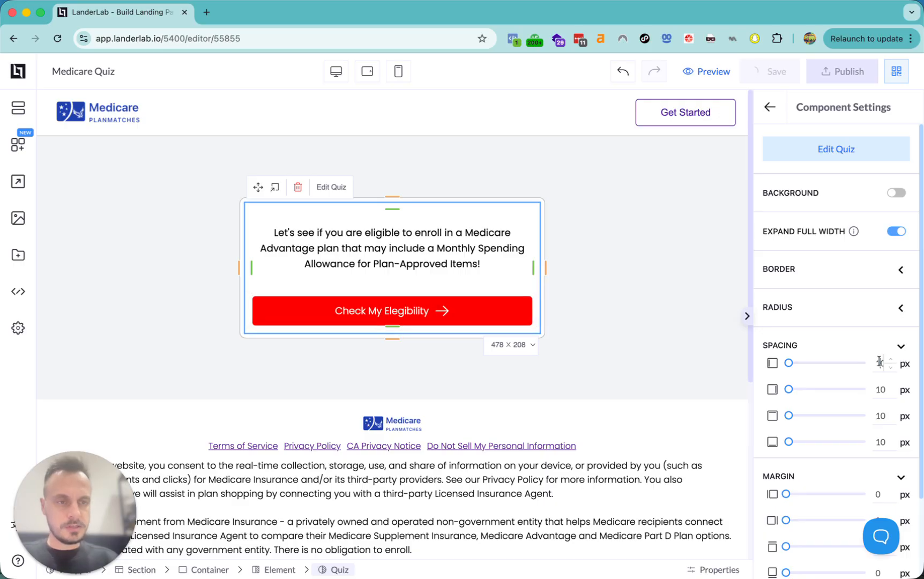
left_click_drag(880, 363, 871, 363)
type("3")
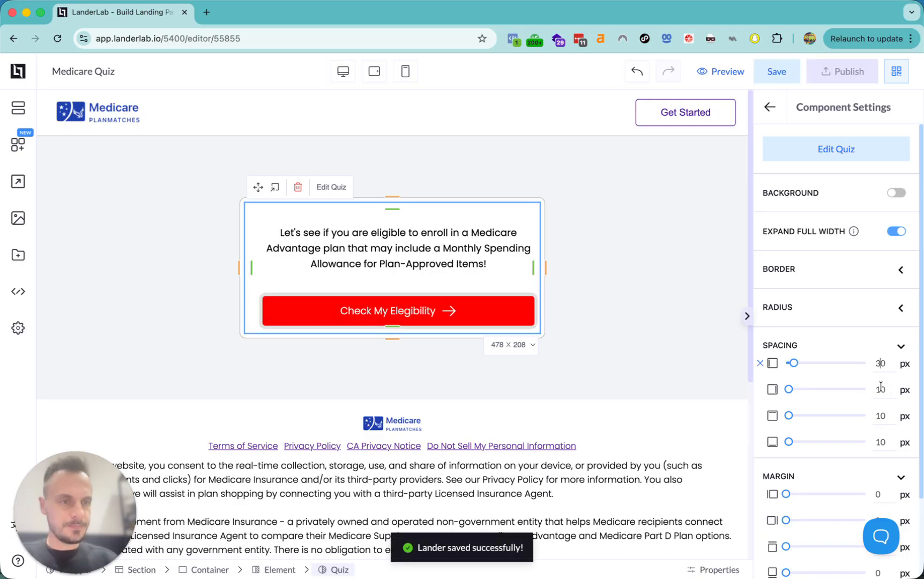
double_click(880, 390)
type("30")
double_click(879, 416)
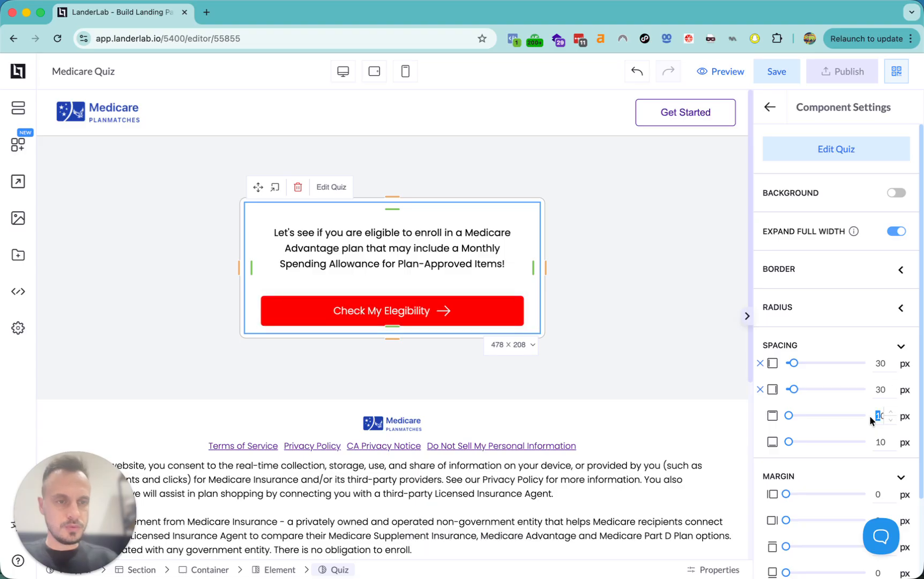
type("30")
double_click(879, 442)
type("30")
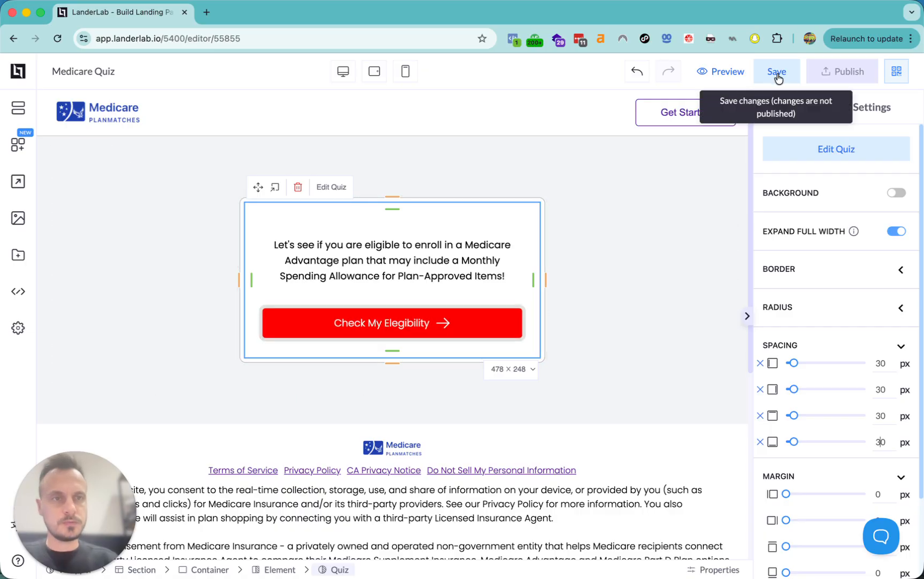
left_click(823, 150)
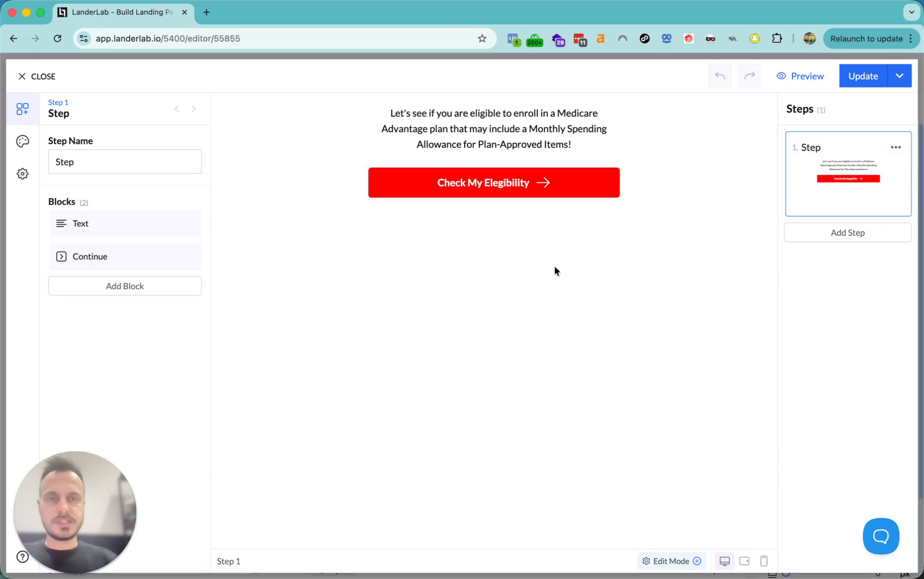
- Rename the first step 'Step 1' and duplicate it
left_click(140, 163)
type("1")
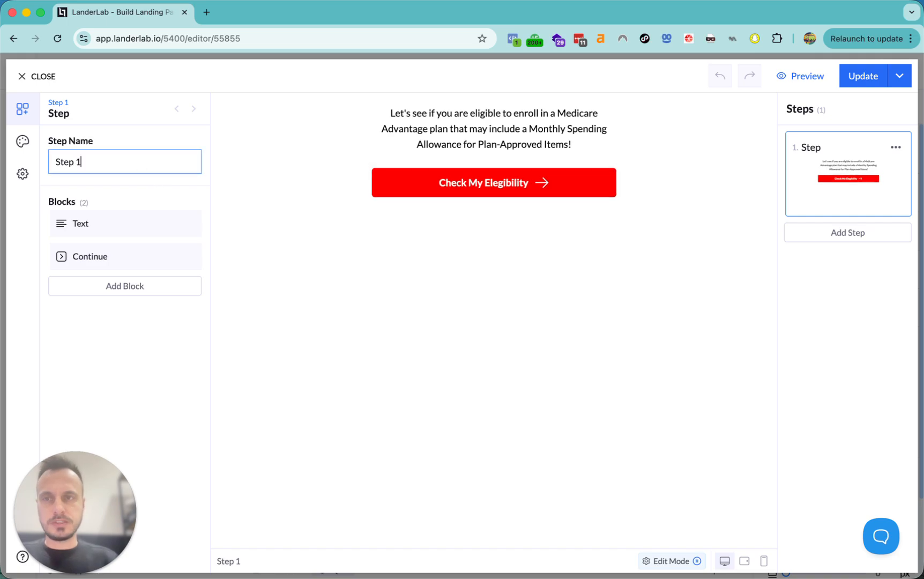
left_click(896, 149)
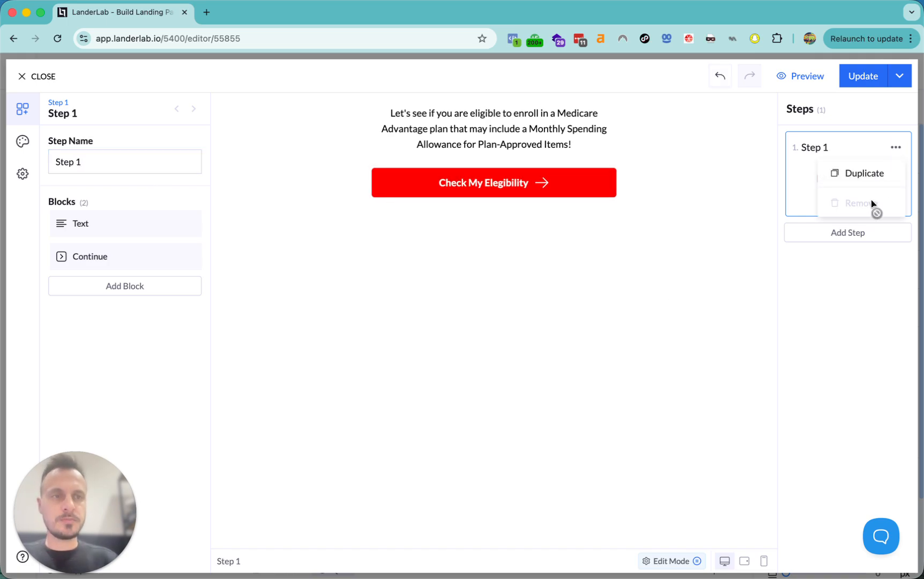
left_click(863, 173)
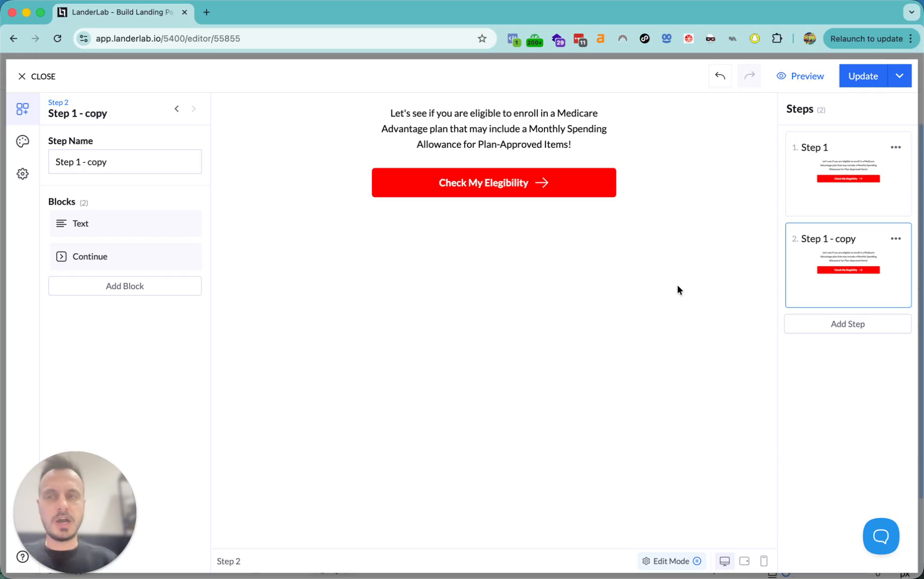
- Rename the copy 'Step 2- enrolled in medicare'
left_click(76, 161)
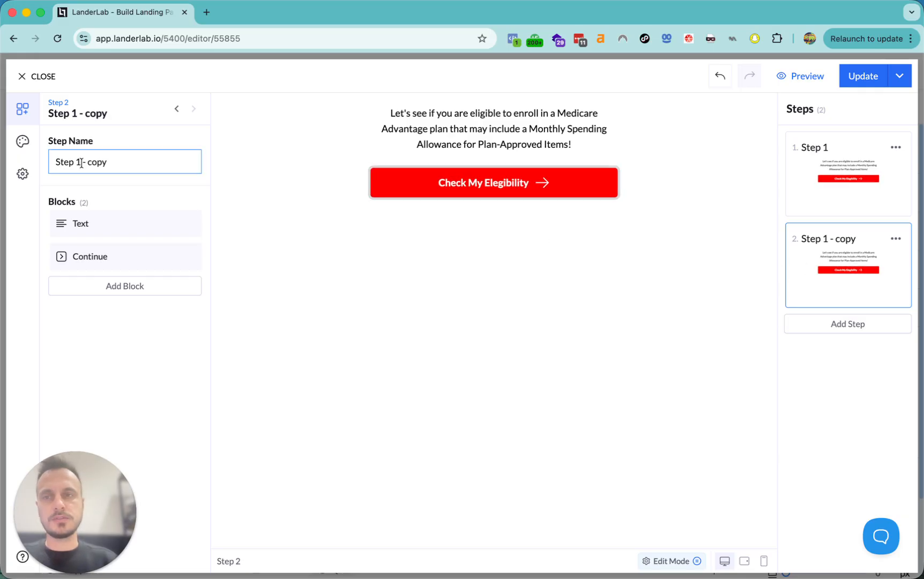
left_click_drag(82, 161, 136, 163)
key("BackSpace")
key("BackSpace")
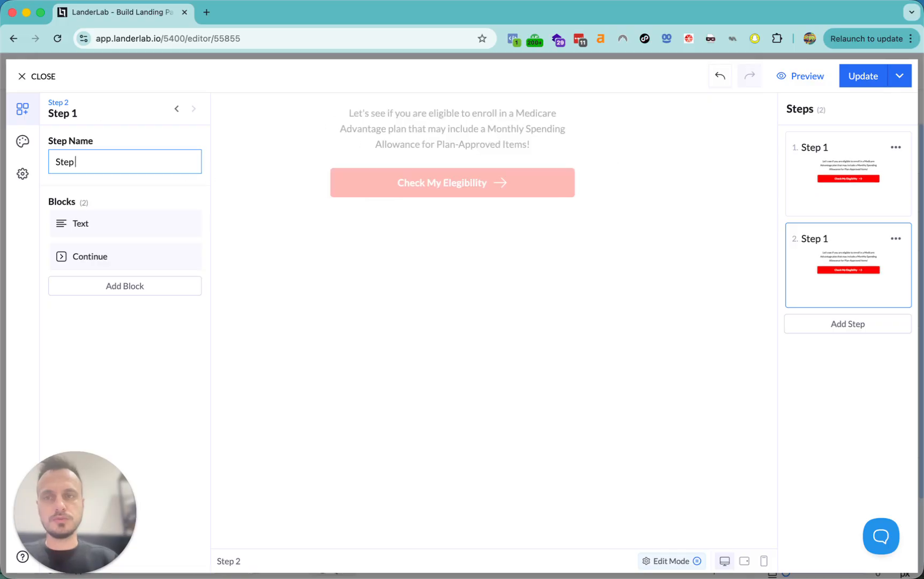
type("2- enrolled in medicare")
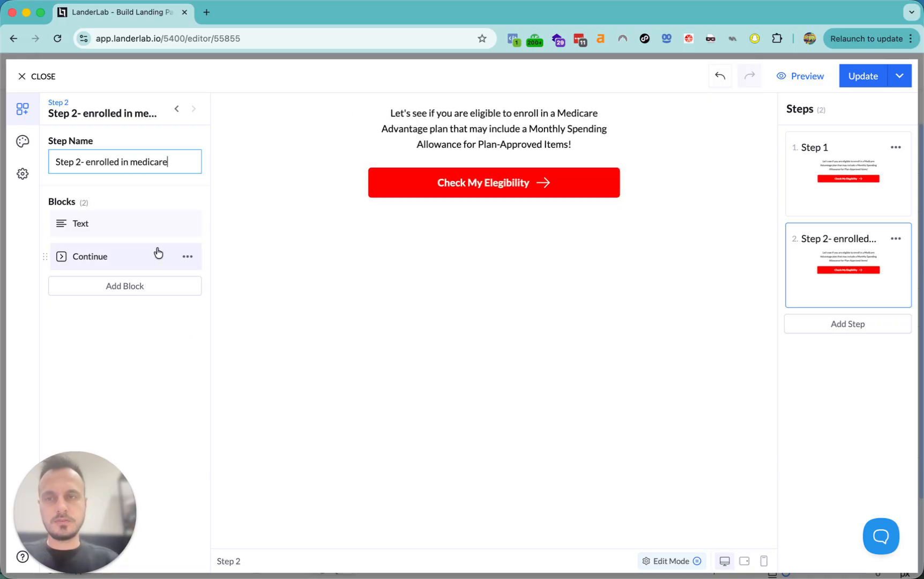
left_click(188, 256)
- Remove the Continue button and the intro text block from Step 2
left_click(164, 349)
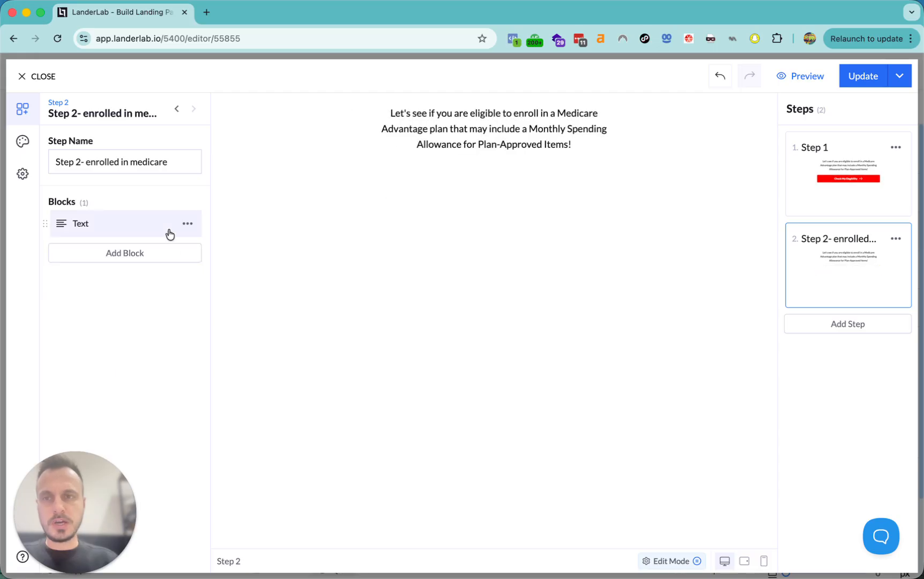
left_click(188, 225)
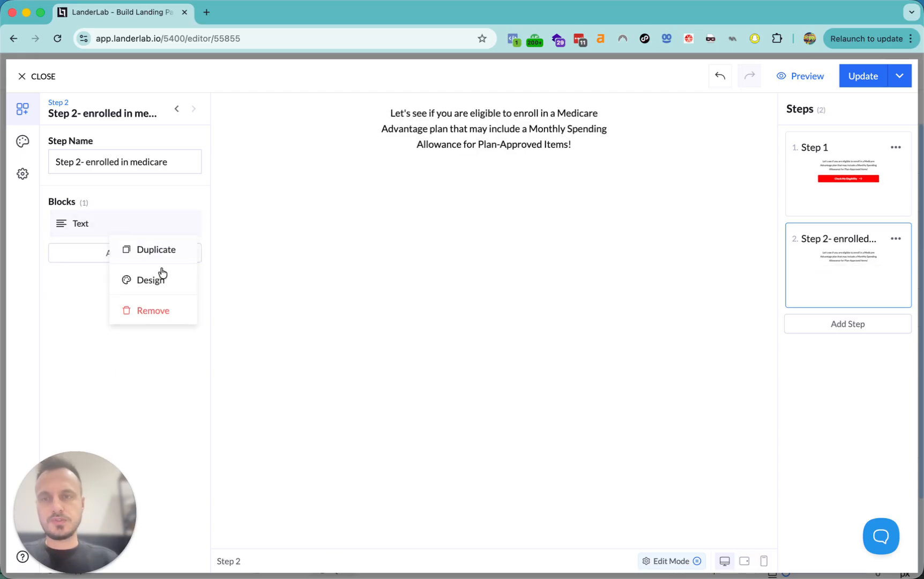
left_click(145, 310)
- Add a headline reading 'Are you currently enrolled in Medicare Parts A and B?'
left_click(124, 220)
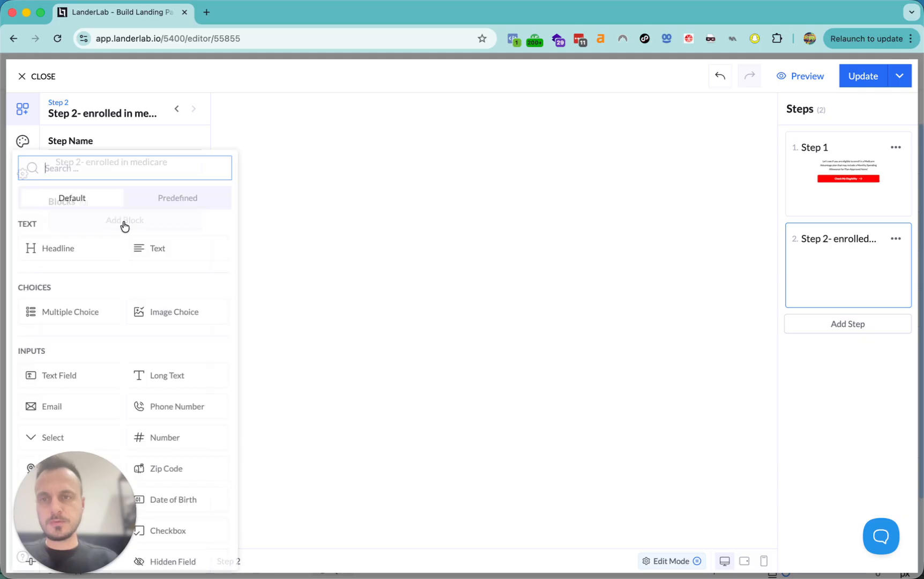
left_click(83, 235)
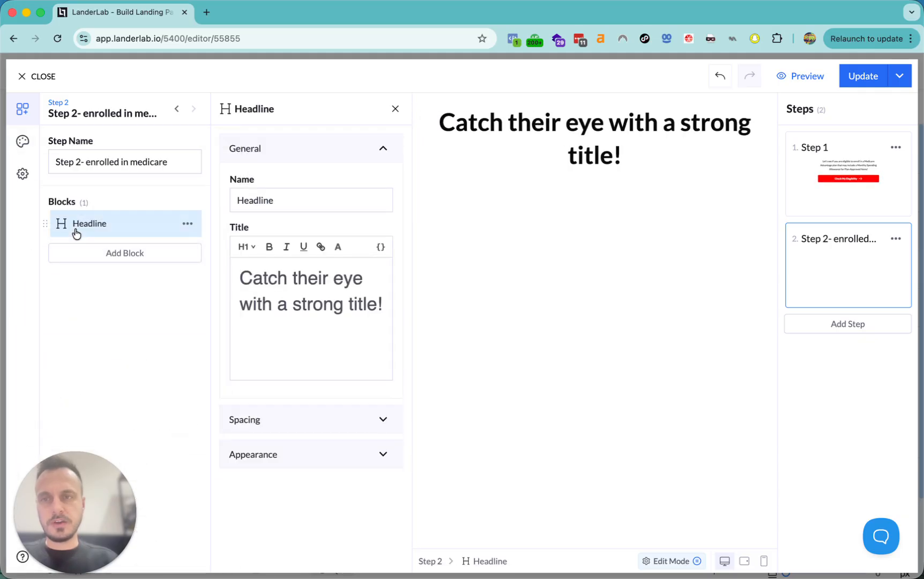
triple_click(341, 312)
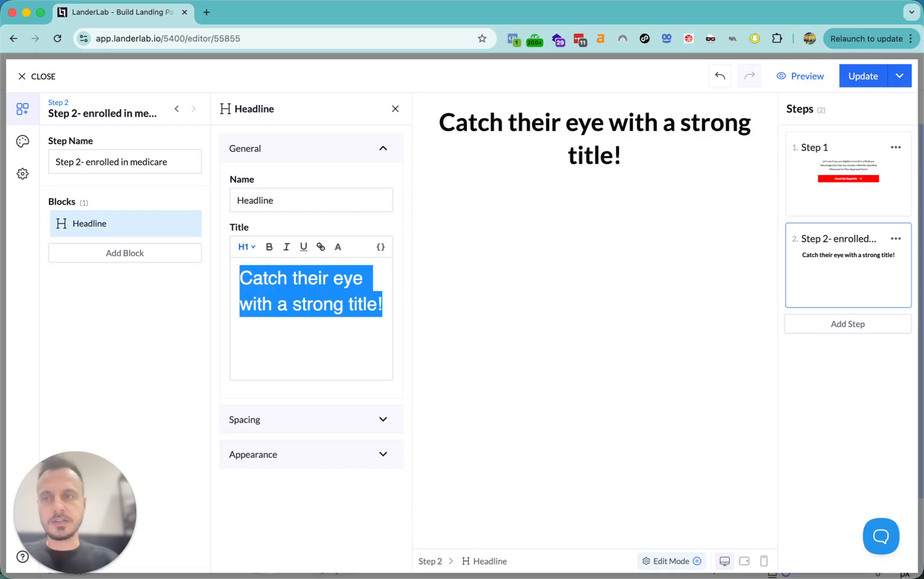
key("super+Tab")
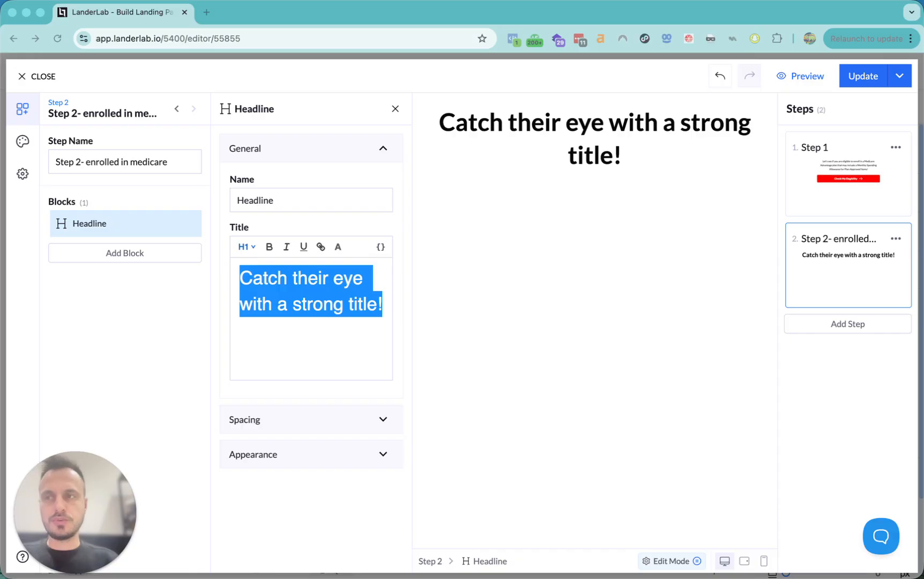
key("super+Tab")
triple_click(312, 316)
type("Are you currently enrolled in Medicare Parts A and B?")
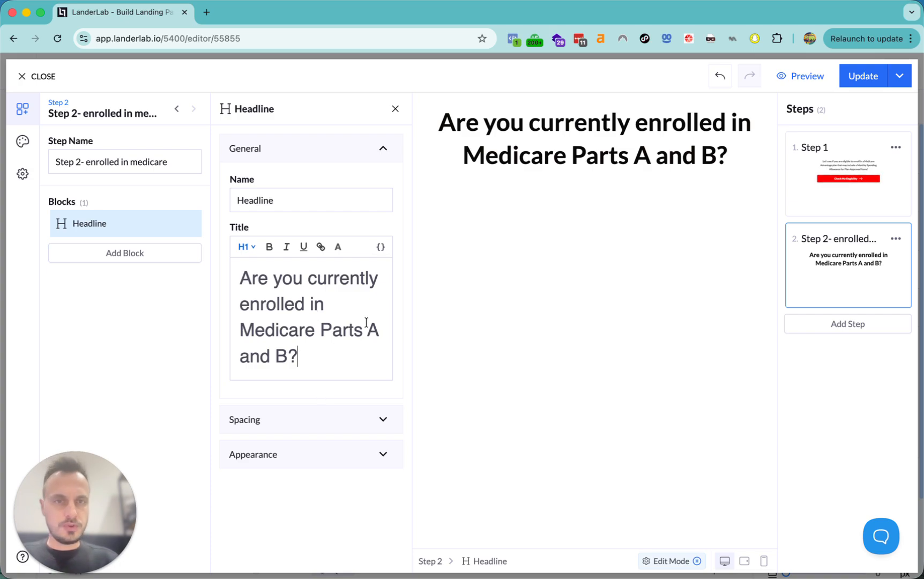
left_click(129, 254)
- Add a multiple-choice block named enrolled_in_medicare
left_click(71, 303)
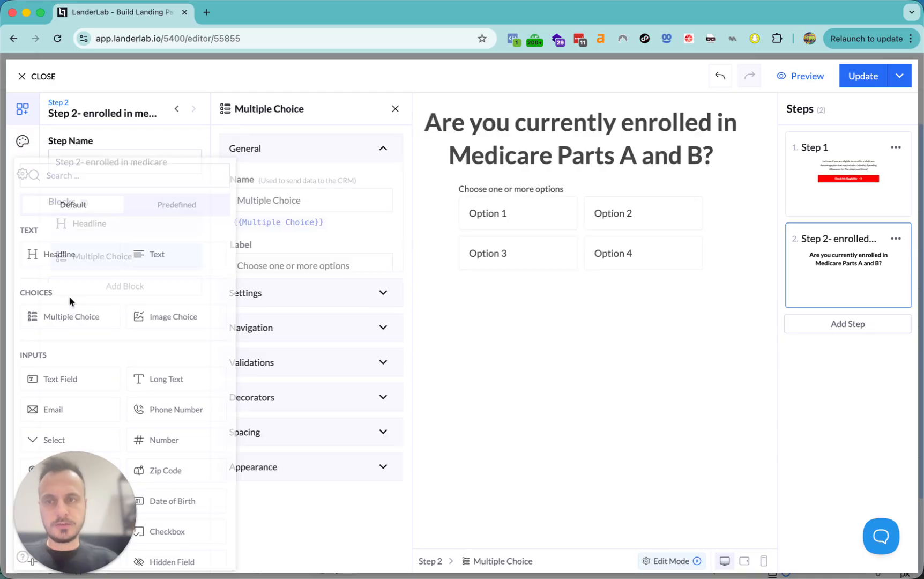
left_click(307, 201)
key("super+a")
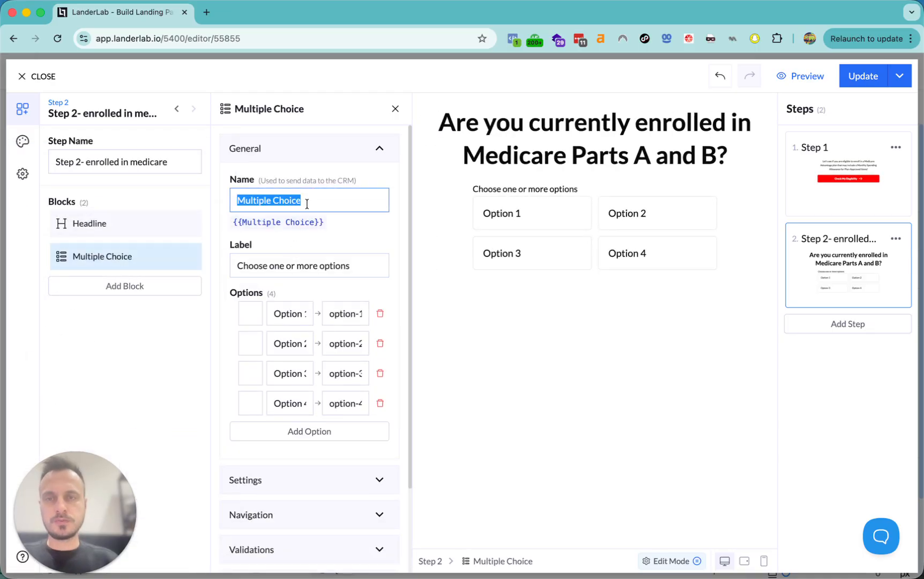
type("enro")
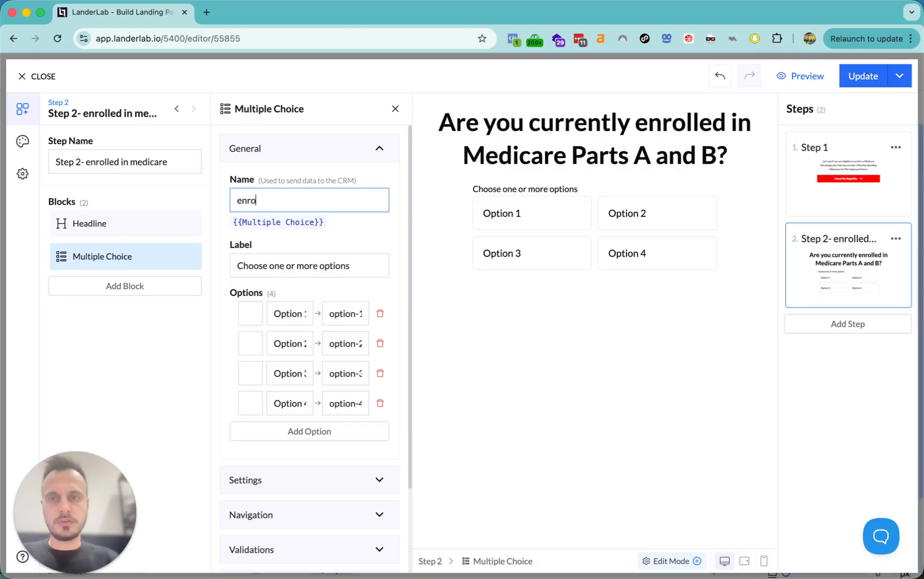
type("lled ")
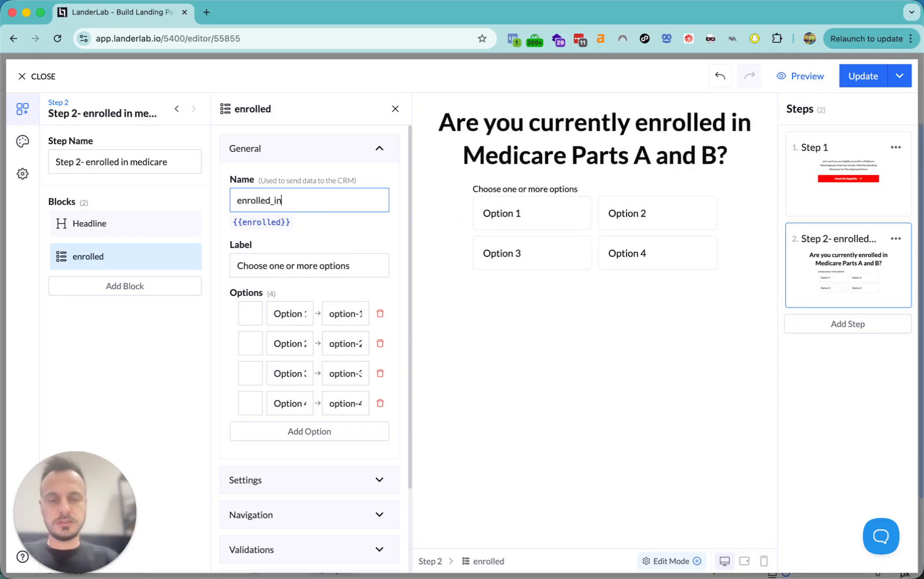
type("in_medicare")
- Label the answers Yes, No and Rather Not Say, and delete the fourth option
triple_click(289, 314)
type("Yes")
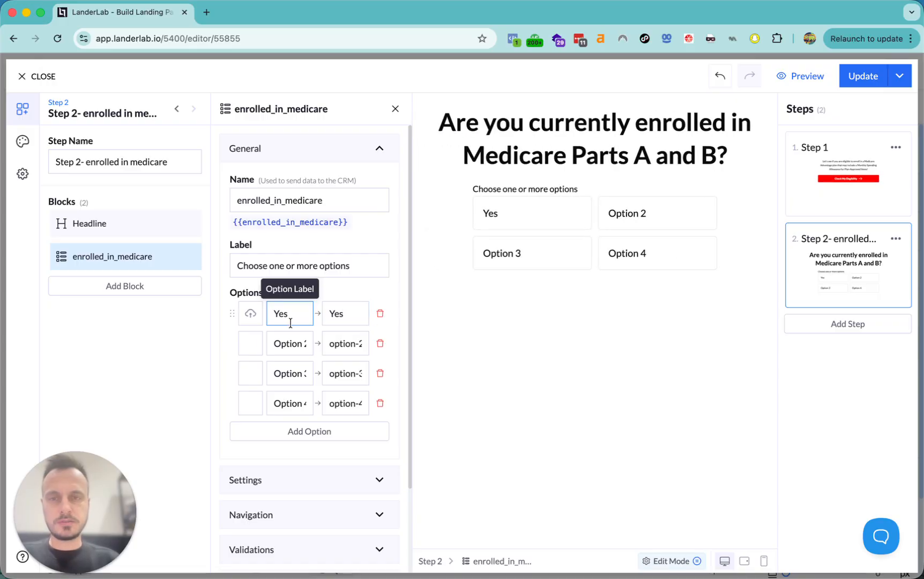
left_click(296, 343)
triple_click(296, 343)
type("N")
triple_click(296, 373)
type("RTa")
key("BackSpace")
key("BackSpace")
type("a")
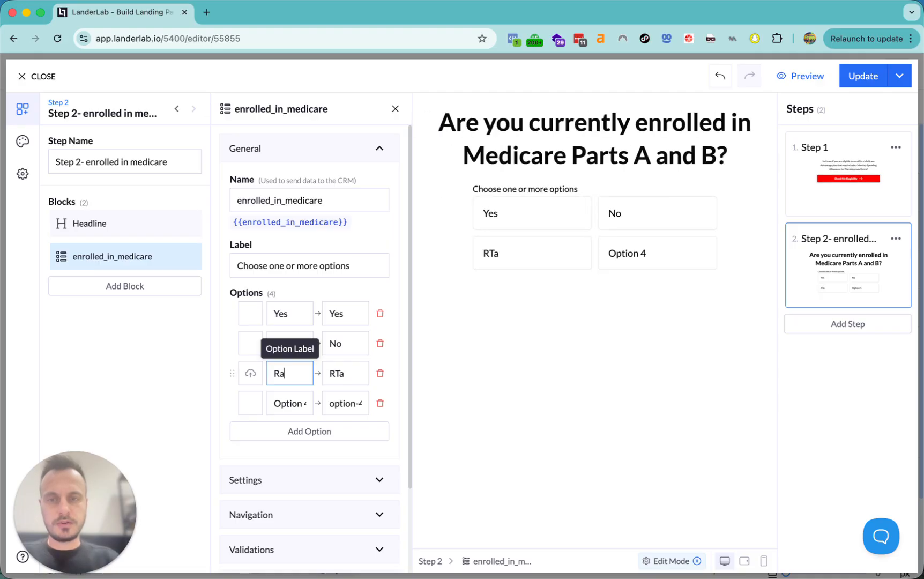
type("ther not")
key("BackSpace")
key("BackSpace")
key("BackSpace")
type("Not Say")
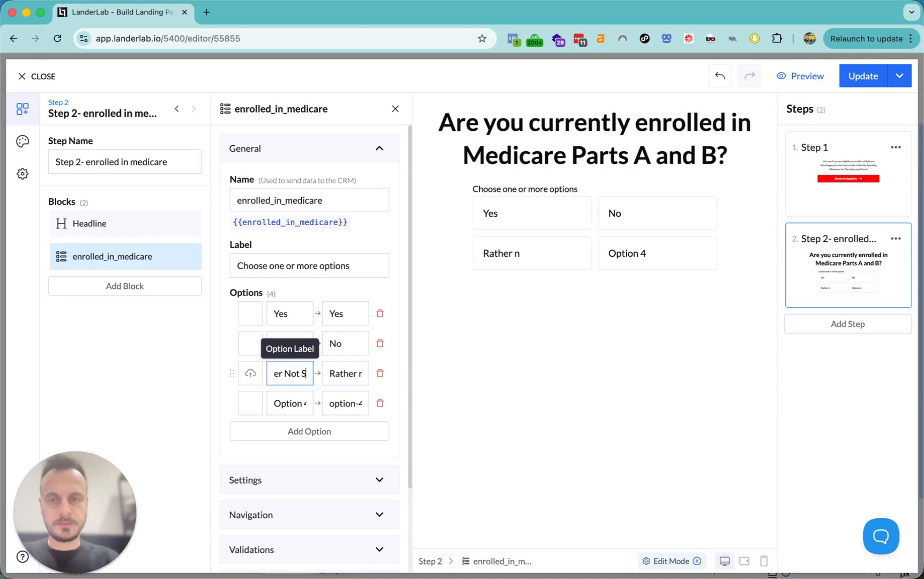
left_click(380, 403)
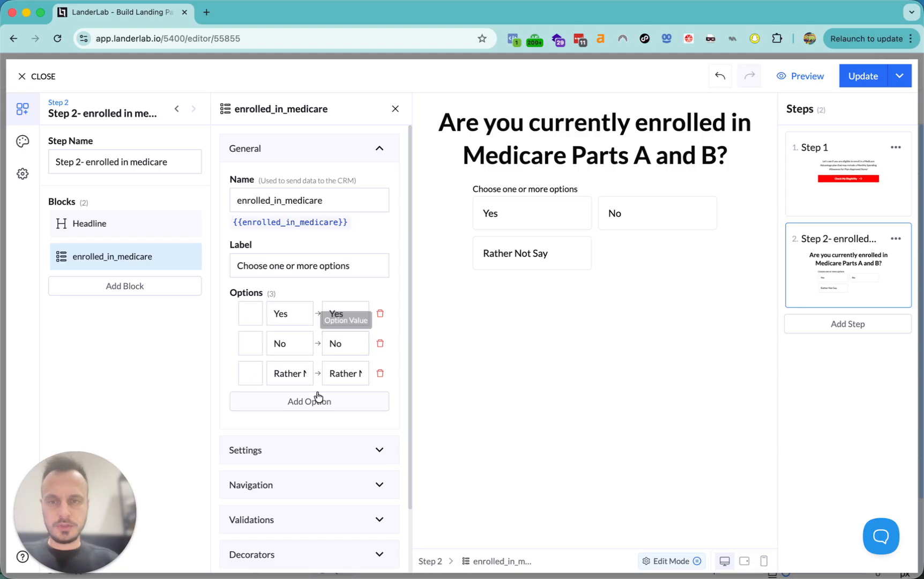
scroll(317, 394, "down", 2)
scroll(318, 394, "down", 2)
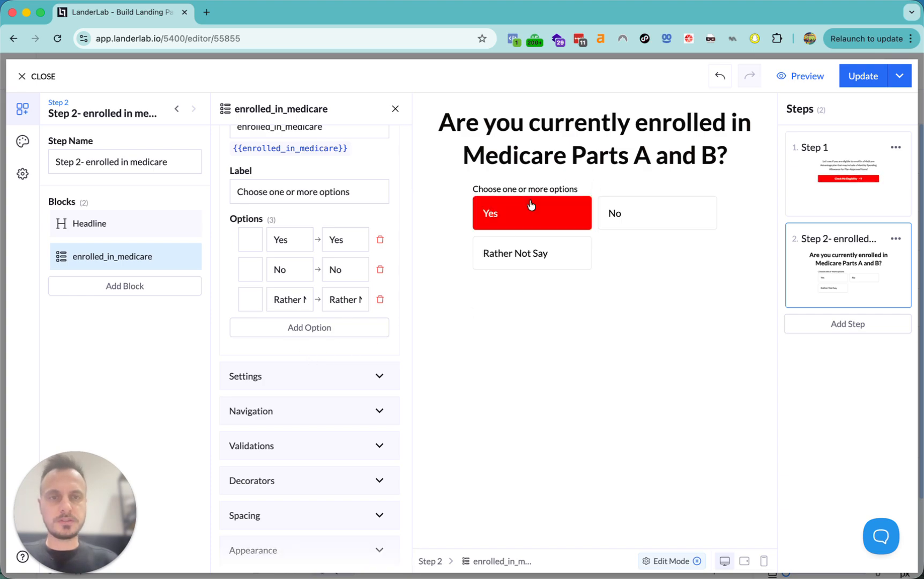
- Clear the answer prompt and make the answers advance to the next step on click
scroll(345, 325, "up", 4)
left_click(338, 268)
triple_click(351, 268)
key("BackSpace")
scroll(322, 343, "down", 3)
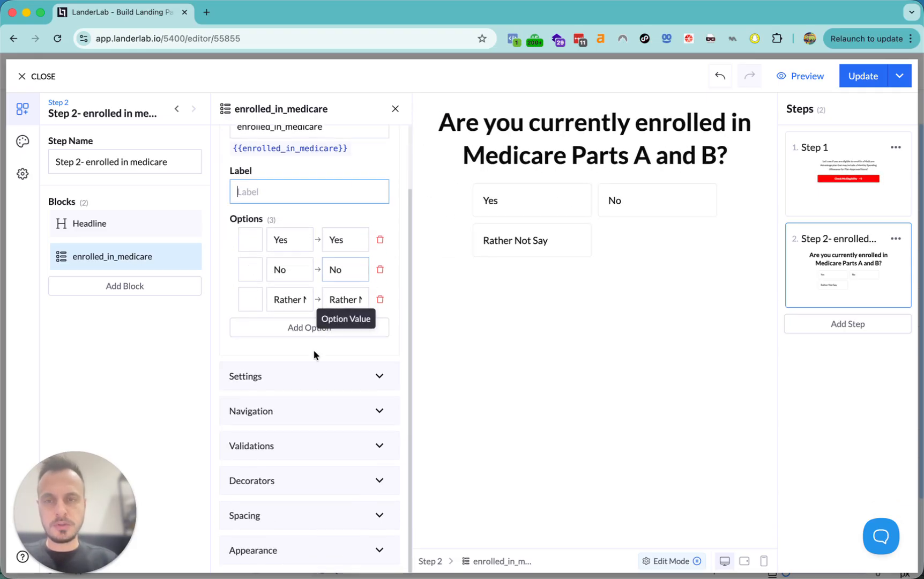
left_click(285, 375)
left_click(300, 319)
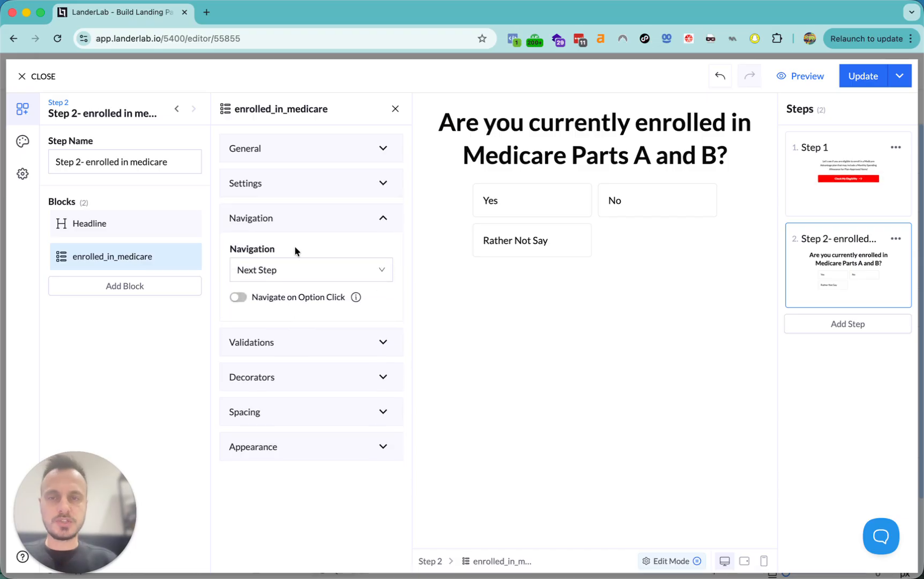
left_click(239, 297)
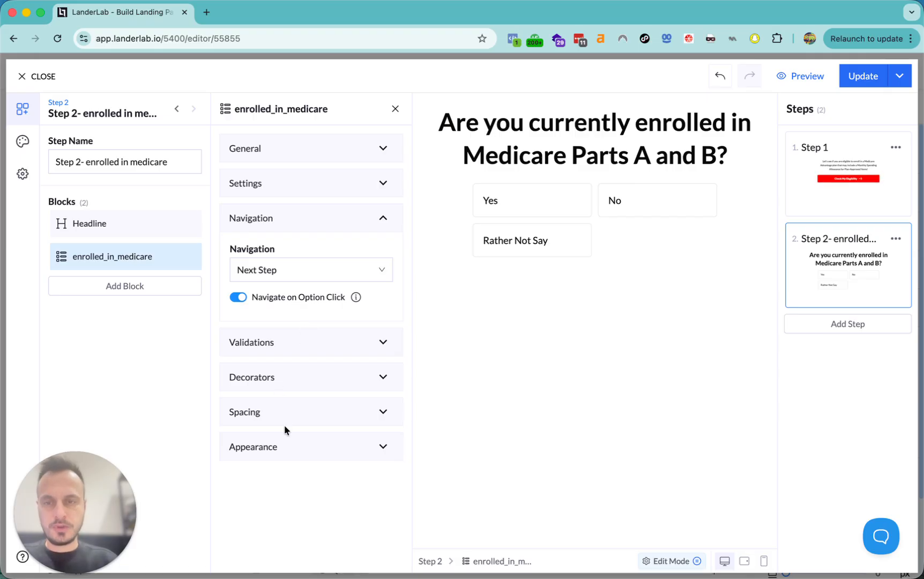
- Show one centred answer per row with centred text and the Button preset style
left_click(284, 449)
scroll(310, 377, "down", 5)
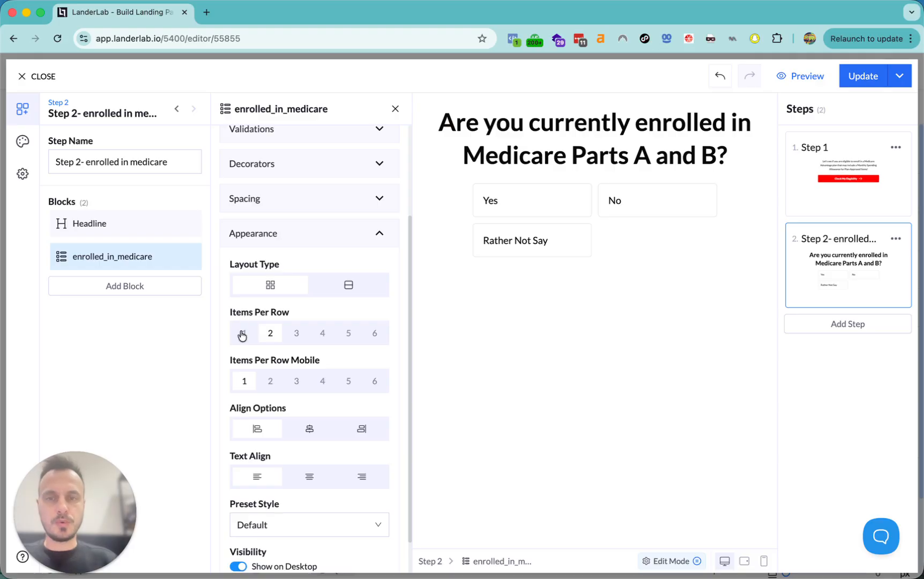
left_click(242, 333)
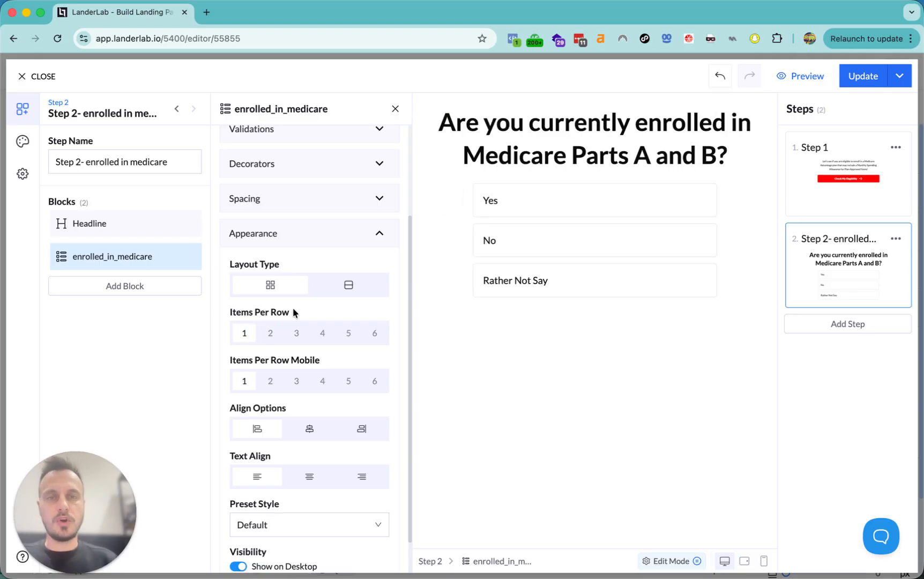
scroll(330, 482, "down", 1)
left_click(309, 400)
left_click(307, 450)
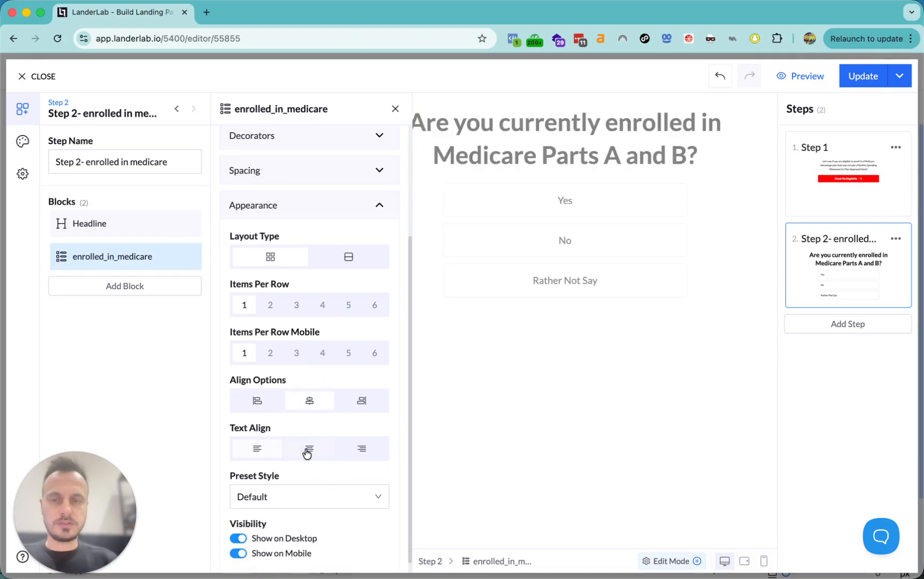
scroll(308, 421, "down", 1)
left_click(291, 489)
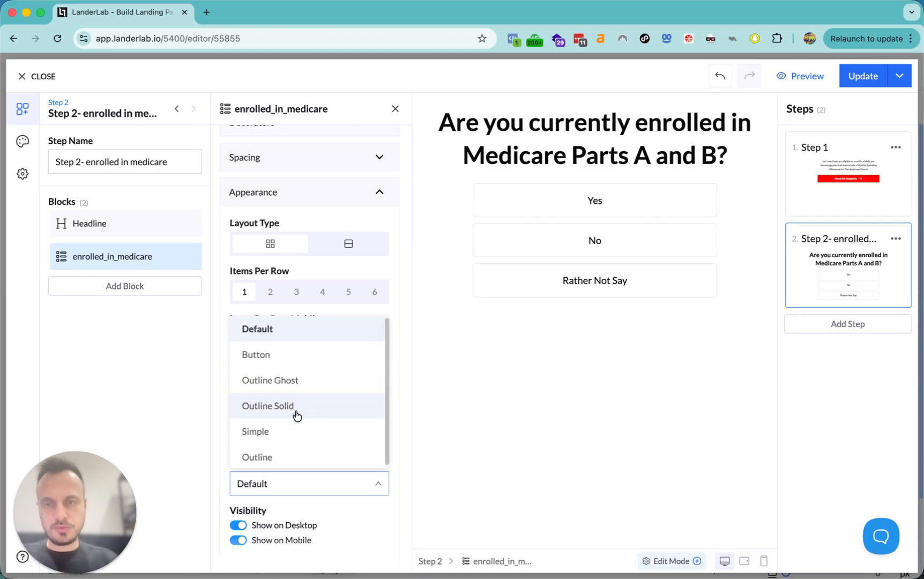
left_click(281, 364)
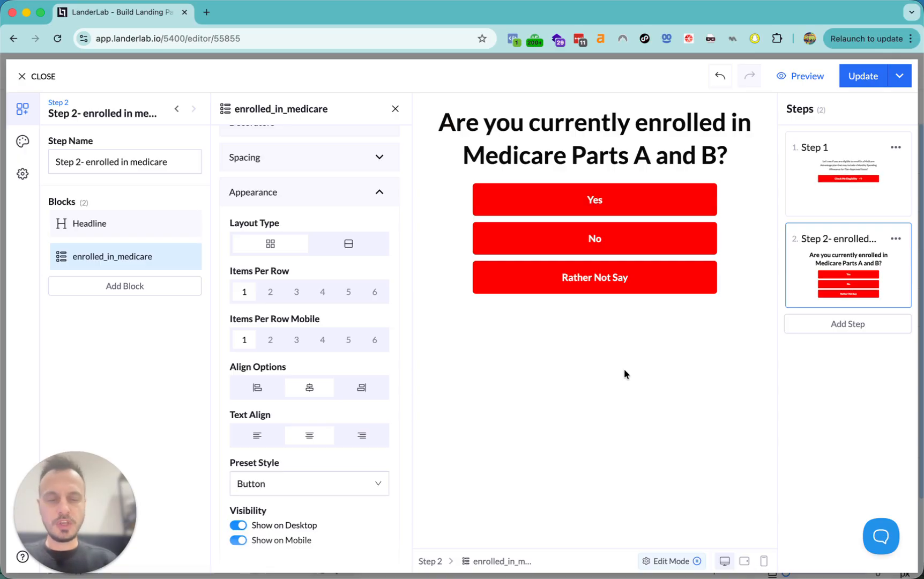
- Duplicate Step 2 and start renaming the copy to Step 3
left_click(896, 239)
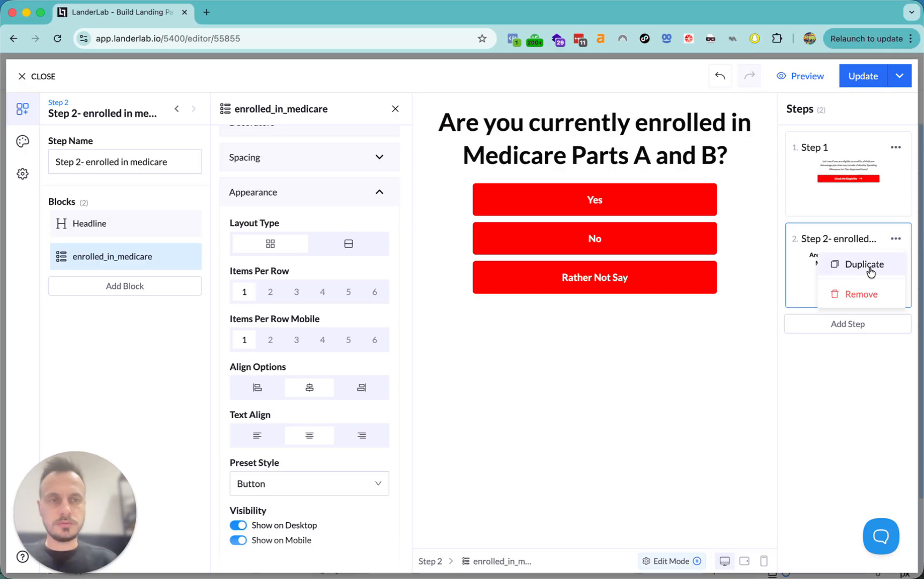
left_click(872, 273)
left_click(126, 162)
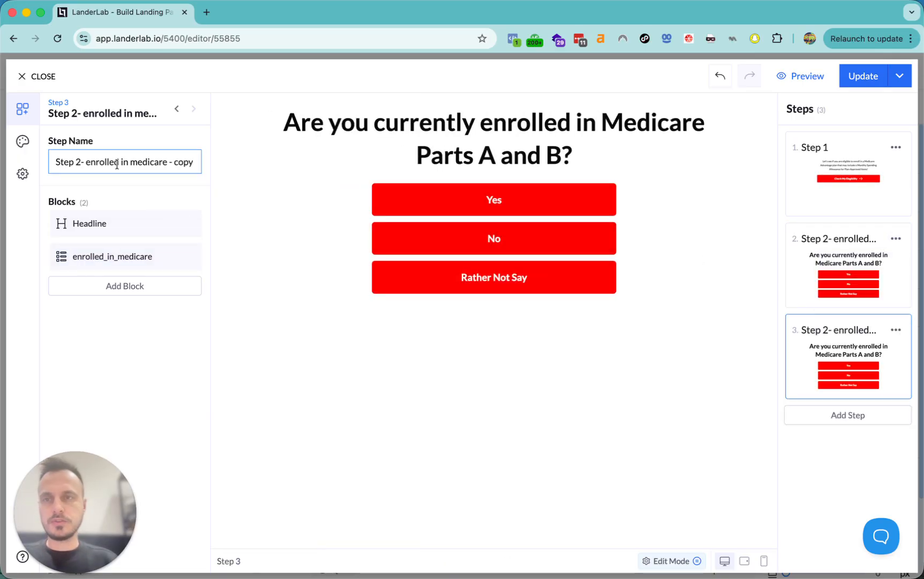
left_click(80, 162)
key("BackSpace")
type("3")
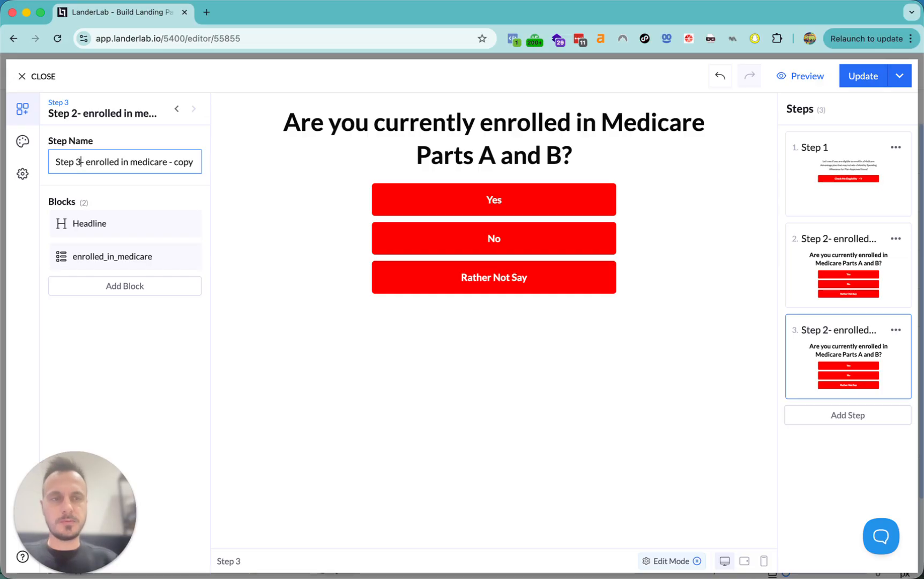
key("super+Tab")
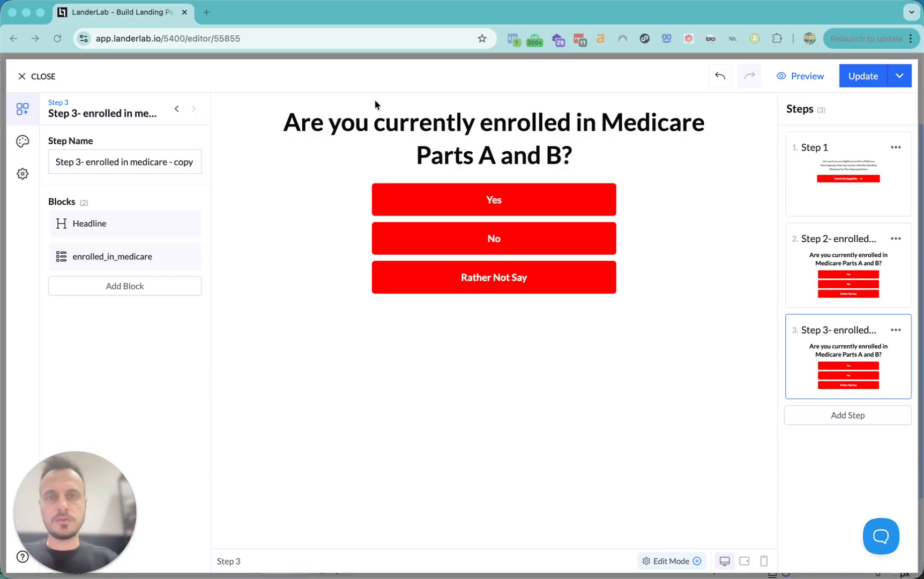
key("super+Tab")
- Name the step 'Step 3 - gender' and set its headline to 'What is your gender?'
left_click(371, 123)
left_click(132, 162)
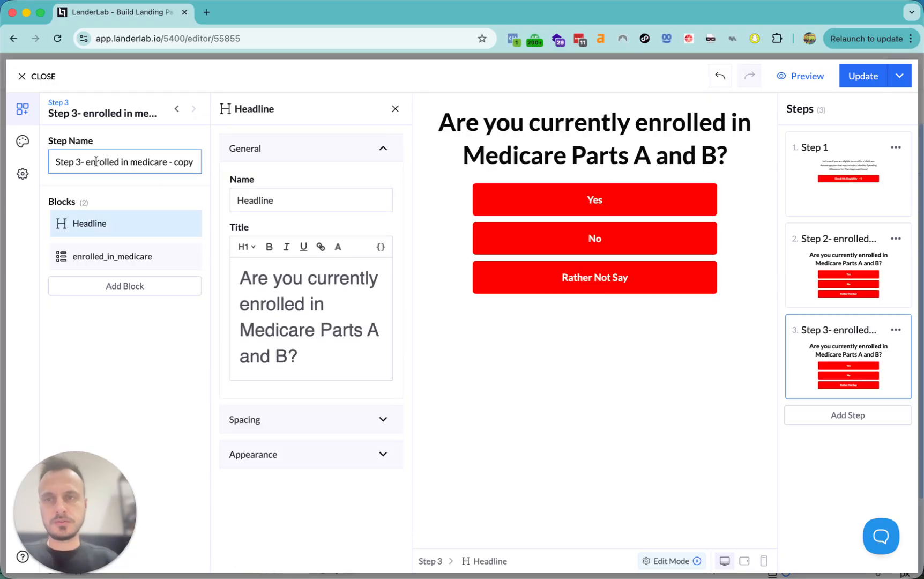
left_click_drag(87, 162, 333, 167)
key("BackSpace")
key("BackSpace")
key("BackSpace")
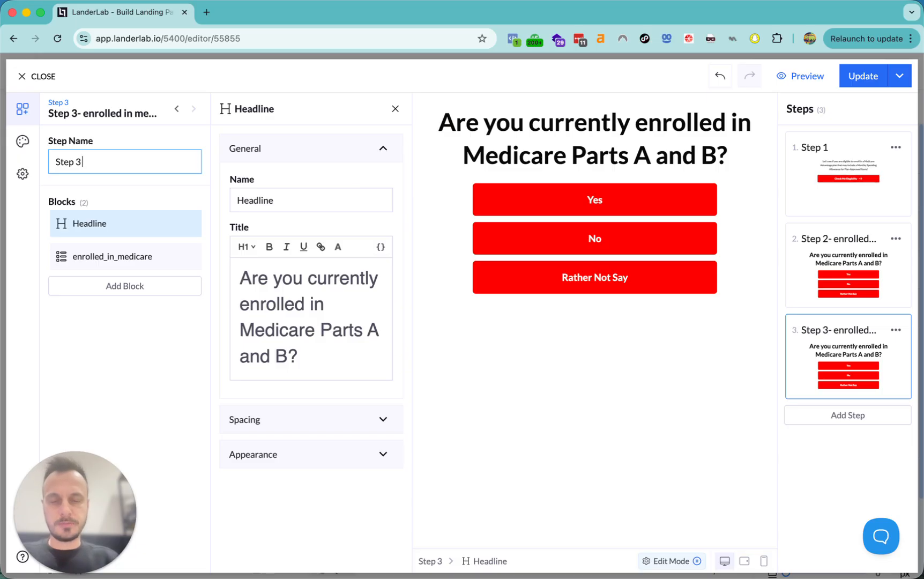
type("- gender")
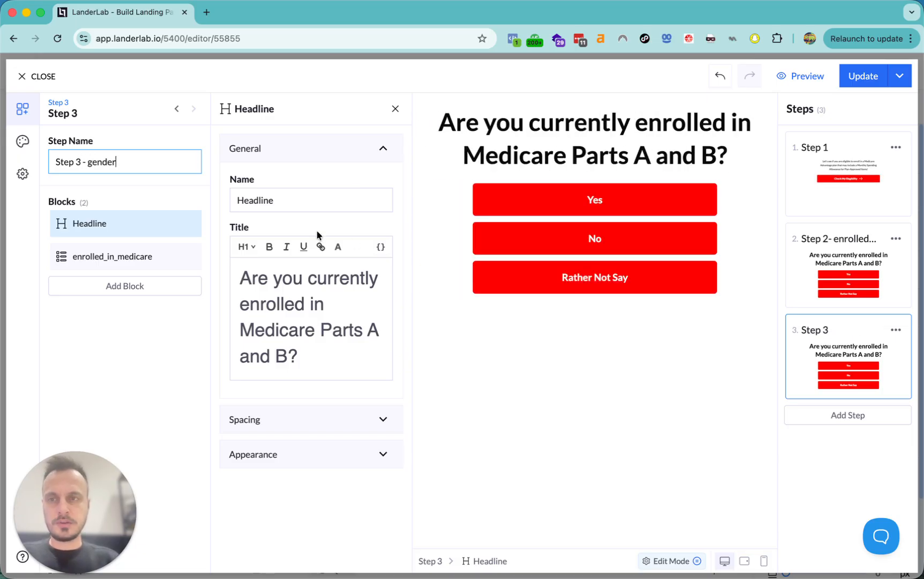
triple_click(316, 299)
type("What ")
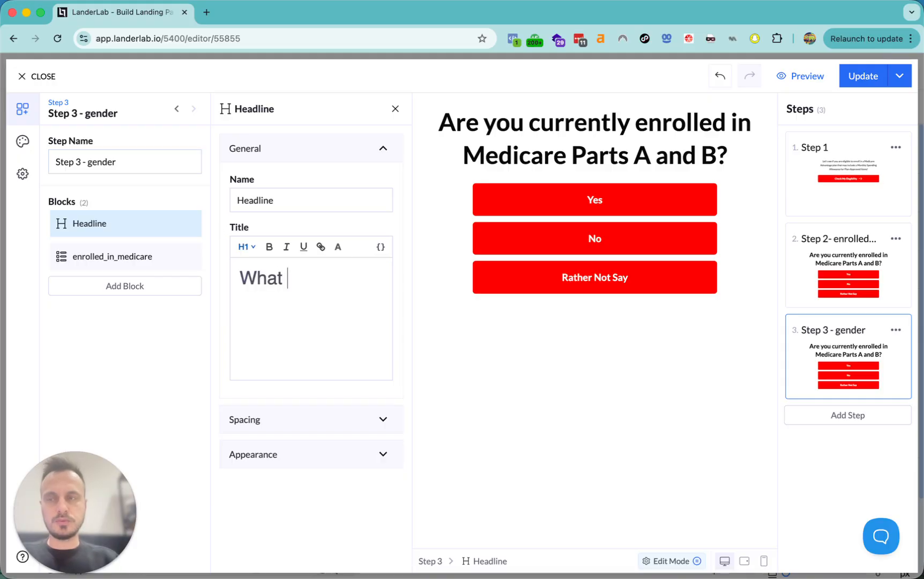
type("is your ge")
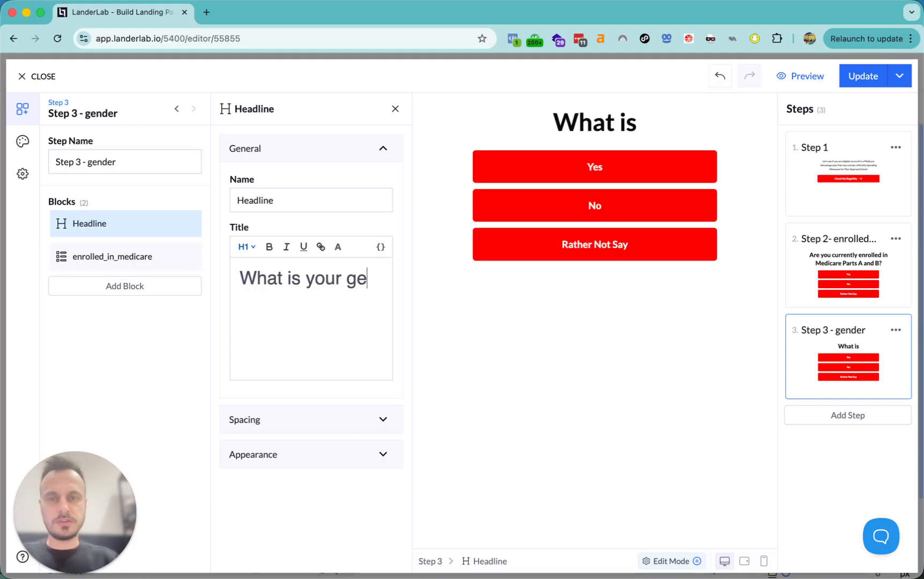
type("nder?")
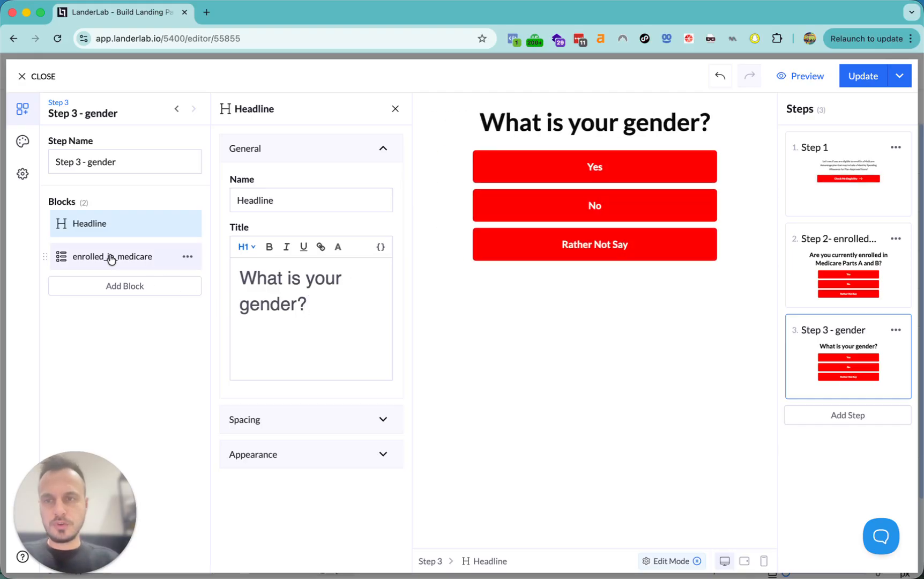
- Rename the enrolled_in_medicare field to gender and relabel its Yes/No options as Male and Female
left_click(109, 256)
left_click(317, 200)
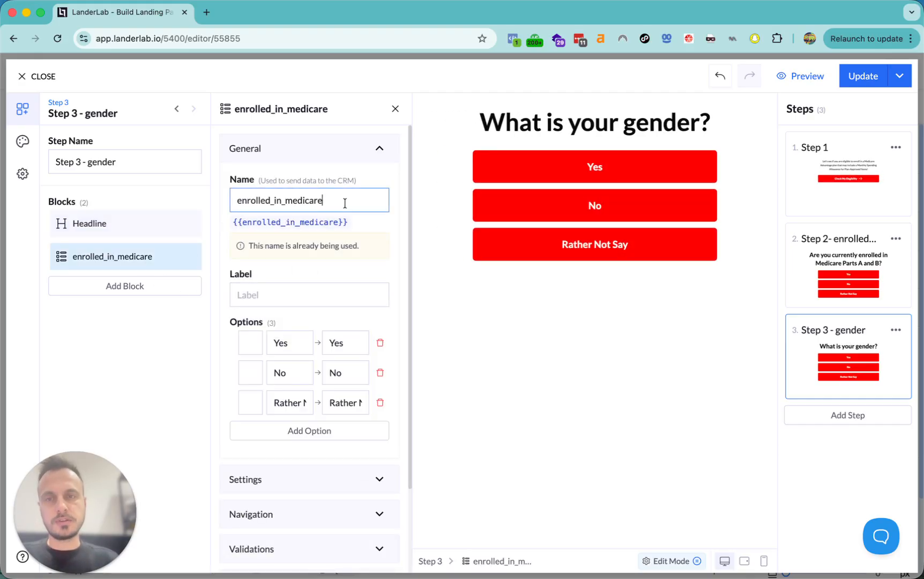
key("ctrl+a")
type("gender")
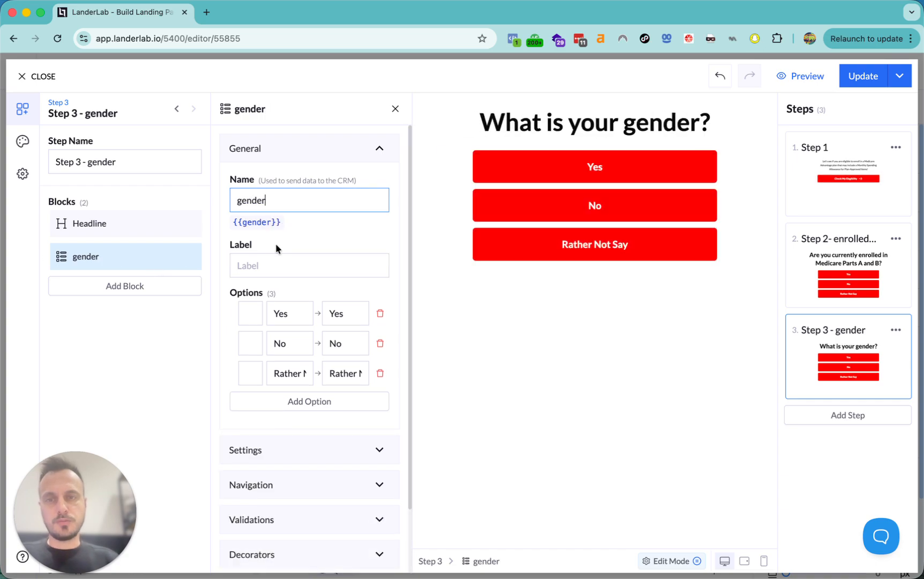
double_click(290, 313)
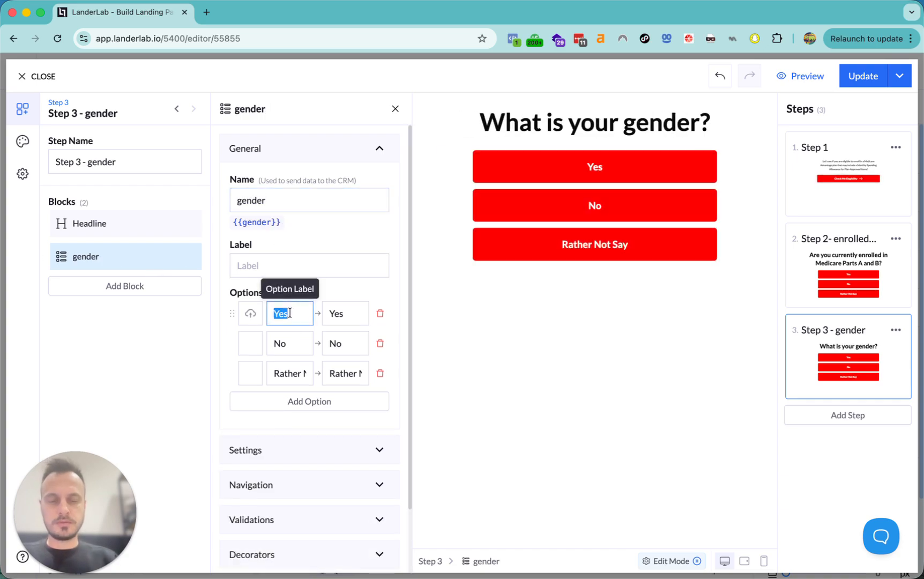
type("Male")
double_click(284, 345)
type("Female")
left_click(294, 375)
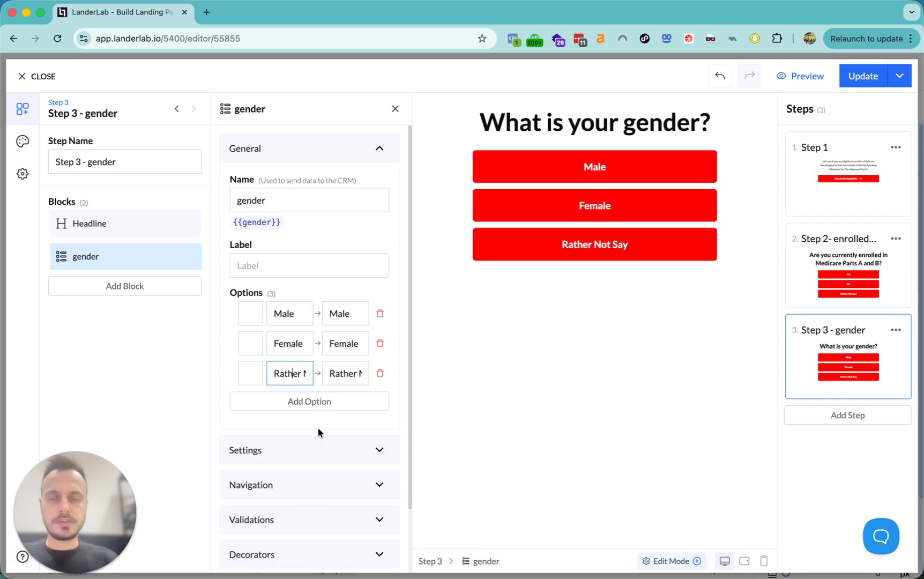
scroll(318, 429, "down", 1)
left_click(279, 440)
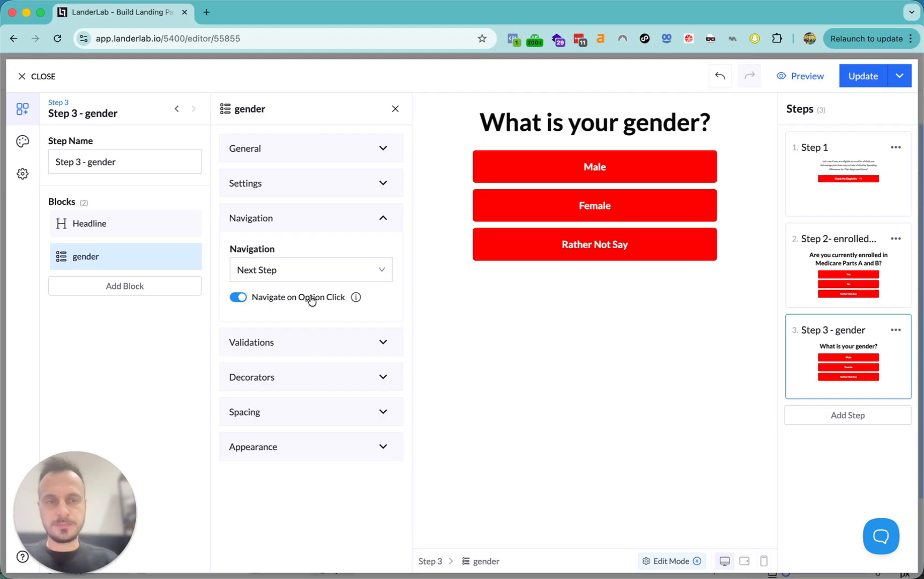
left_click(896, 330)
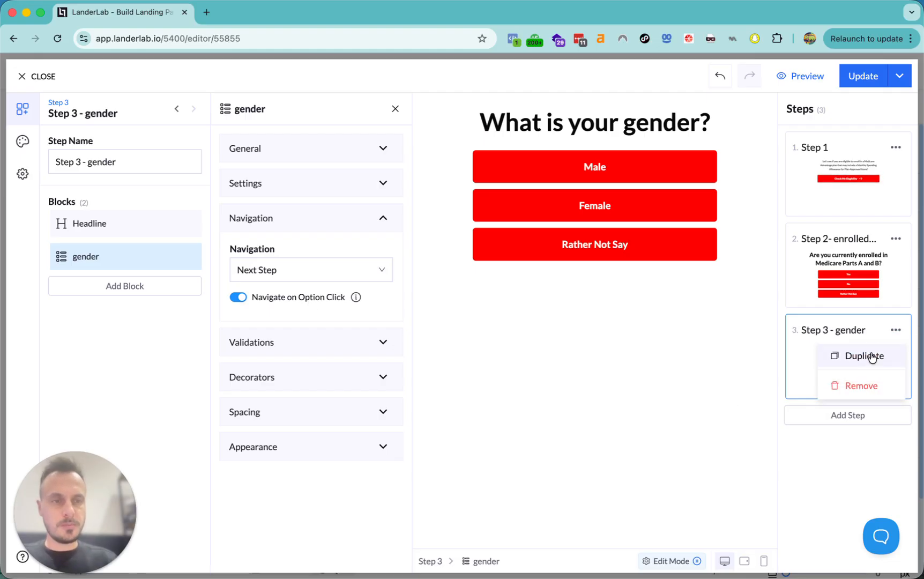
- Duplicate Step 3 as 'Step 4 - birthday' and remove the copied gender block
left_click(873, 361)
left_click(161, 158)
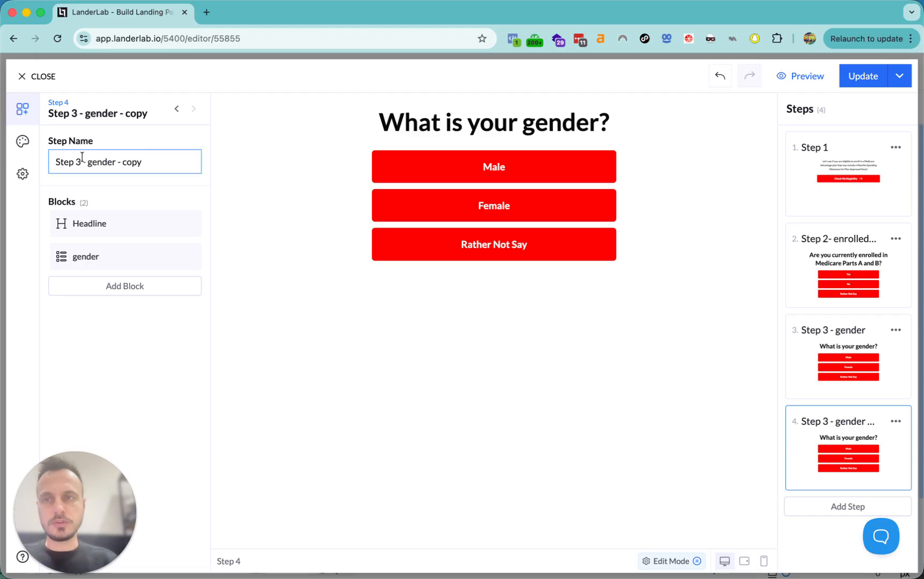
left_click_drag(75, 158, 244, 173)
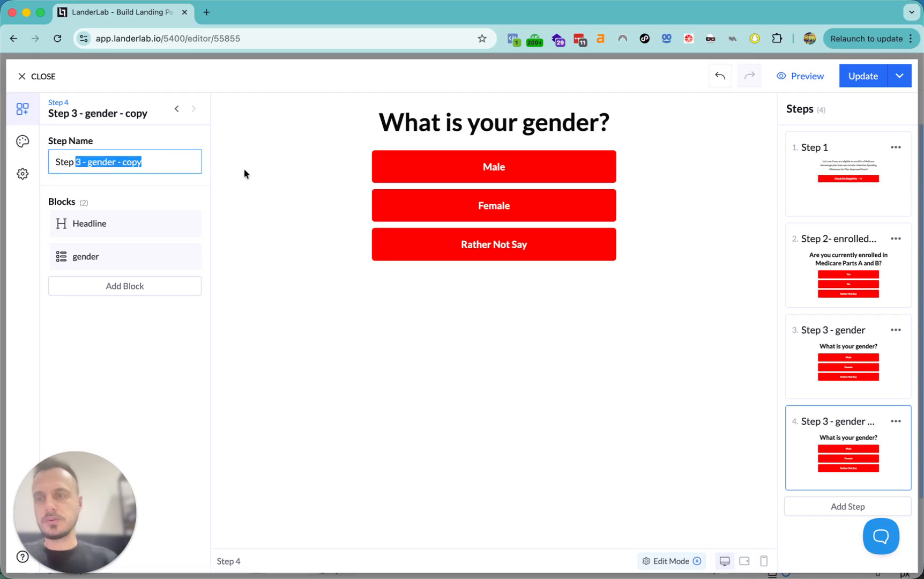
type("4")
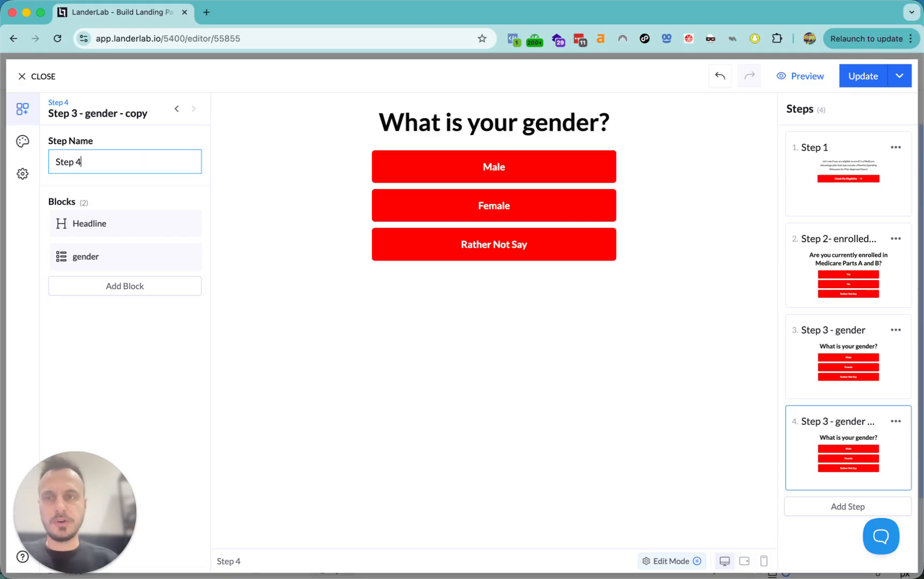
type(" - bird")
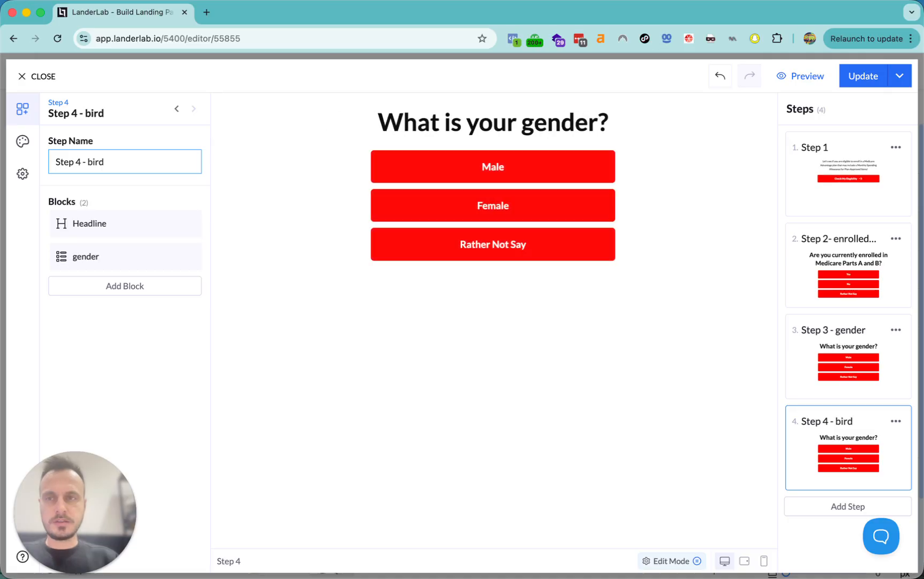
key("BackSpace")
type("thday")
left_click(188, 256)
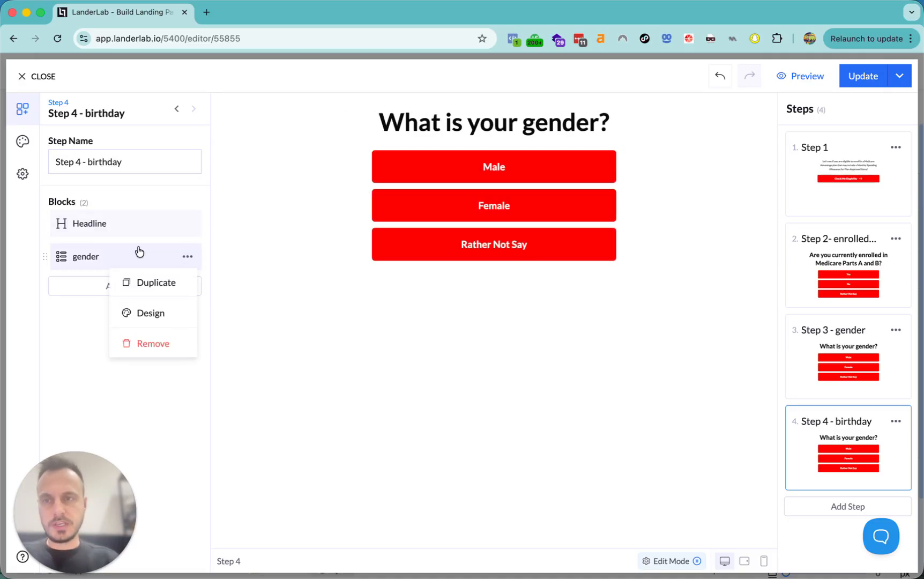
left_click(125, 341)
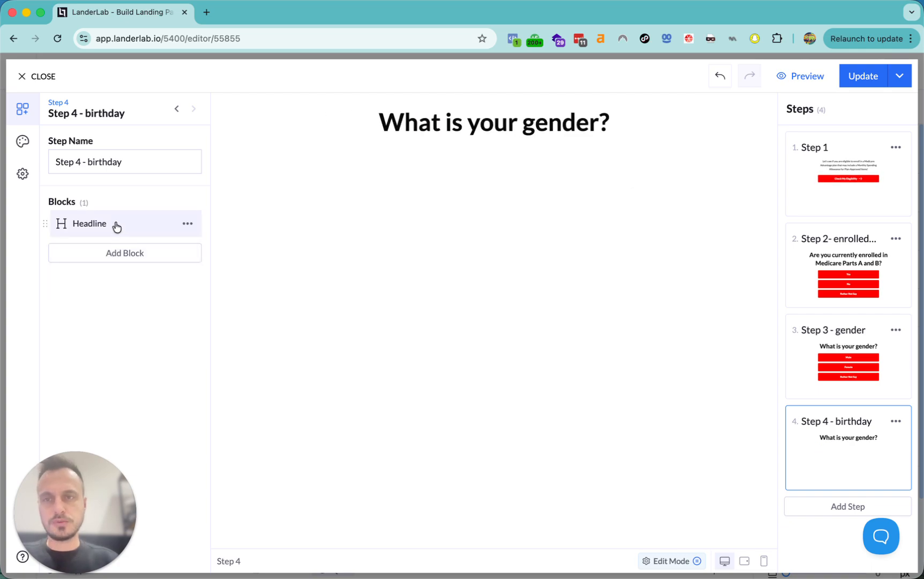
left_click(116, 226)
- Search the block list for 'date' and add a Date of Birth block to Step 4
left_click(108, 252)
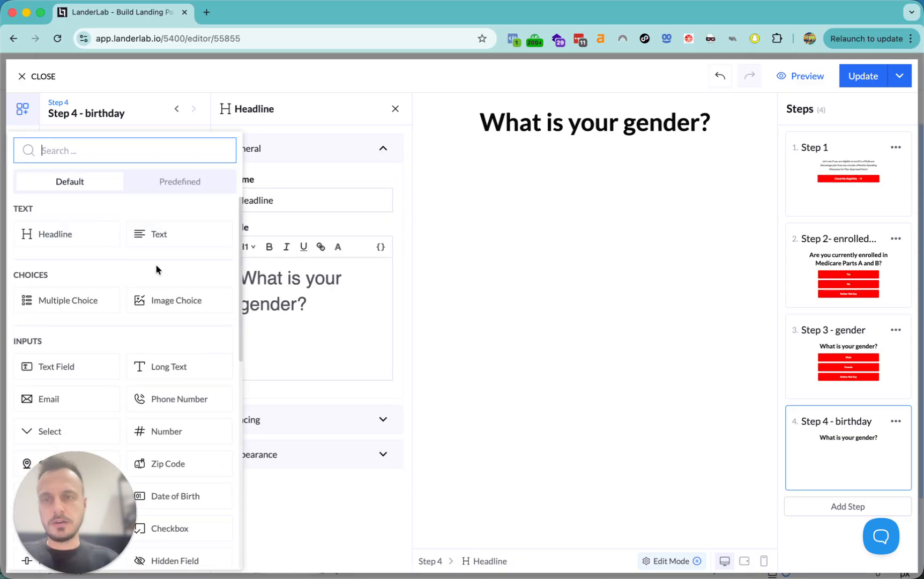
type("day")
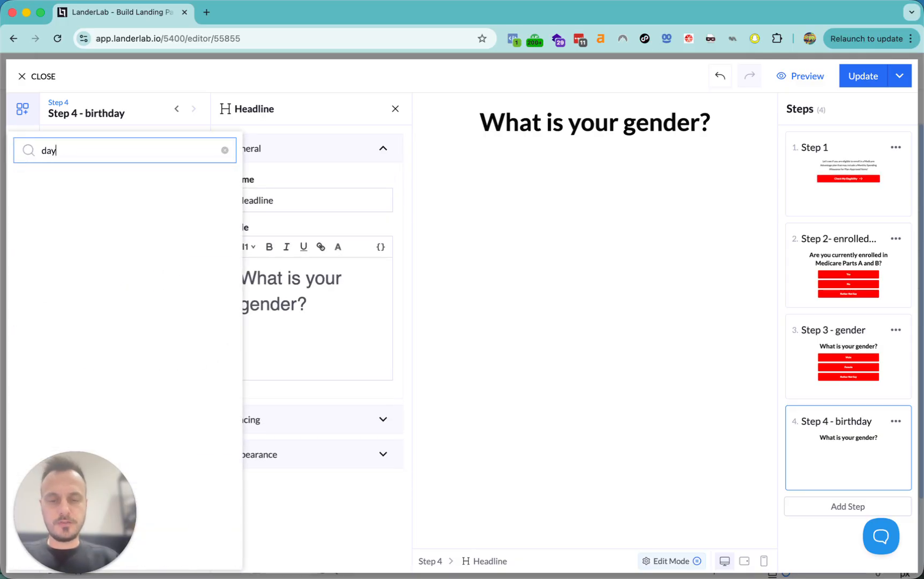
key("super+a")
key("BackSpace")
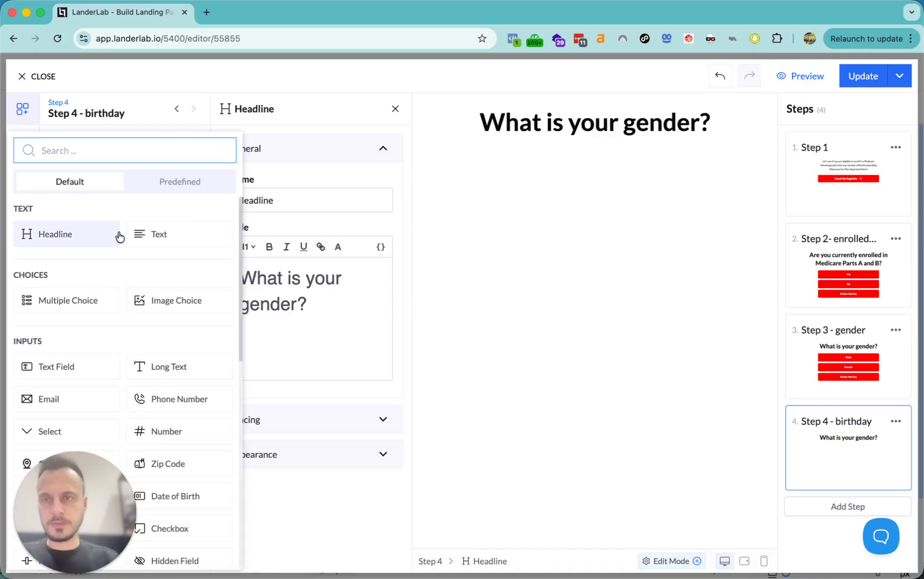
type("day")
key("super+a")
key("BackSpace")
type("date")
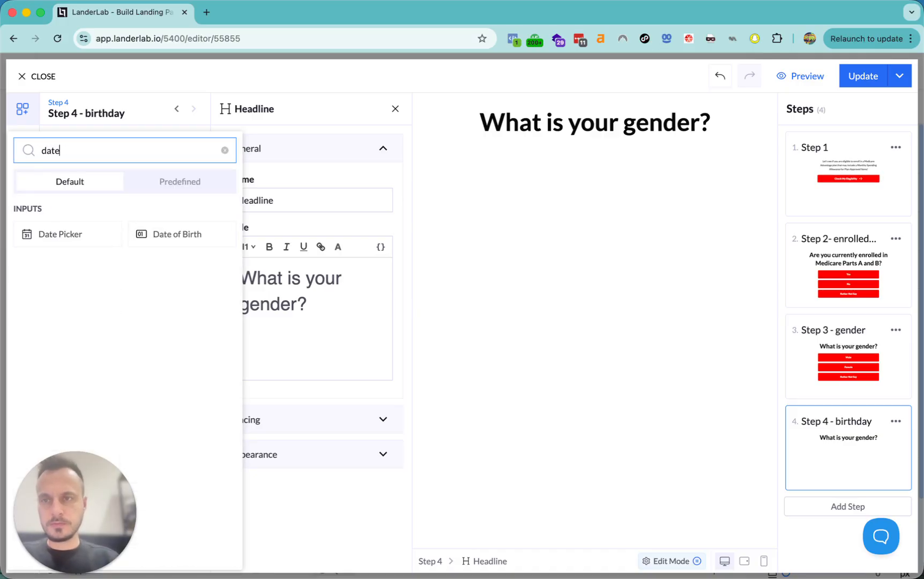
left_click(191, 240)
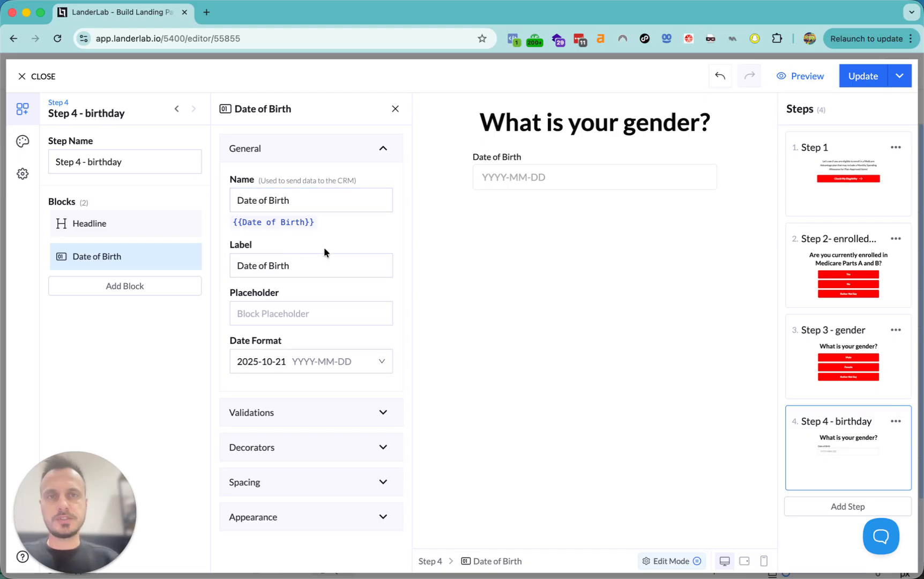
- Clear the Date of Birth label and set the date format to MM-DD-YYYY
left_click(307, 267)
triple_click(307, 267)
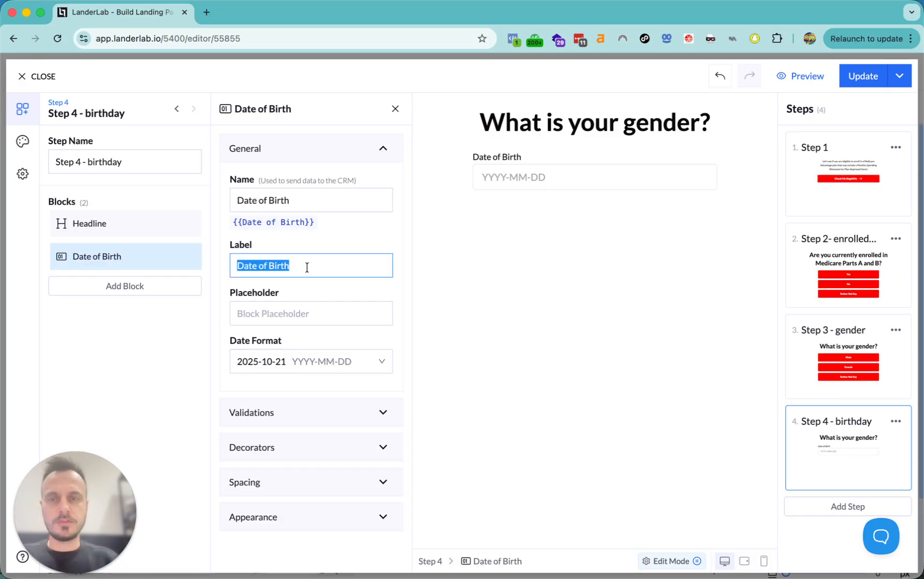
key("BackSpace")
left_click(284, 362)
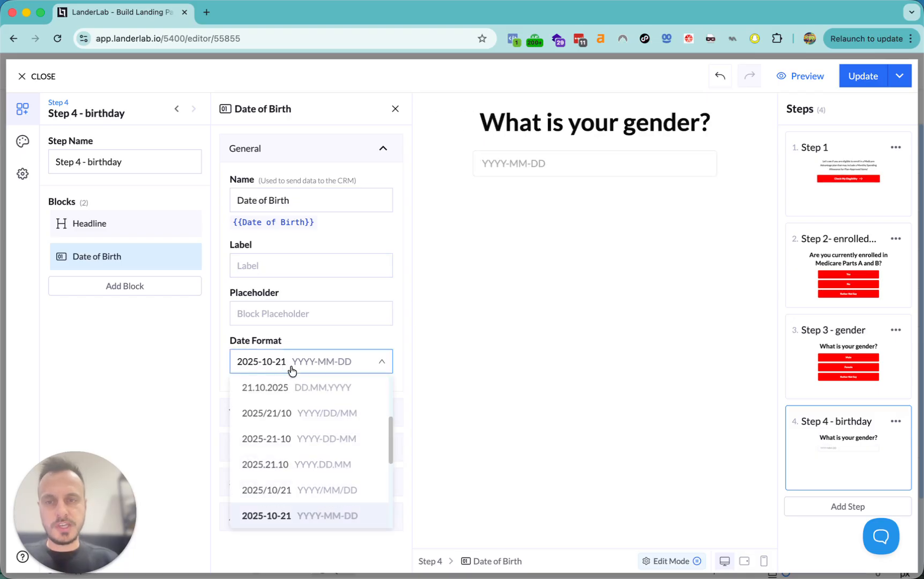
scroll(310, 420, "up", 5)
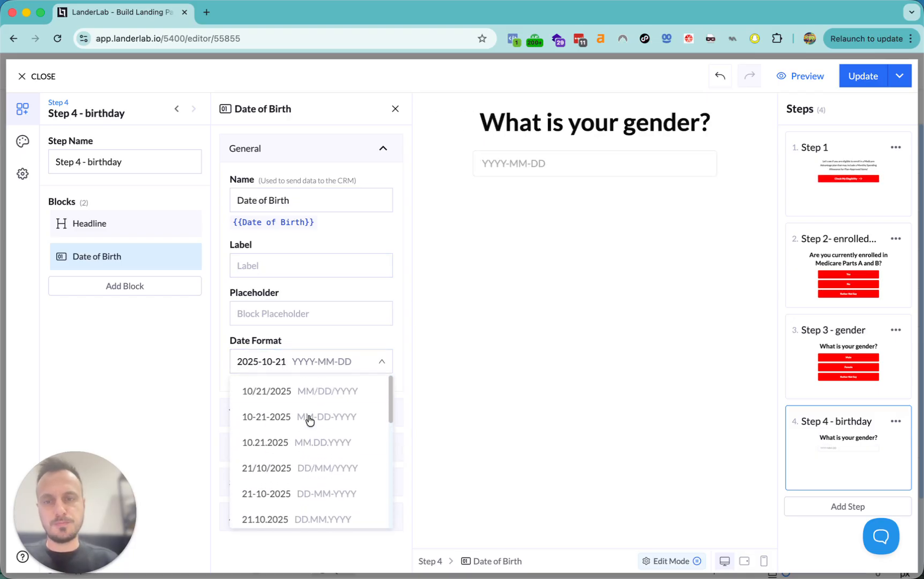
left_click(310, 418)
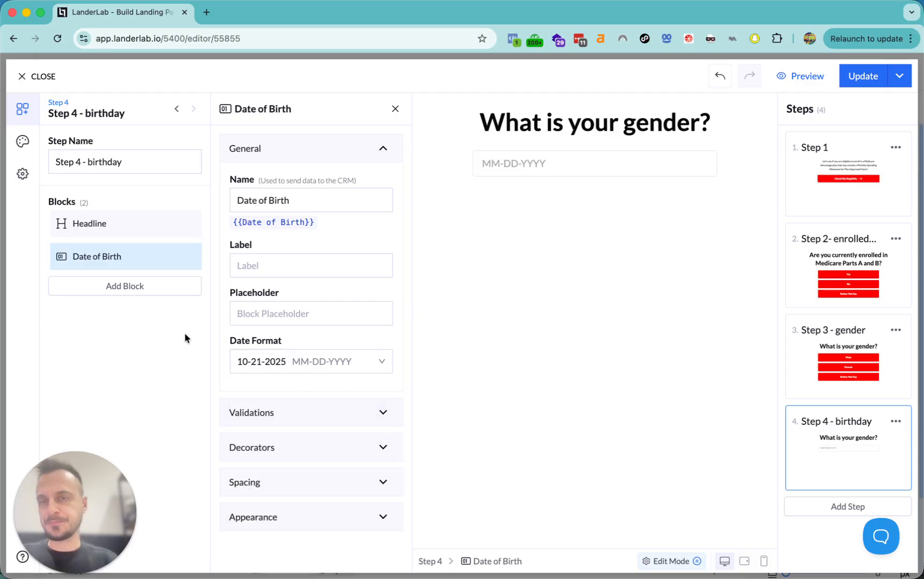
left_click(119, 224)
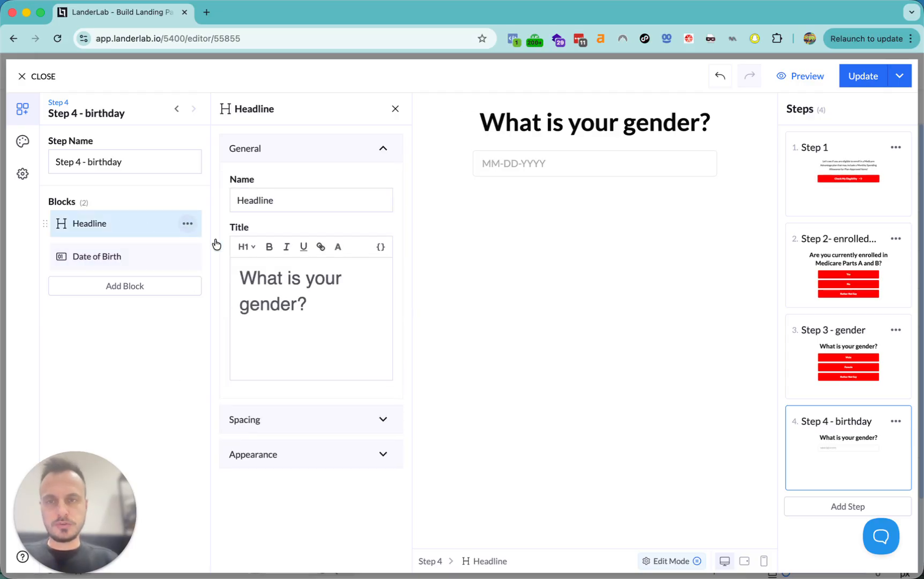
- Change Step 4's headline to 'What day were you born?'
triple_click(302, 316)
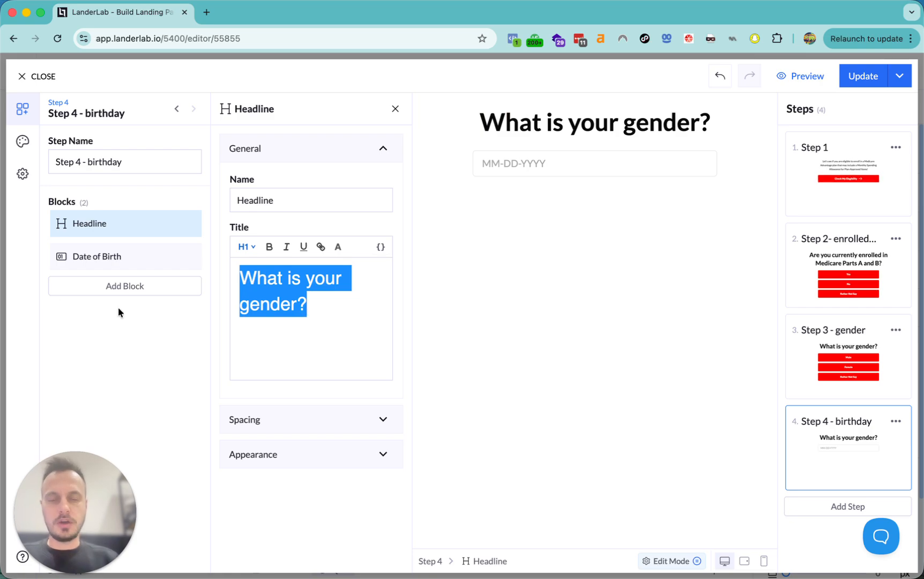
type("What")
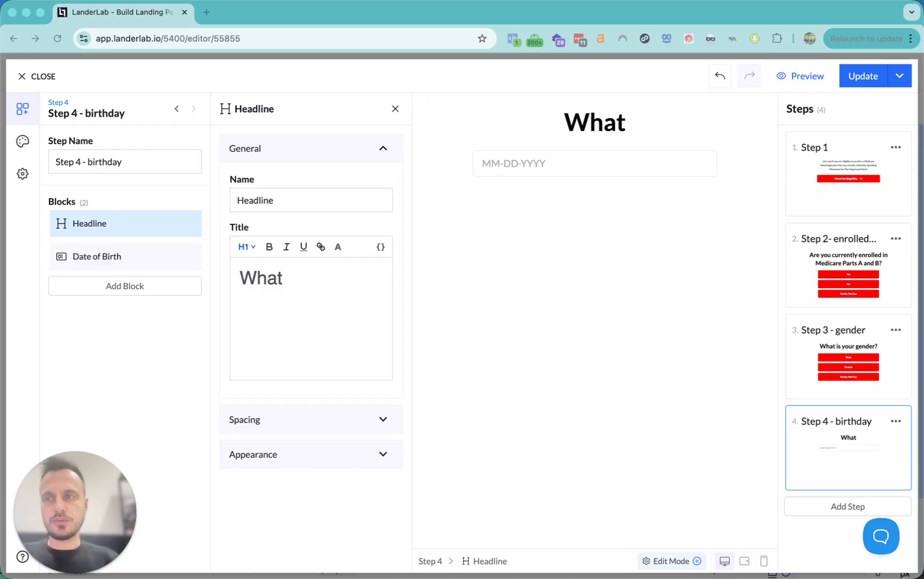
left_click(326, 320)
type("dayu")
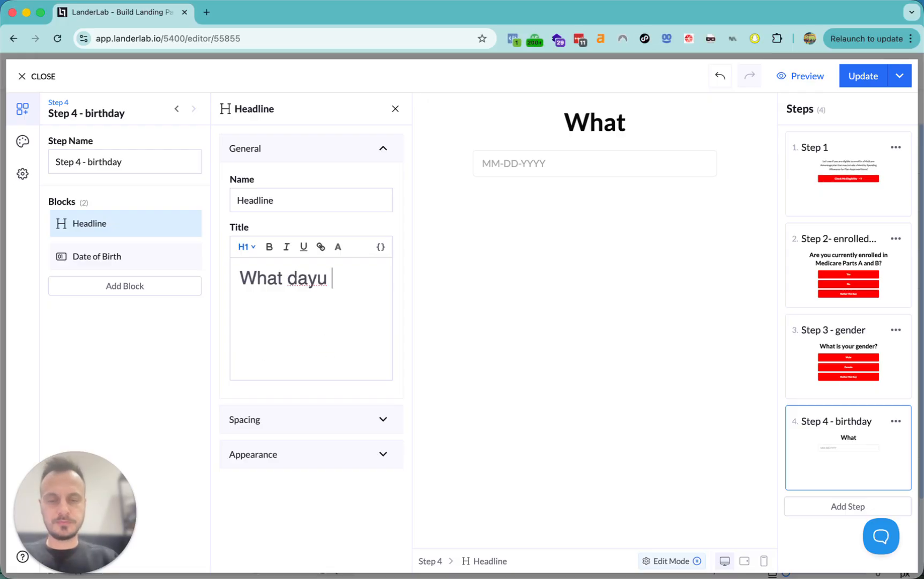
key("BackSpace")
type("wer eyou")
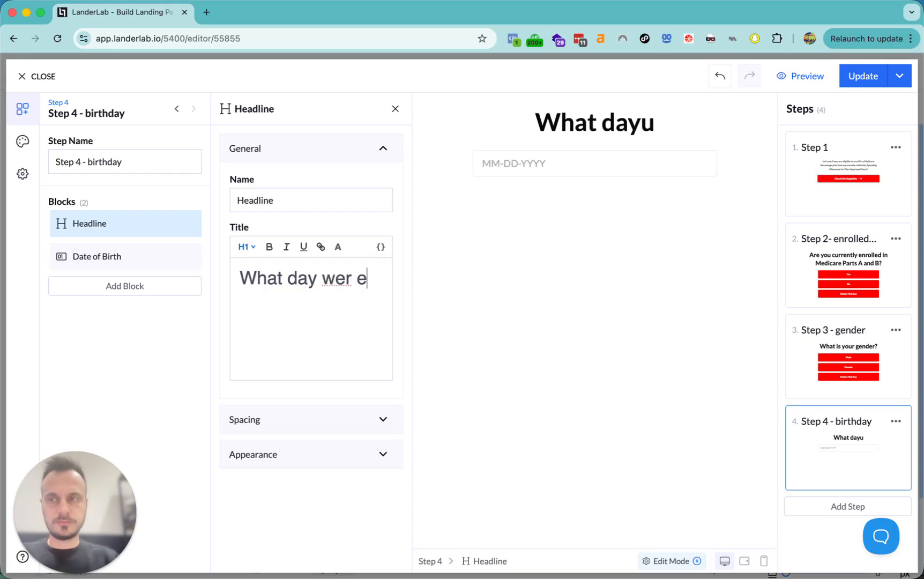
key("BackSpace")
key("BackSpace")
key("BackSpace")
key("BackSpace")
key("BackSpace")
type("e you bor")
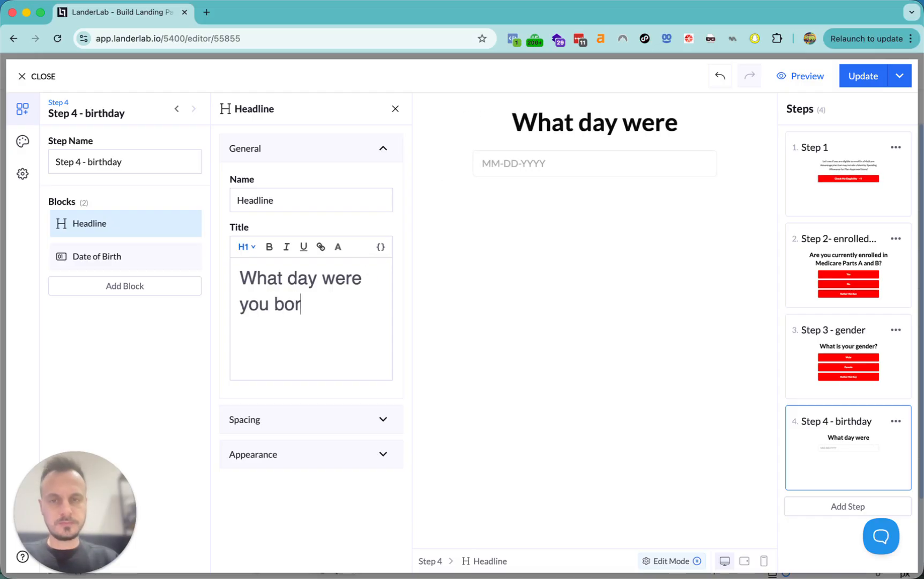
type("n?")
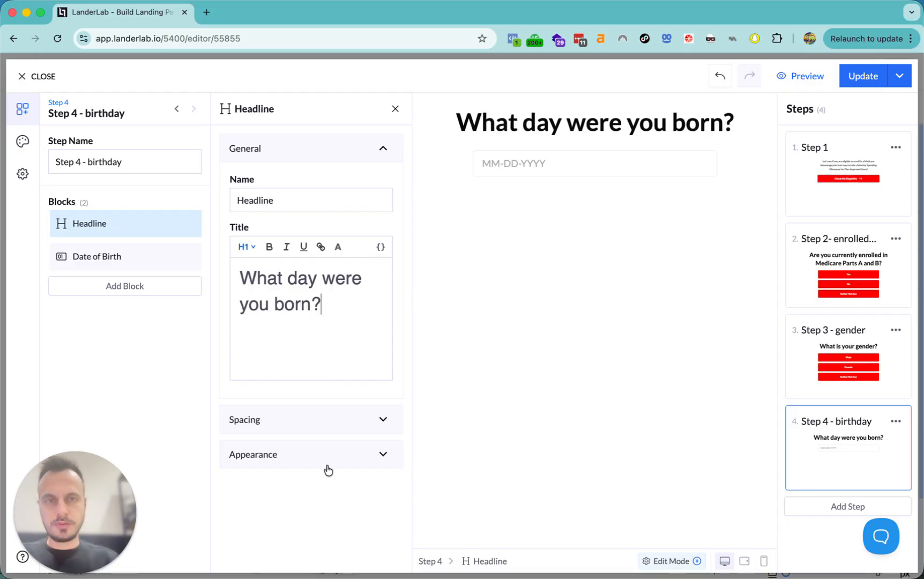
- Open the Add Block list and begin searching for the next block
left_click(126, 287)
type("cpd")
key("BackSpace")
key("BackSpace")
type("o")
key("BackSpace")
type("i")
key("BackSpace")
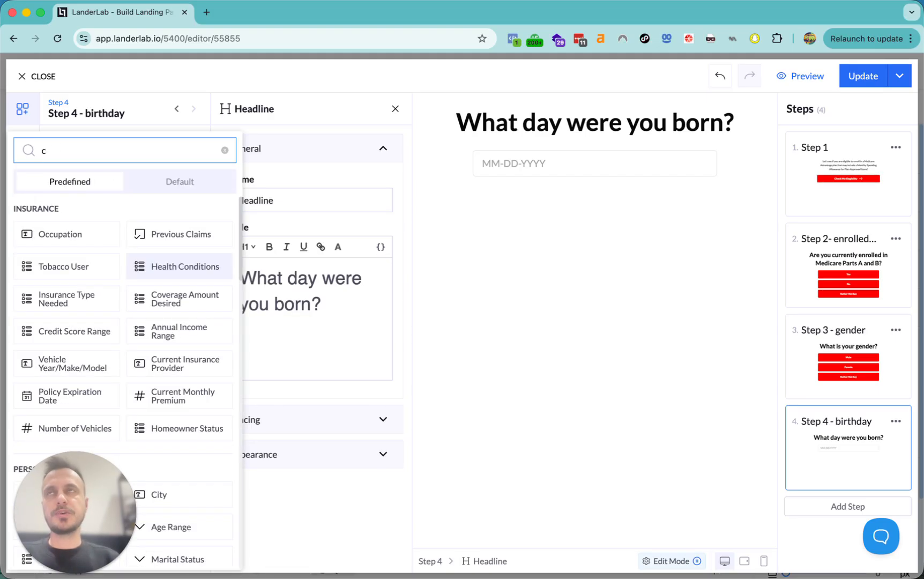
- Add a container to the birthday step holding a Previous and a Continue button
type("onta")
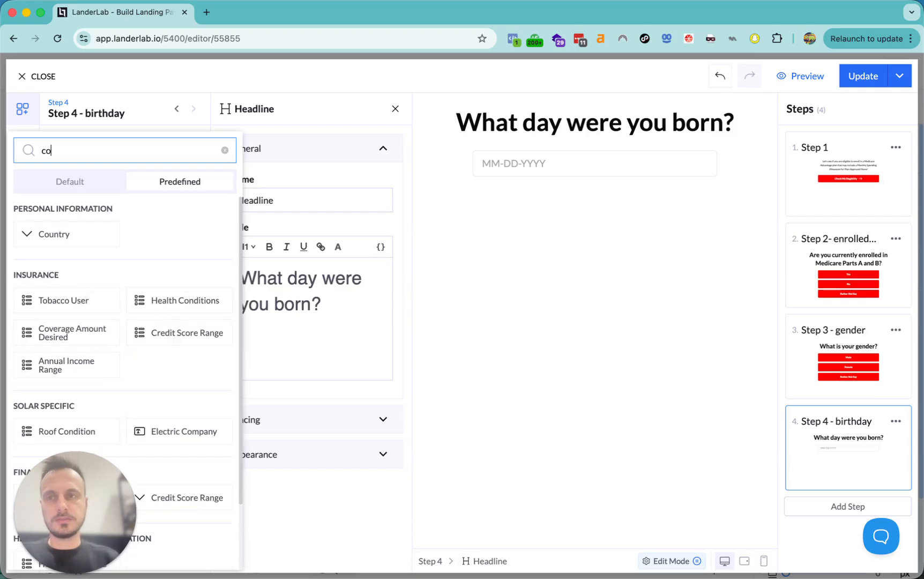
left_click(75, 181)
left_click(77, 228)
left_click(139, 320)
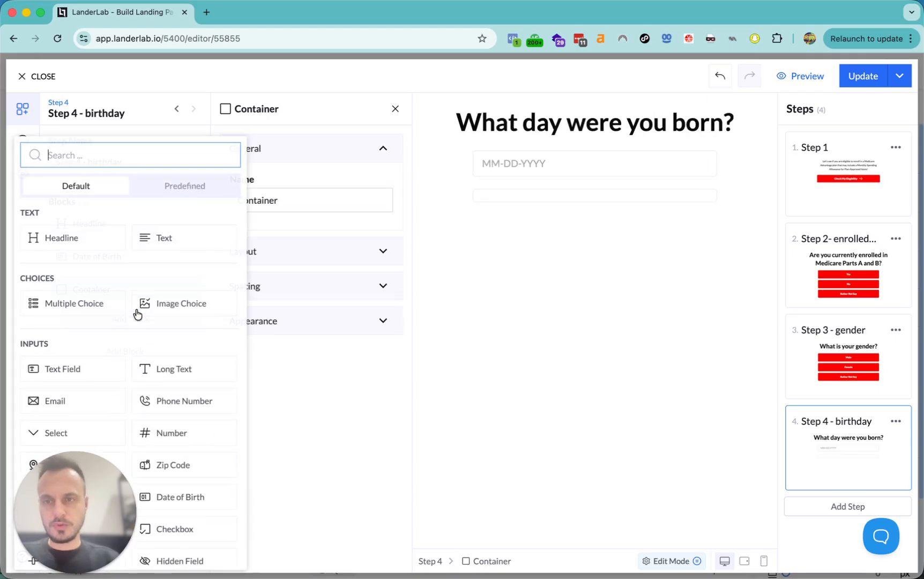
type("prev")
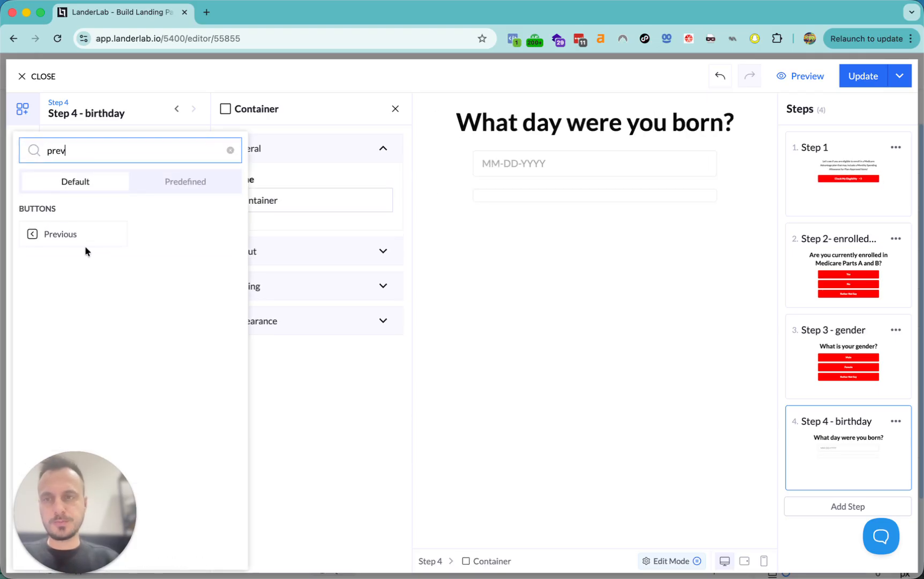
left_click(51, 235)
left_click(118, 356)
type("c")
key("BackSpace")
type("cont")
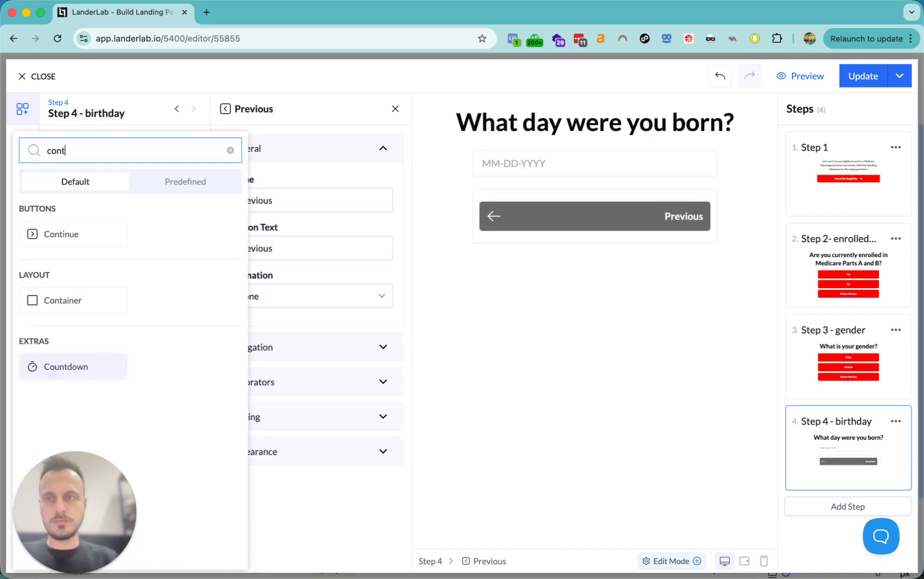
left_click(74, 233)
- Set the container's mobile layout to columns so the buttons stay side by side
left_click(124, 294)
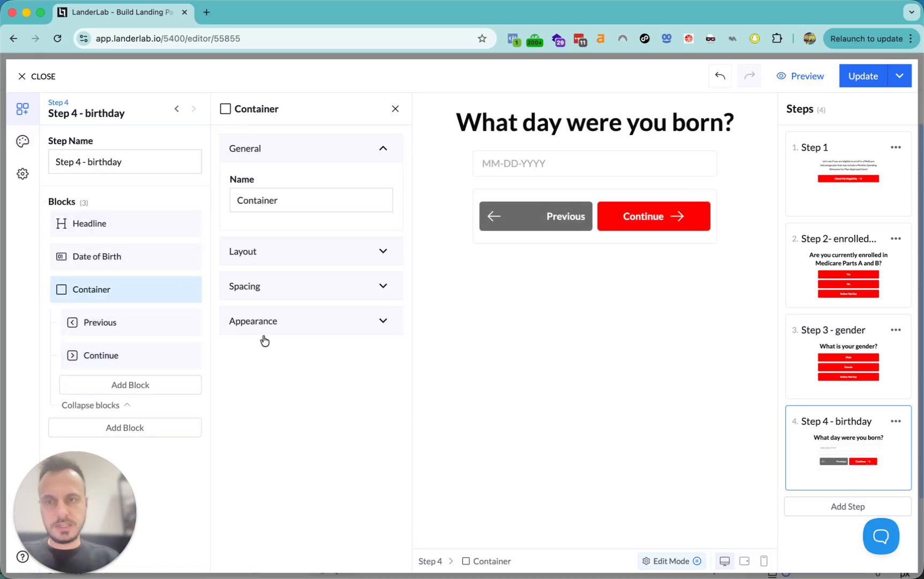
left_click(283, 253)
left_click(268, 285)
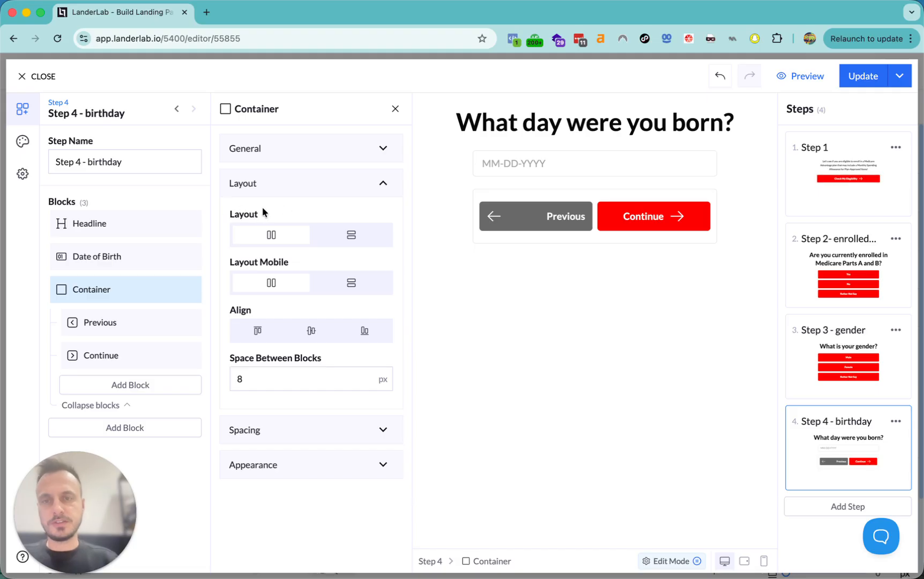
- Set the container's top, bottom, left and right padding to 0 and apply the Simple preset style
left_click(298, 430)
double_click(268, 397)
type("0")
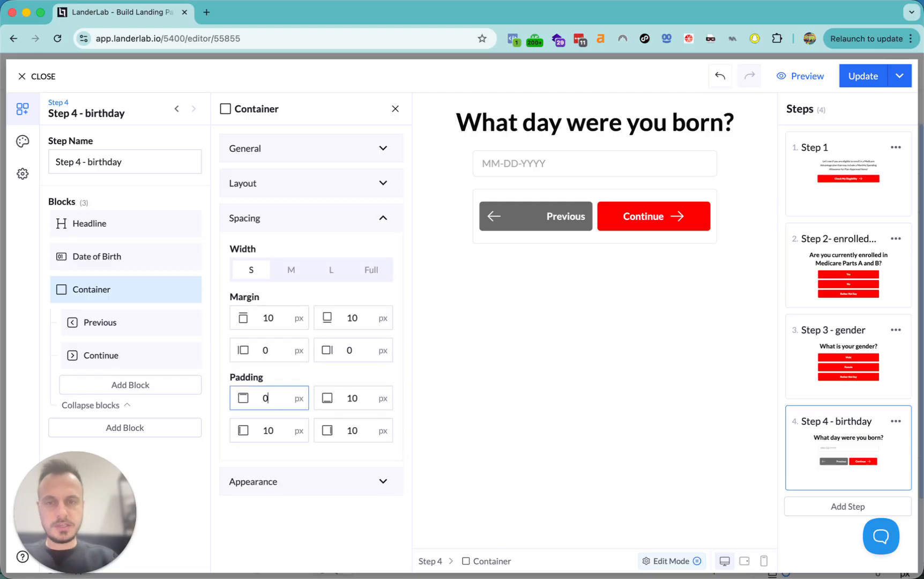
left_click(352, 409)
double_click(358, 398)
type("0")
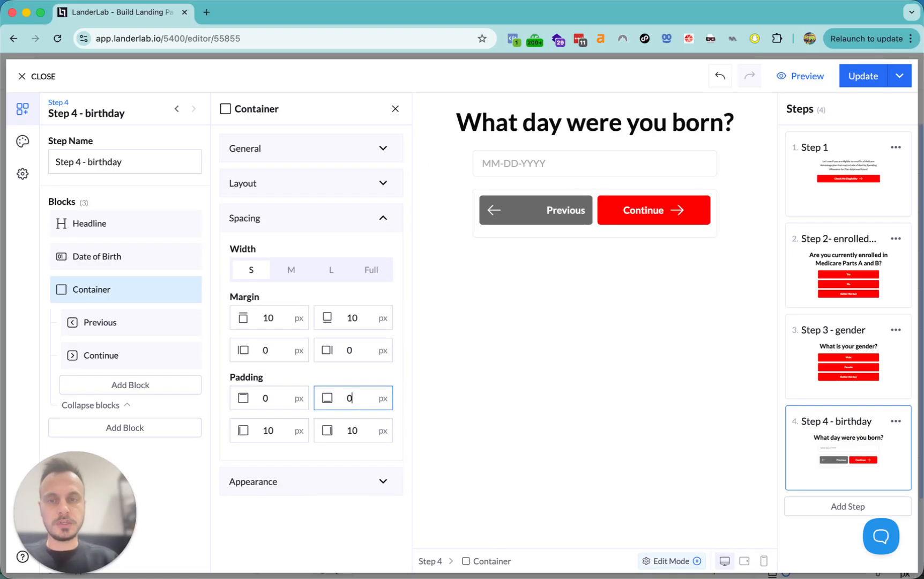
double_click(268, 430)
type("0")
double_click(352, 430)
type("0")
left_click(331, 481)
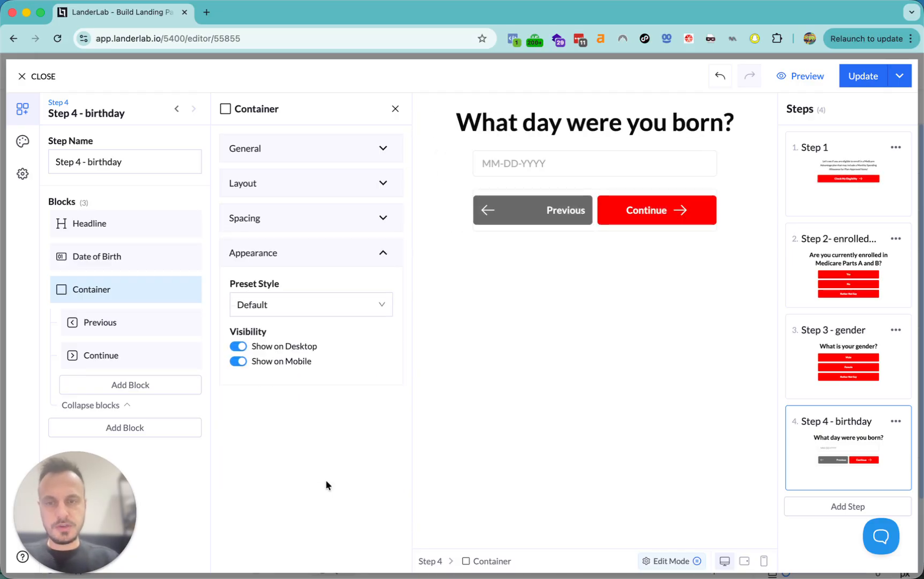
left_click(285, 308)
left_click(266, 359)
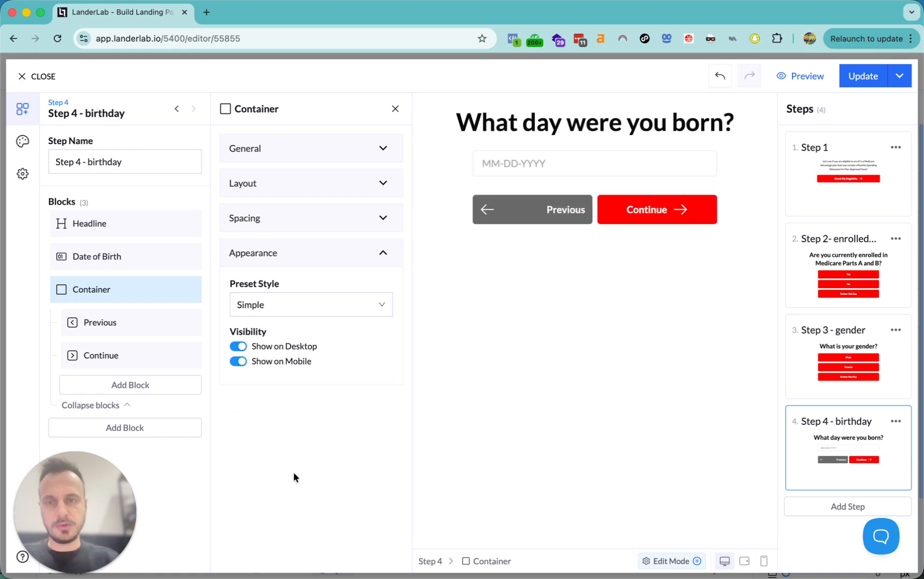
- Centre the Previous button's text alignment
left_click(99, 324)
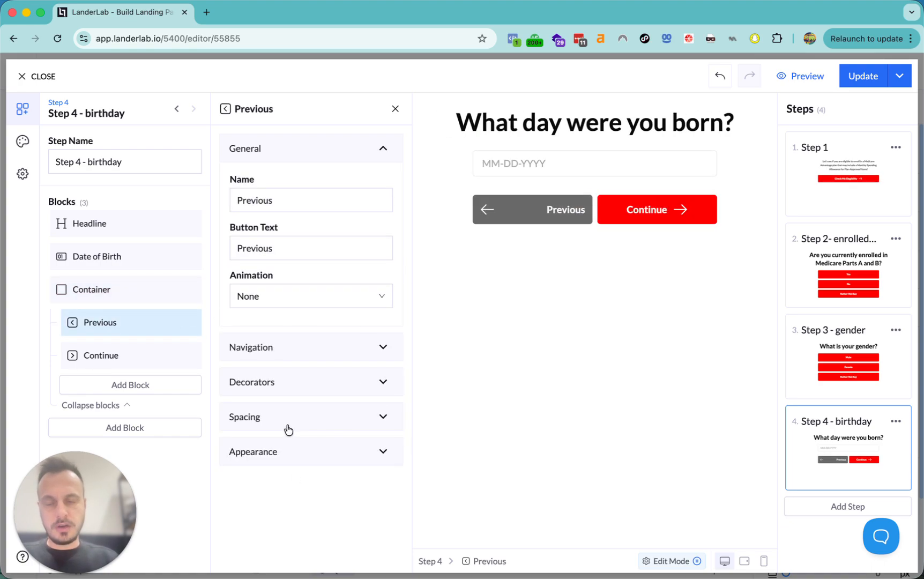
left_click(284, 449)
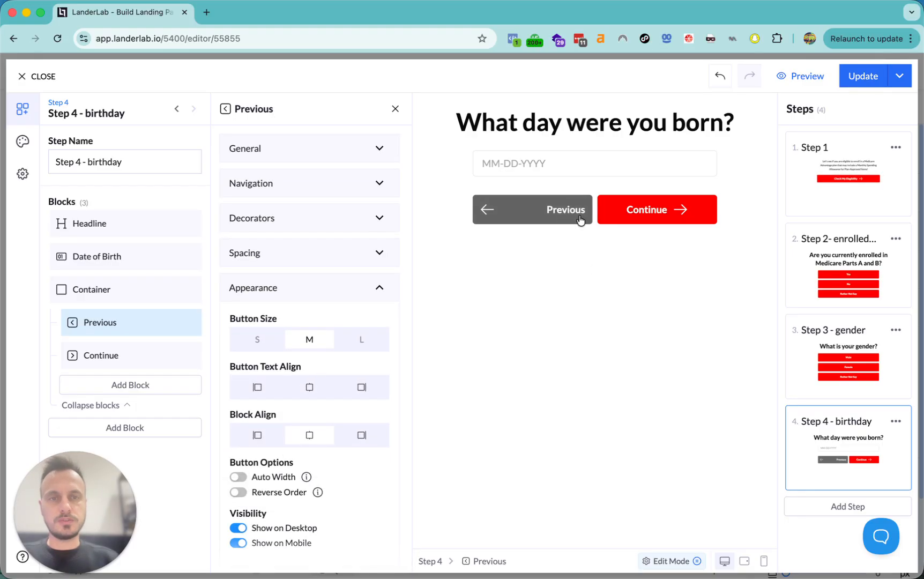
left_click(309, 388)
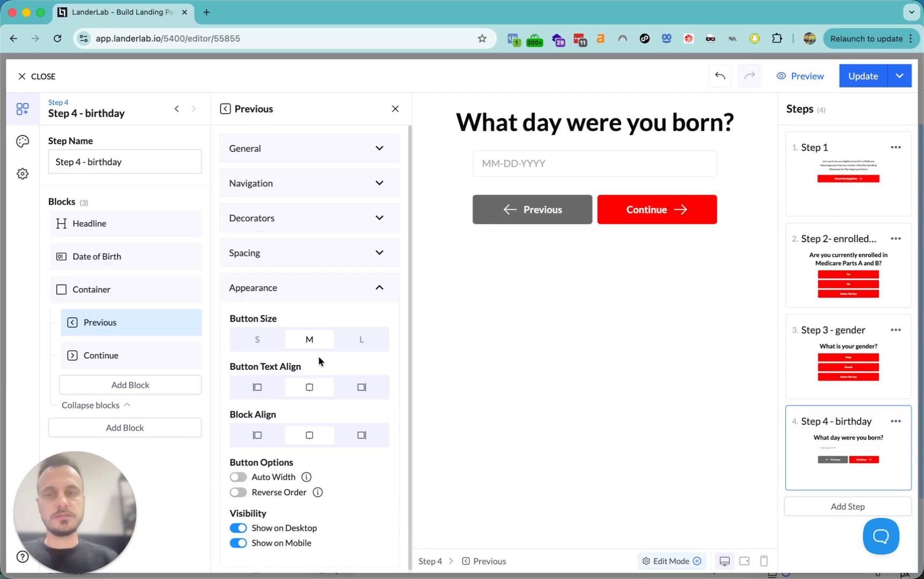
left_click(118, 357)
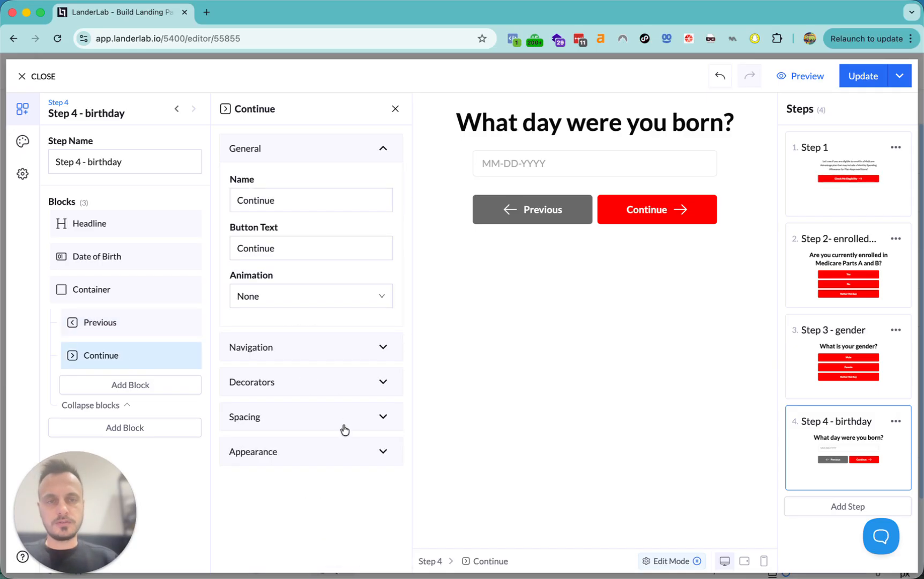
left_click(311, 460)
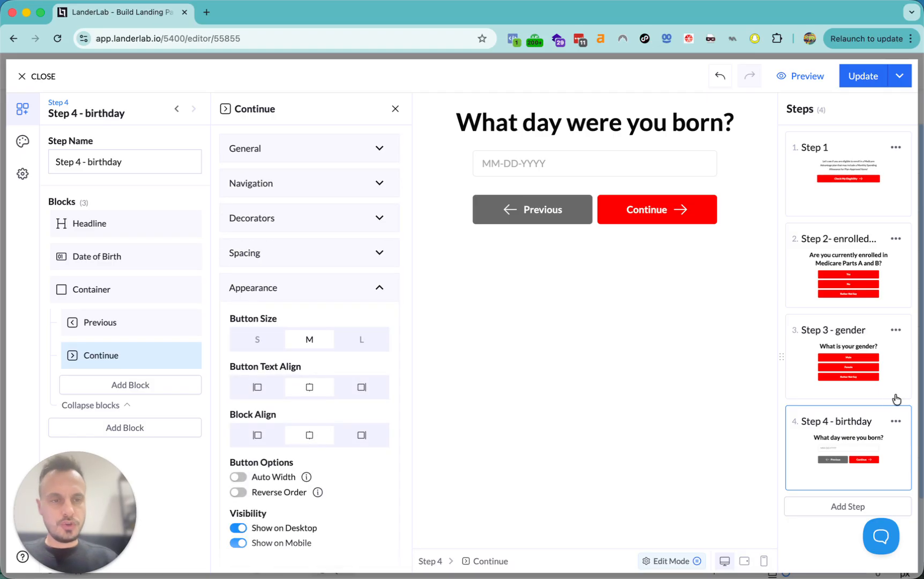
- Duplicate the birthday step and rename the copy 'Step 5 - Full Name'
left_click(901, 423)
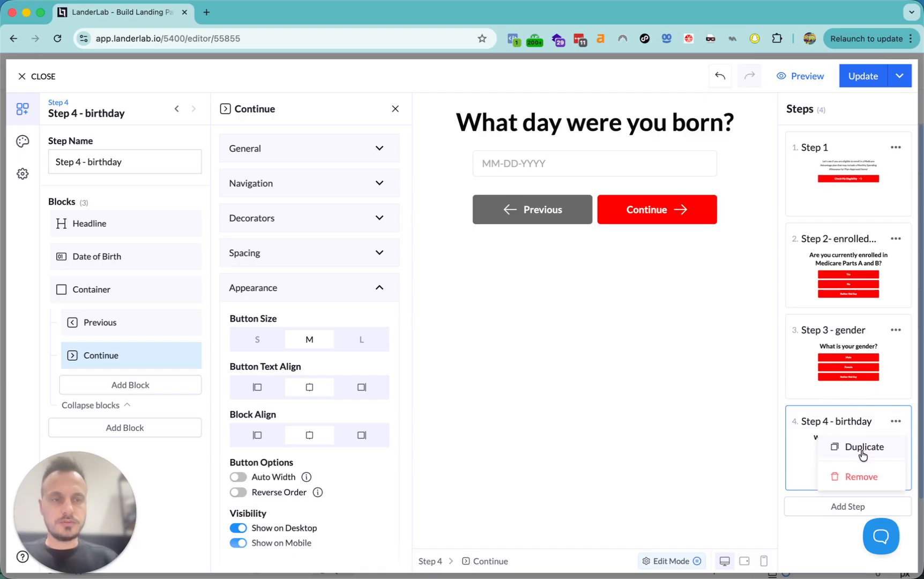
left_click(862, 448)
left_click(80, 162)
left_click_drag(79, 162, 290, 167)
type("5")
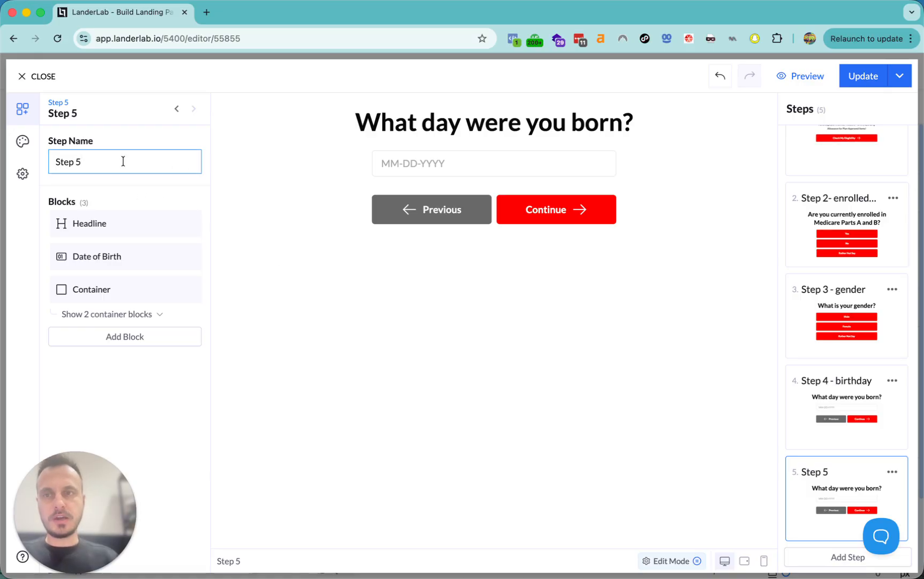
type("Full Name")
- Change the headline to 'What is your full name?' and remove the Date of Birth field
left_click(120, 227)
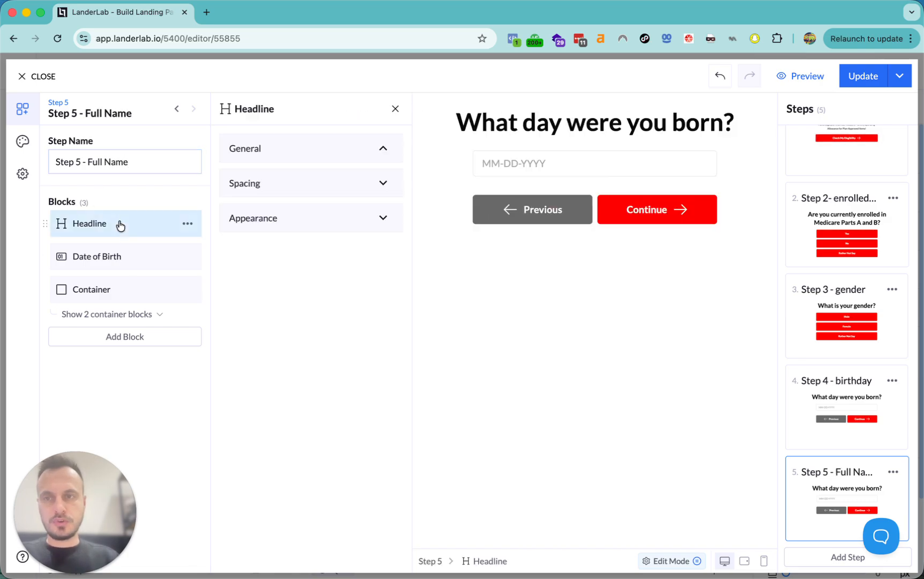
triple_click(319, 311)
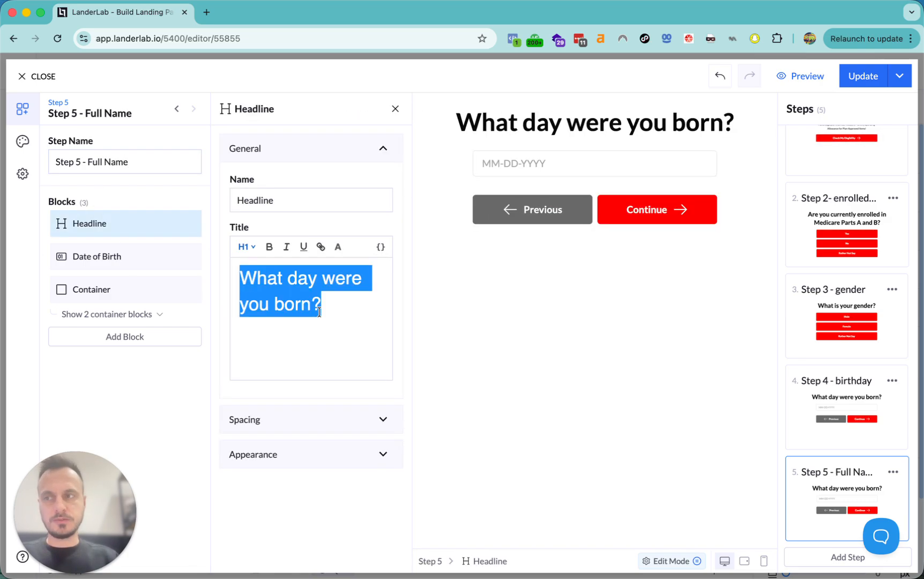
type("What is ")
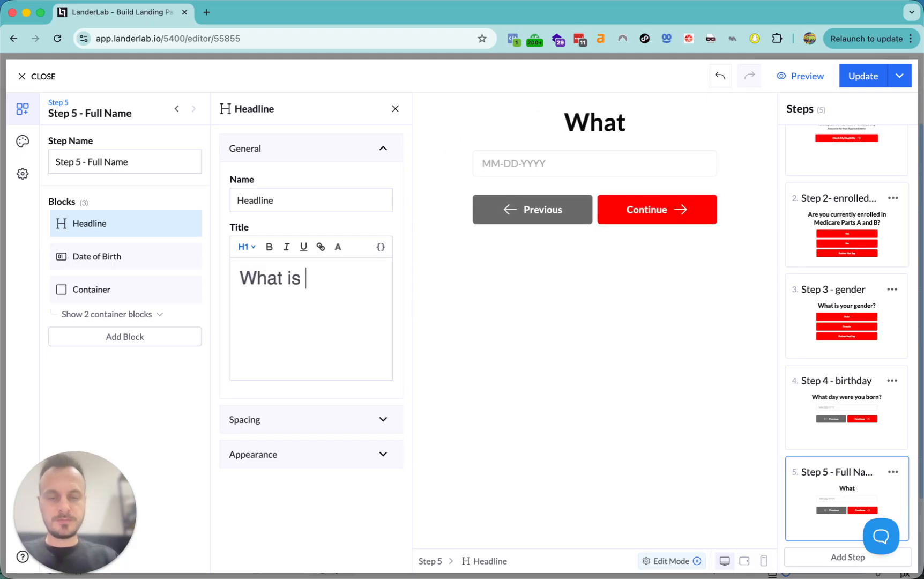
type("your full ")
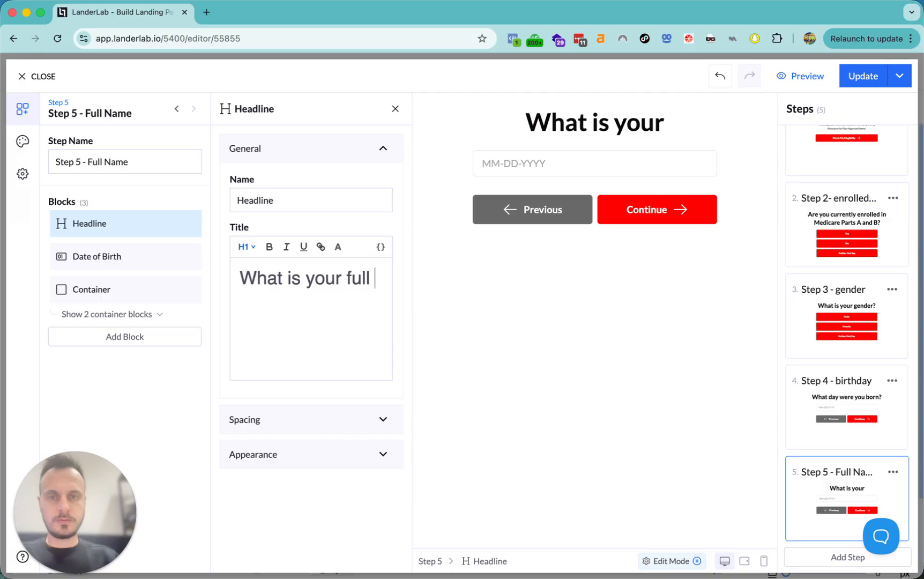
type("name?")
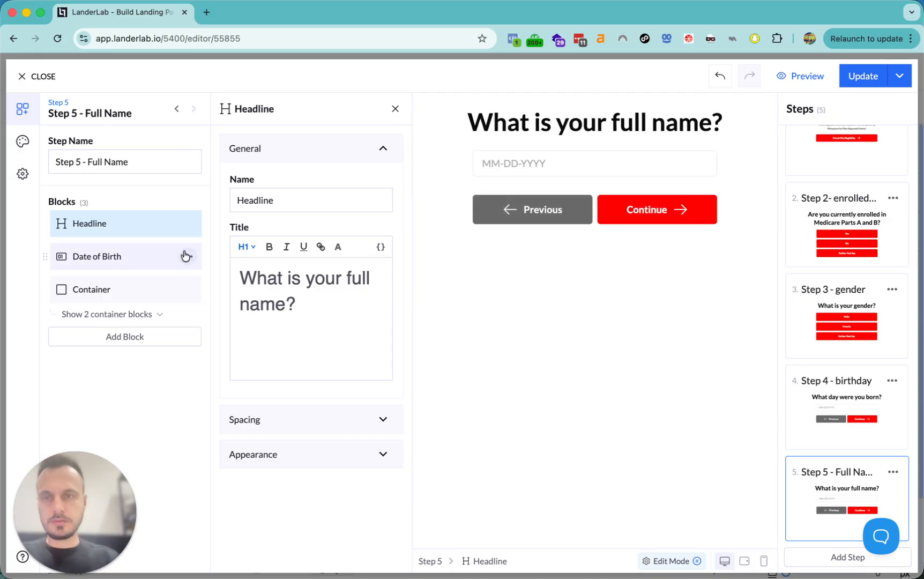
left_click(187, 256)
left_click(152, 346)
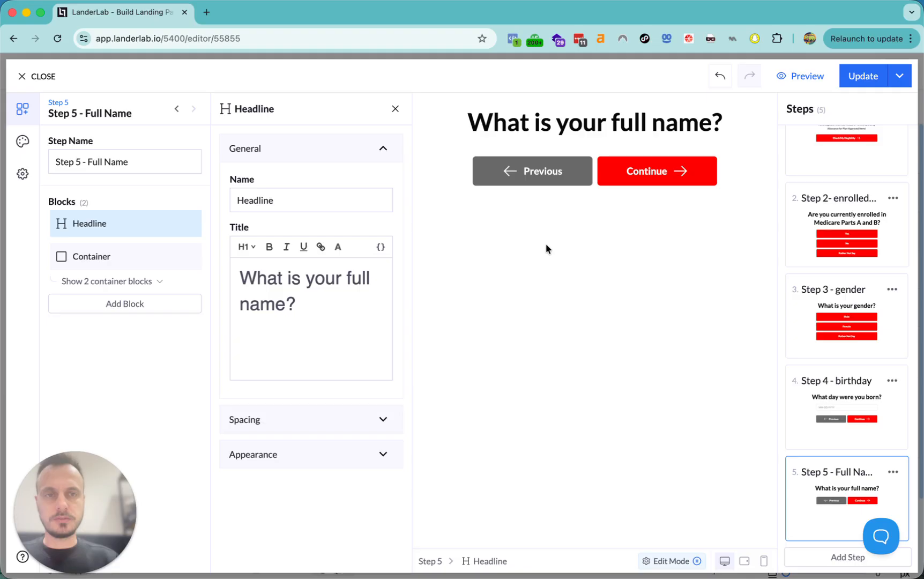
- Add First Name and Last Name fields to Step 5 and move them above the buttons
left_click(115, 303)
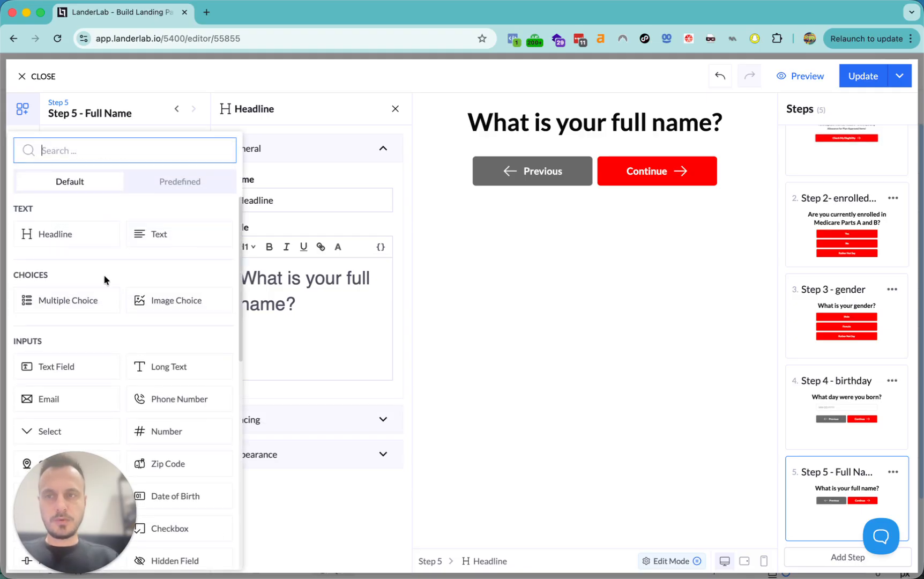
type("fird")
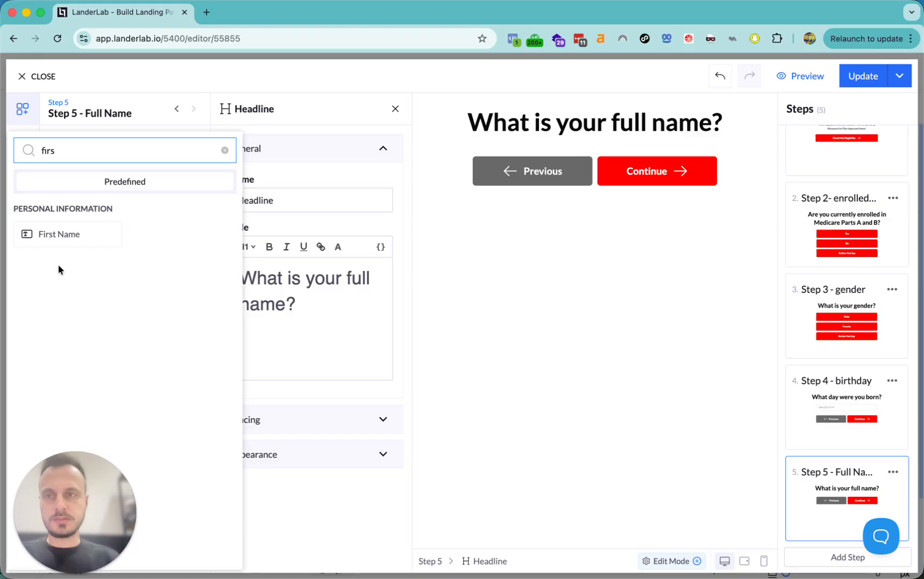
left_click(56, 232)
left_click(117, 343)
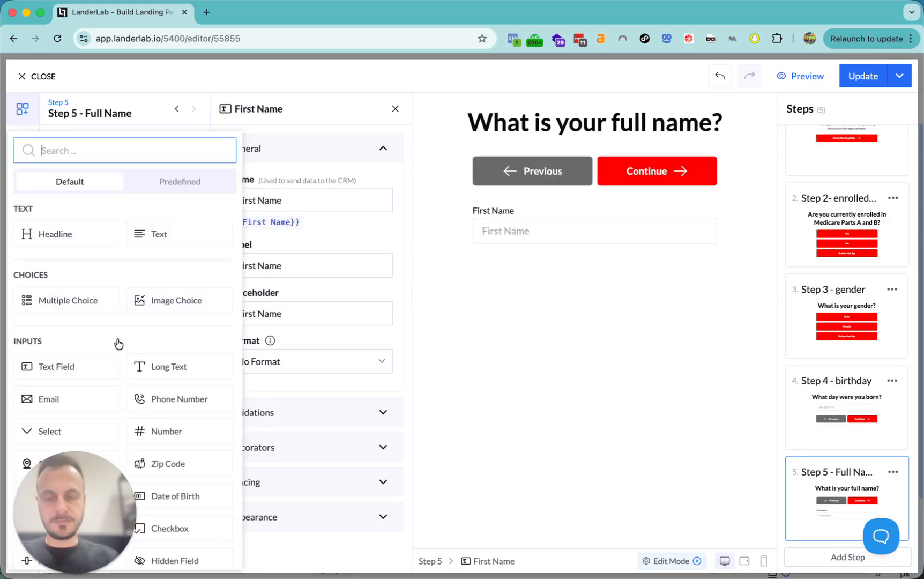
type("last")
left_click(58, 233)
left_click_drag(63, 310, 47, 257)
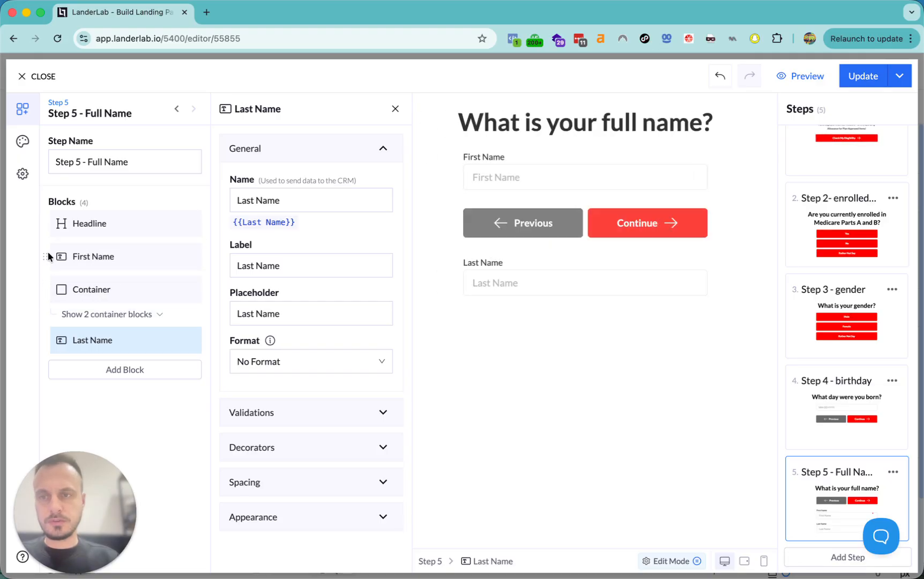
left_click_drag(47, 339, 45, 279)
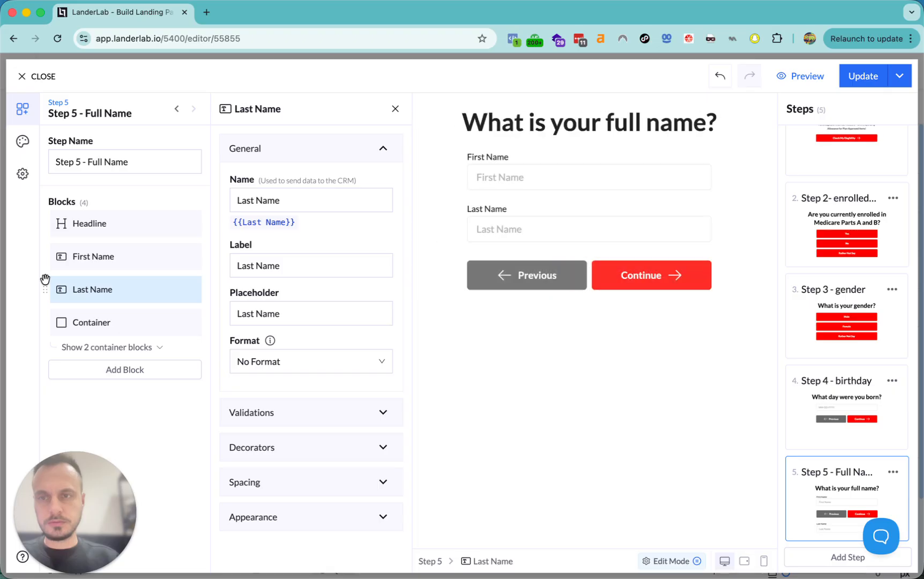
- Delete the labels of the Last Name and First Name fields
left_click(311, 266)
key("super+a")
key("BackSpace")
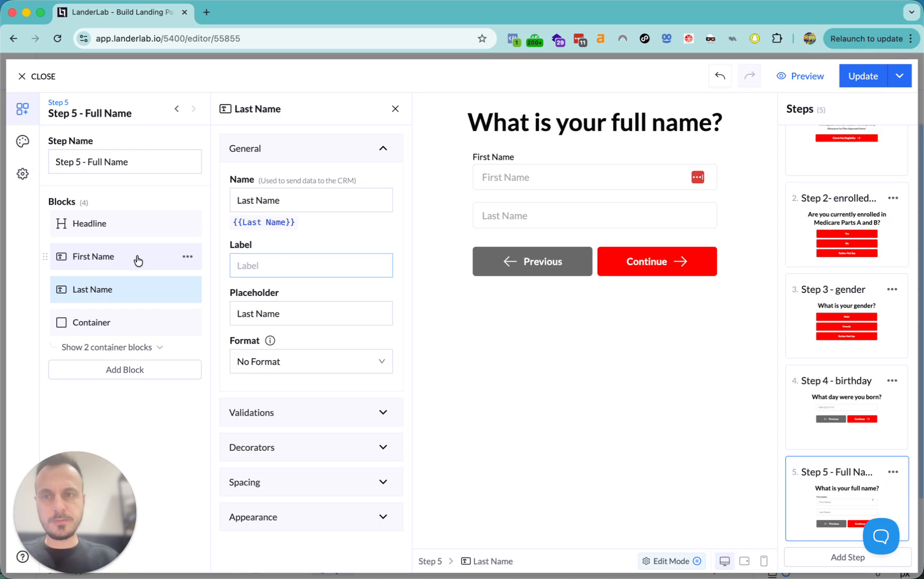
left_click(136, 258)
left_click(300, 265)
key("super+a")
key("BackSpace")
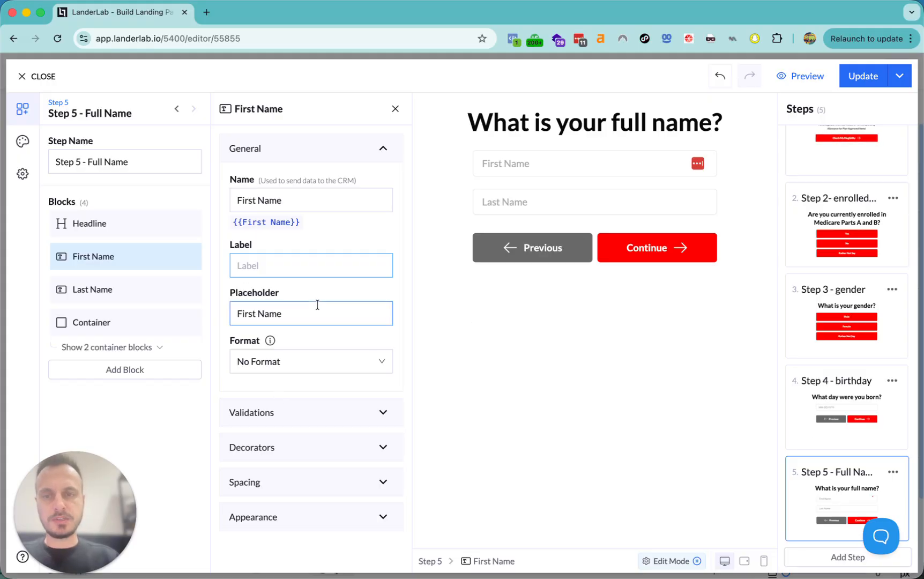
- Turn on Required for the Last Name field, then switch to Step 4 - birthday
left_click(276, 418)
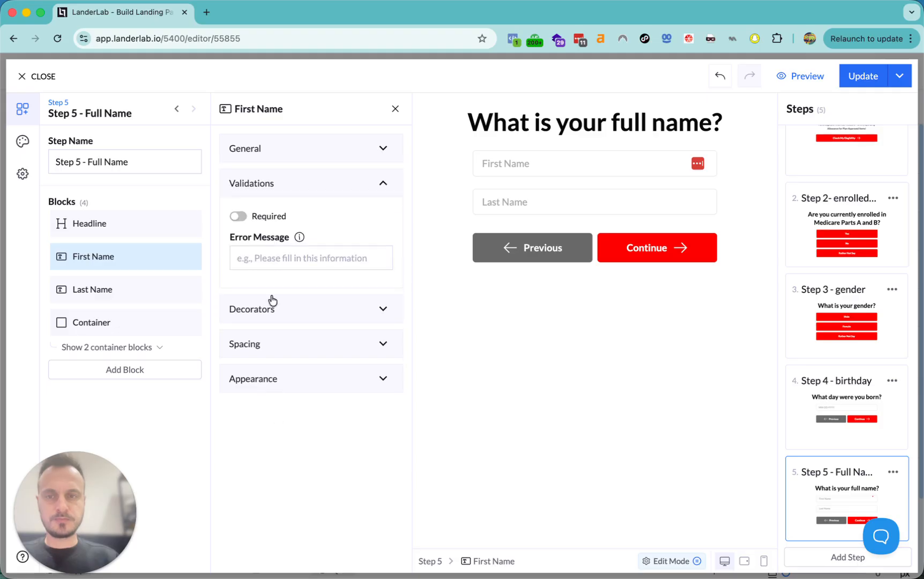
left_click(238, 215)
left_click(116, 293)
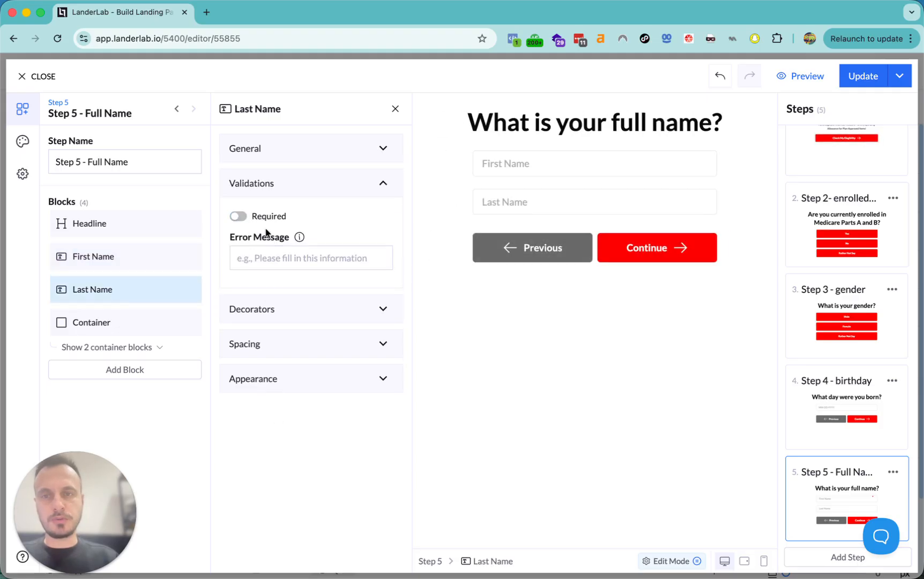
left_click(240, 218)
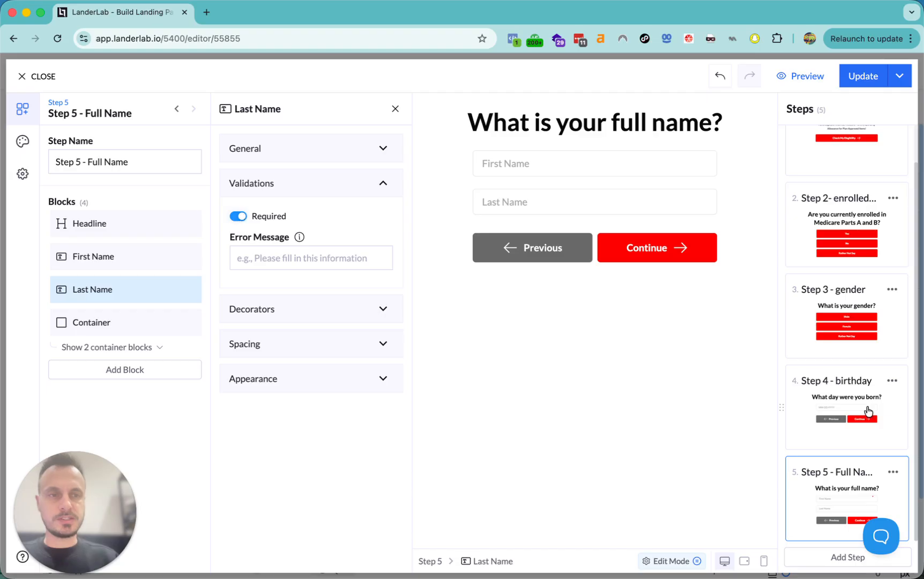
left_click(841, 409)
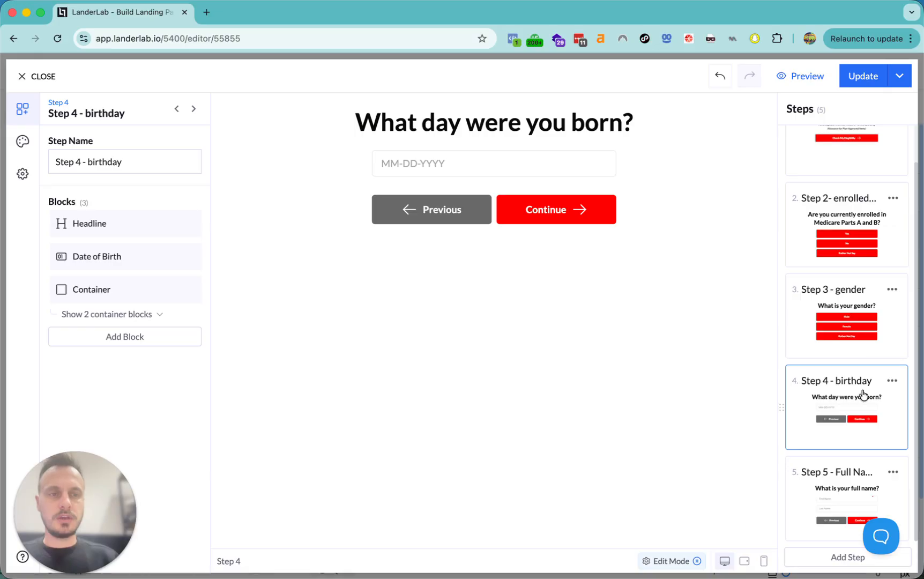
- Make the Date of Birth field required and raise its minimum age from 18 to 65
left_click(83, 252)
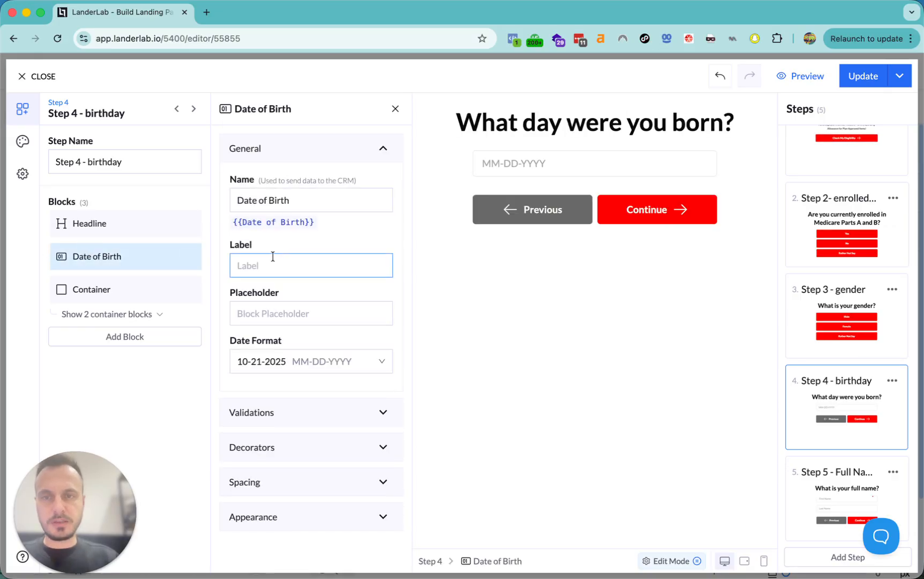
left_click(294, 419)
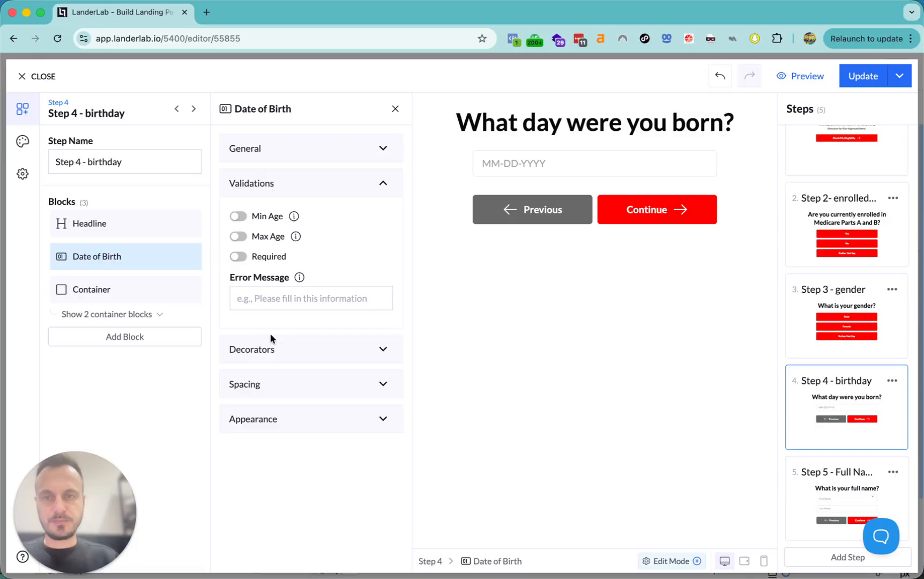
left_click(238, 257)
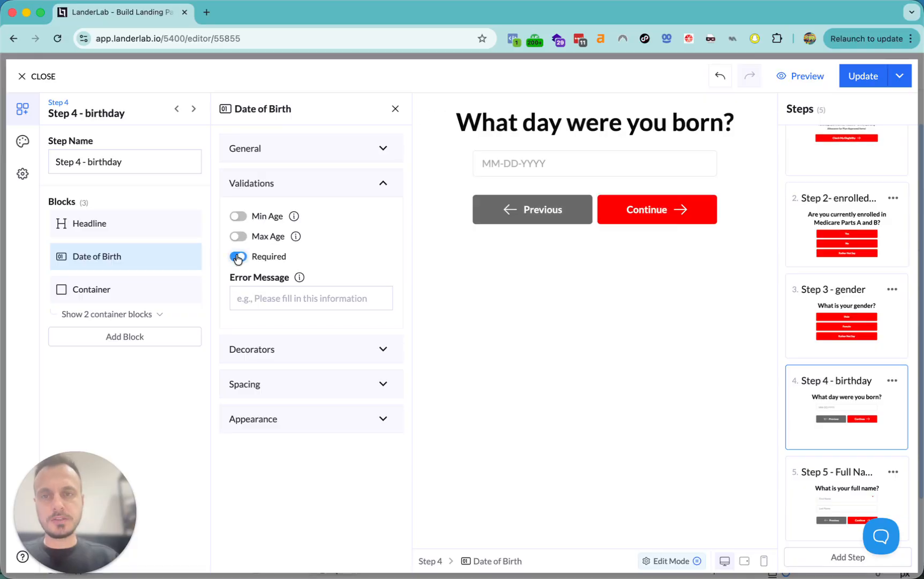
left_click(238, 216)
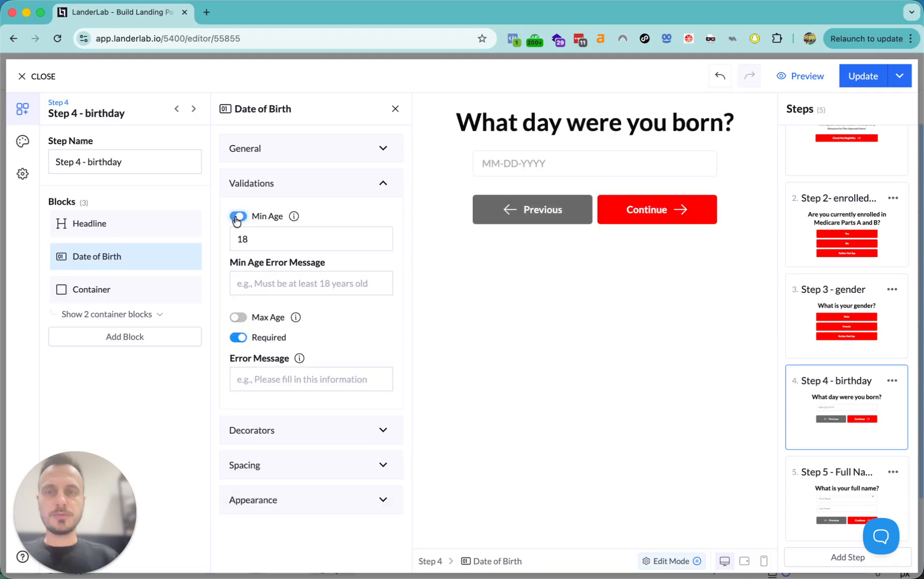
left_click(270, 237)
double_click(269, 236)
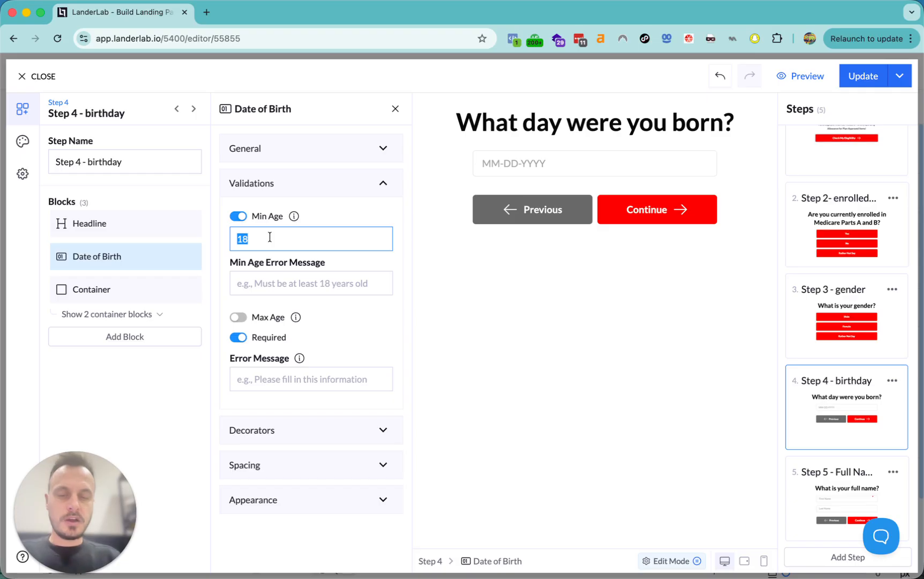
type("65")
left_click(196, 392)
left_click(259, 234)
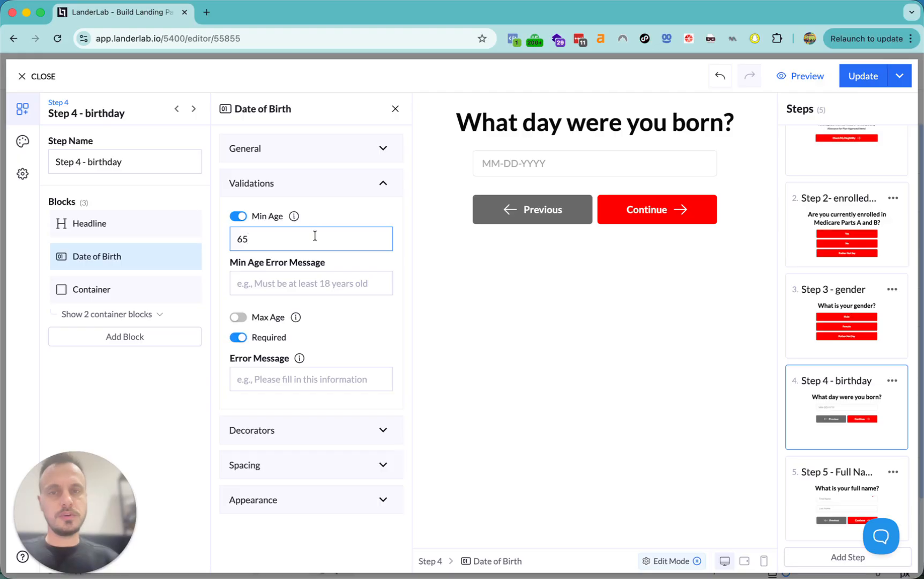
left_click(243, 263)
left_click_drag(231, 262, 320, 266)
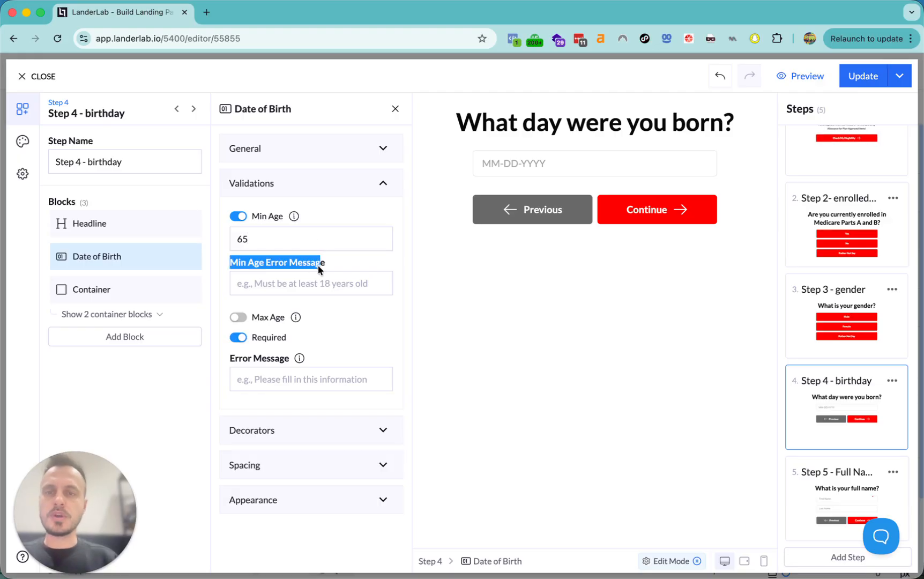
left_click(344, 262)
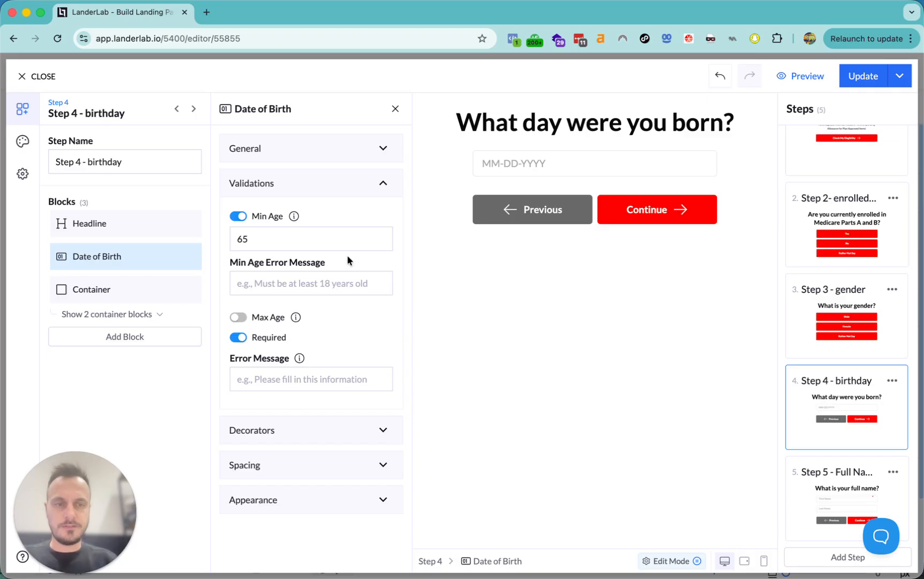
left_click(829, 474)
- Duplicate the Full Name step and rename the copy 'Step 6 - Zip Code'
left_click(892, 473)
left_click(849, 497)
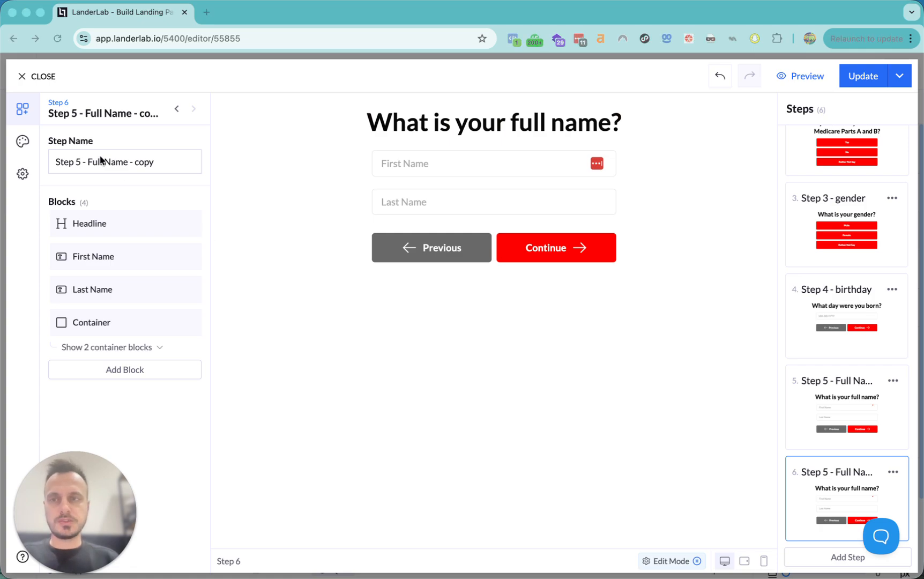
double_click(77, 161)
type("6")
left_click_drag(87, 161, 203, 161)
type("Zip Code")
- Change the copy's headline to 'What zip code do you live in?'
left_click(132, 225)
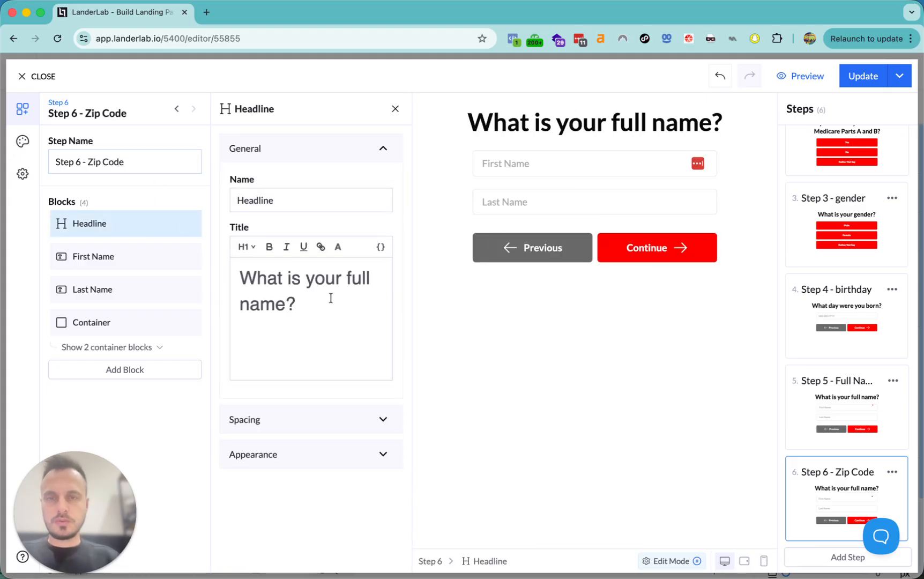
triple_click(319, 302)
type("What")
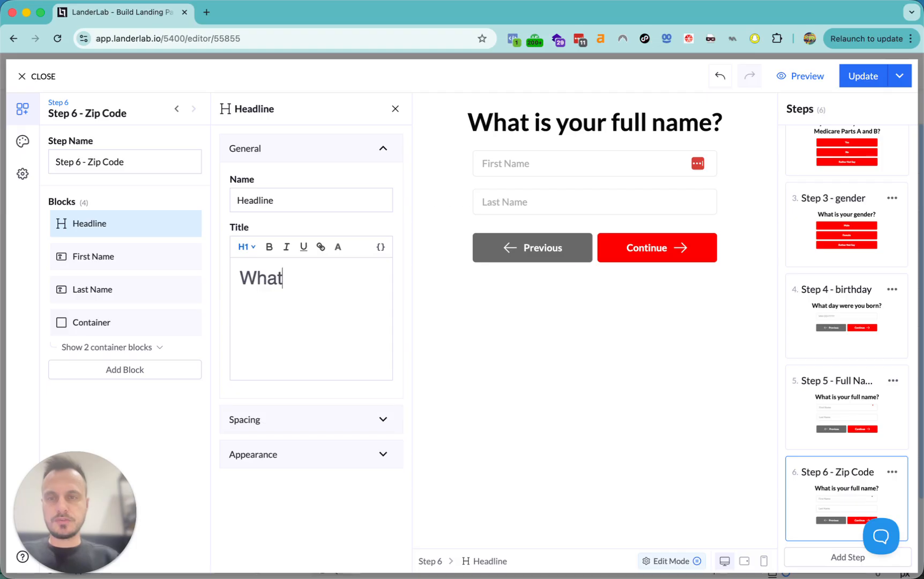
type(" zi")
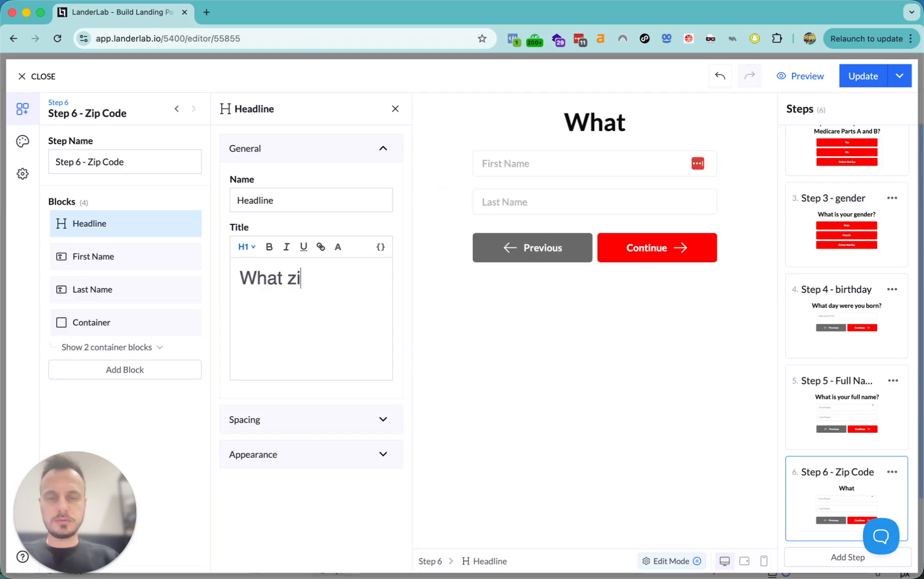
type("p d")
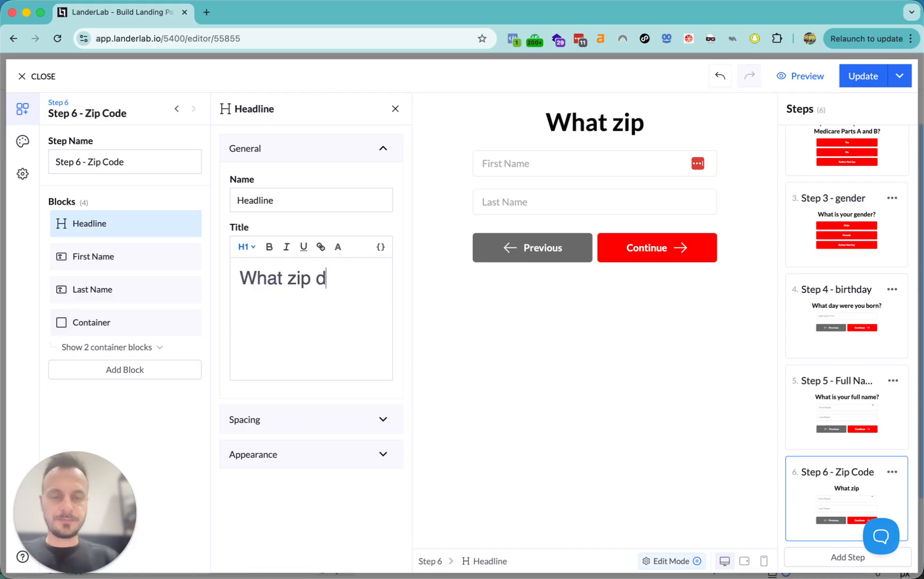
key("BackSpace")
type("code do")
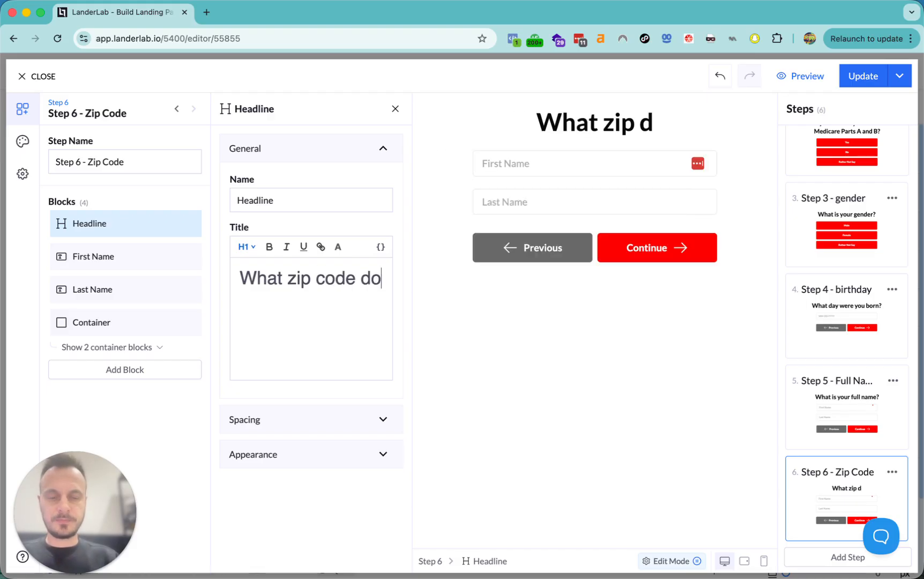
type(" you live in?")
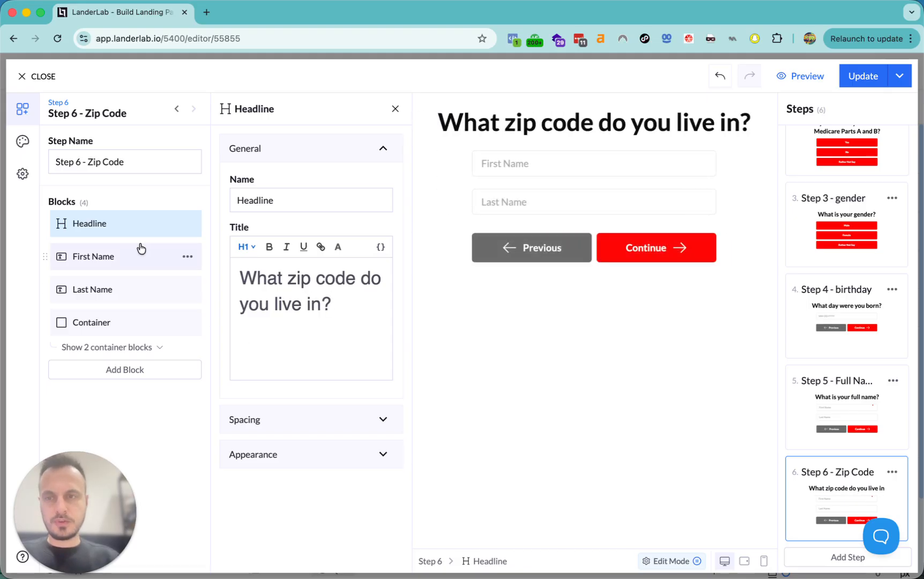
left_click(188, 256)
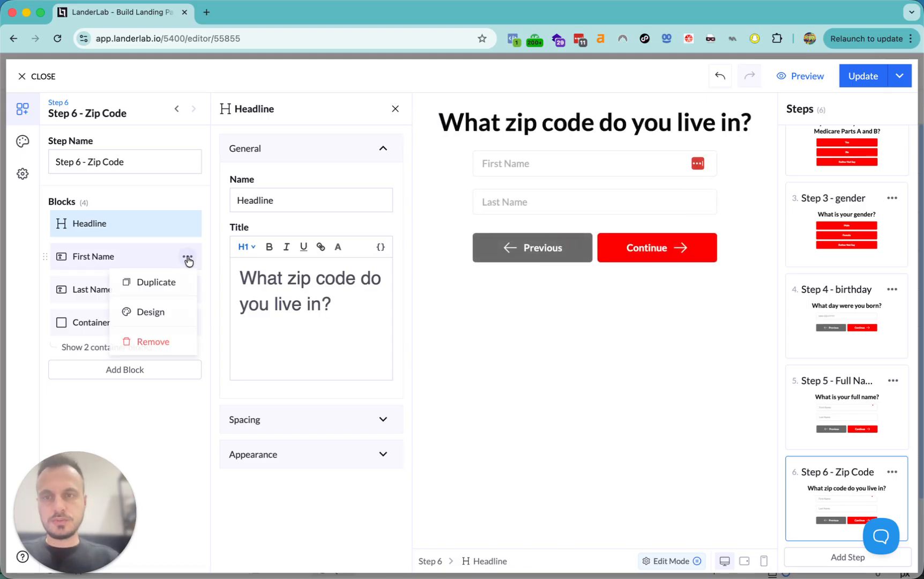
- Remove the First Name and Last Name fields from the Zip Code step
left_click(152, 344)
left_click(188, 257)
left_click(161, 345)
- Add a Zip Code field above the buttons and clear its label
left_click(124, 304)
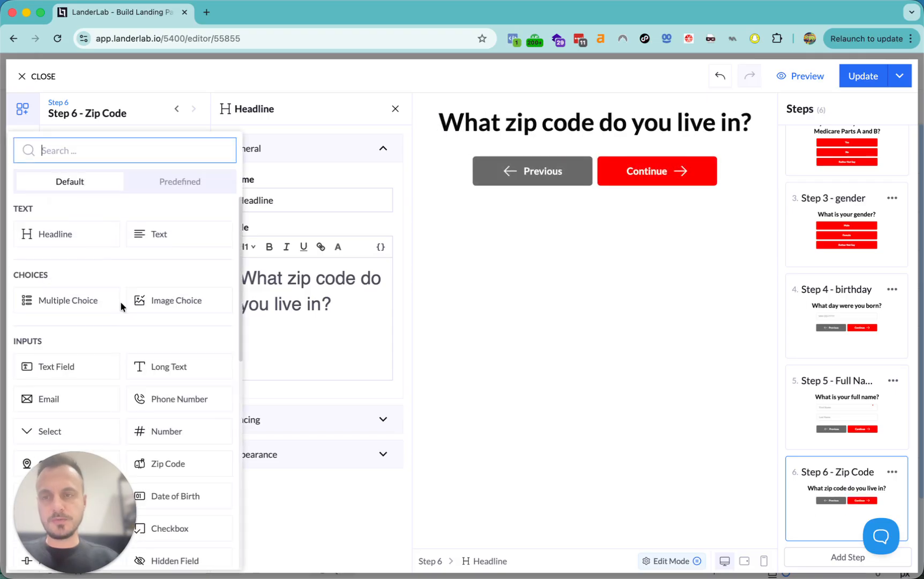
type("zip")
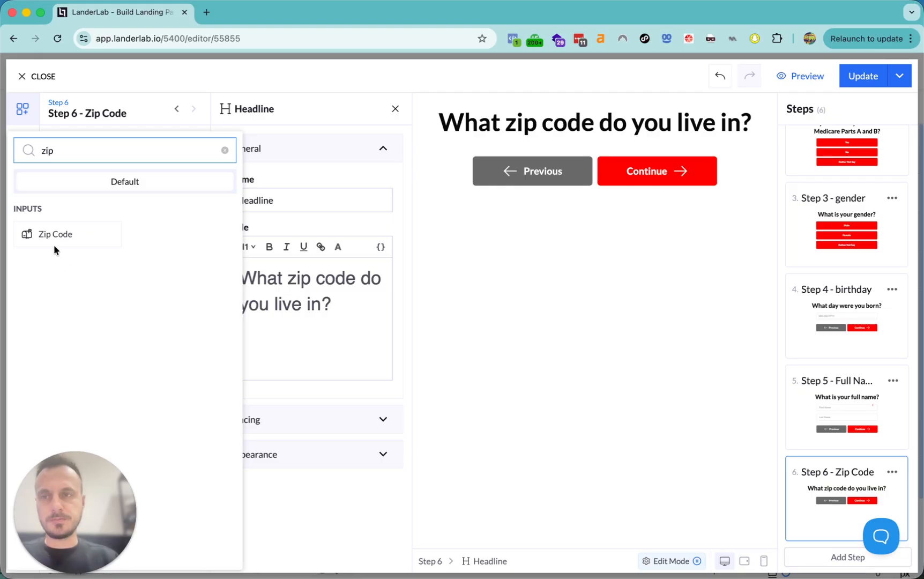
left_click(56, 236)
left_click_drag(46, 306, 45, 258)
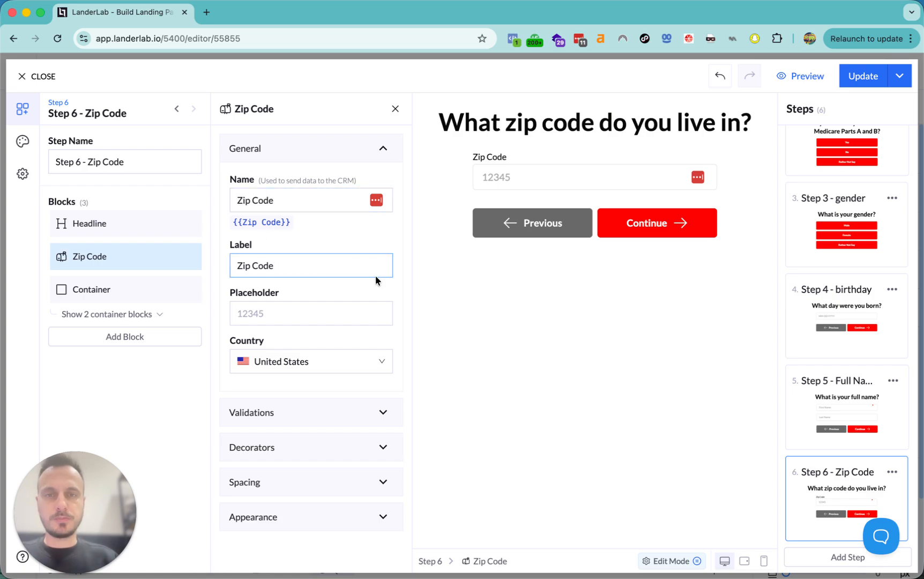
double_click(236, 341)
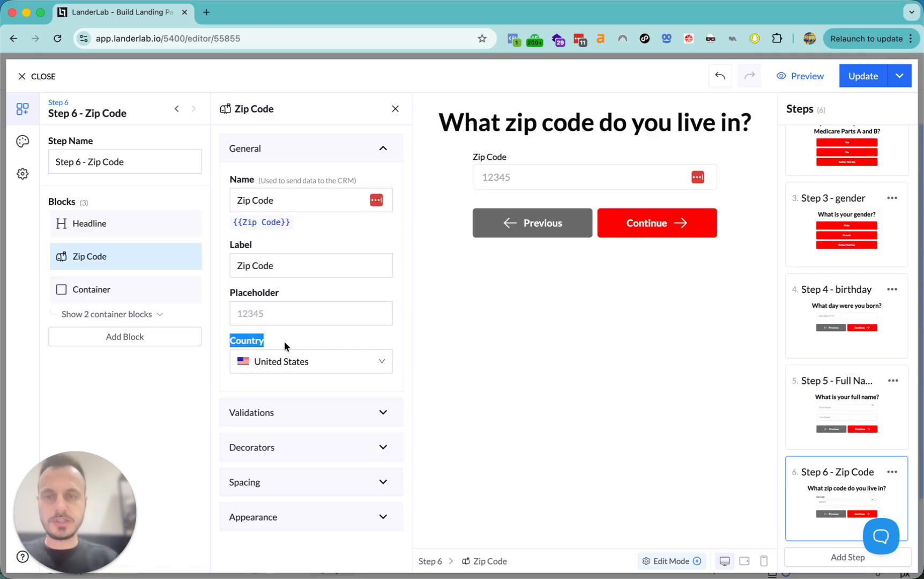
left_click(287, 266)
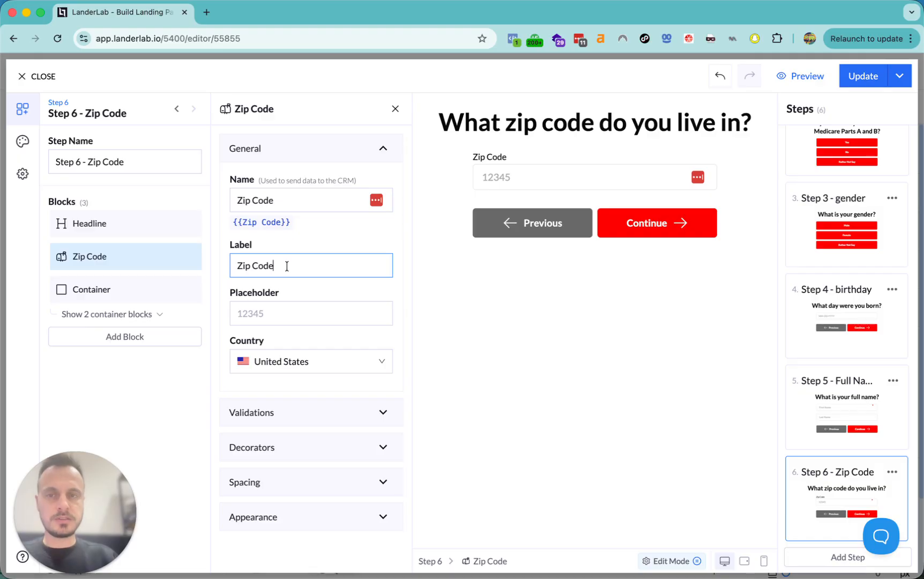
triple_click(286, 267)
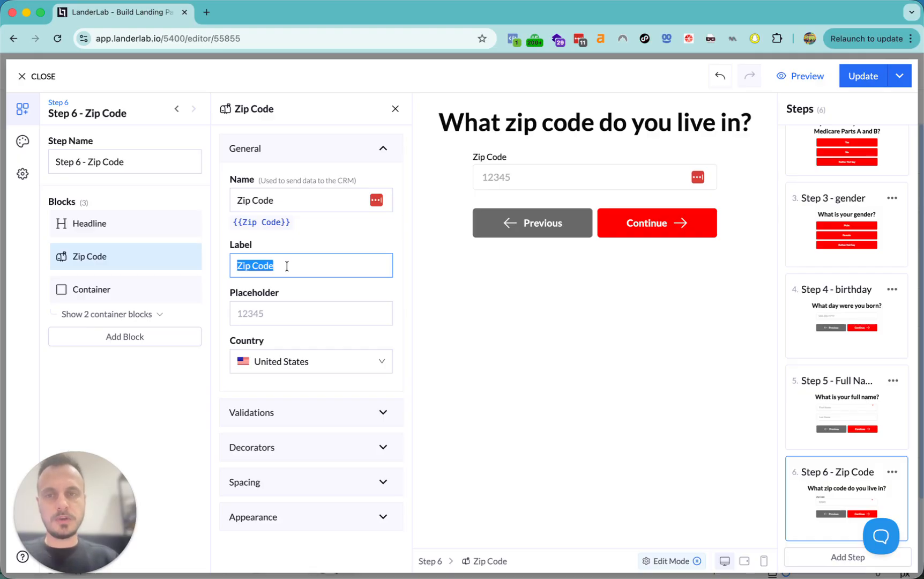
key("BackSpace")
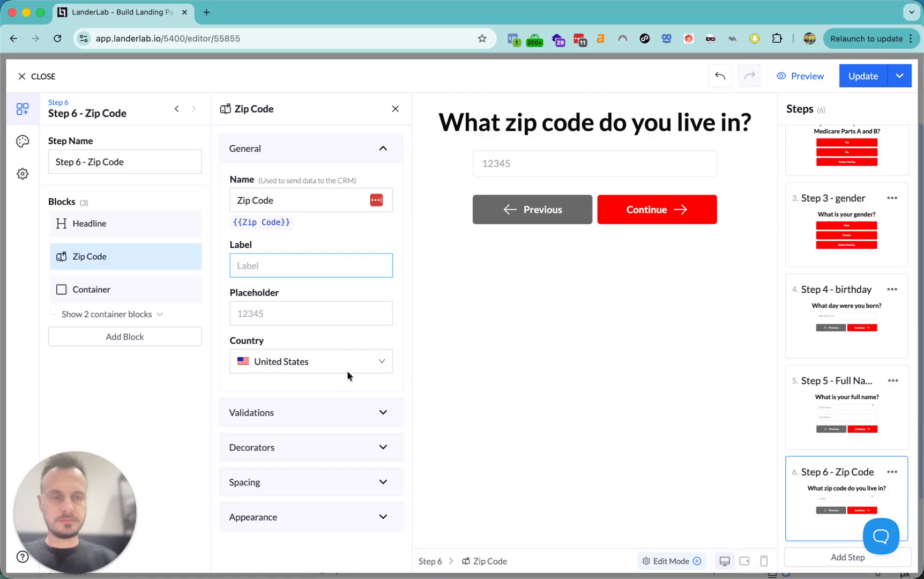
- Duplicate the Zip Code step and rename the copy 'Step 7 - Phone'
left_click(893, 472)
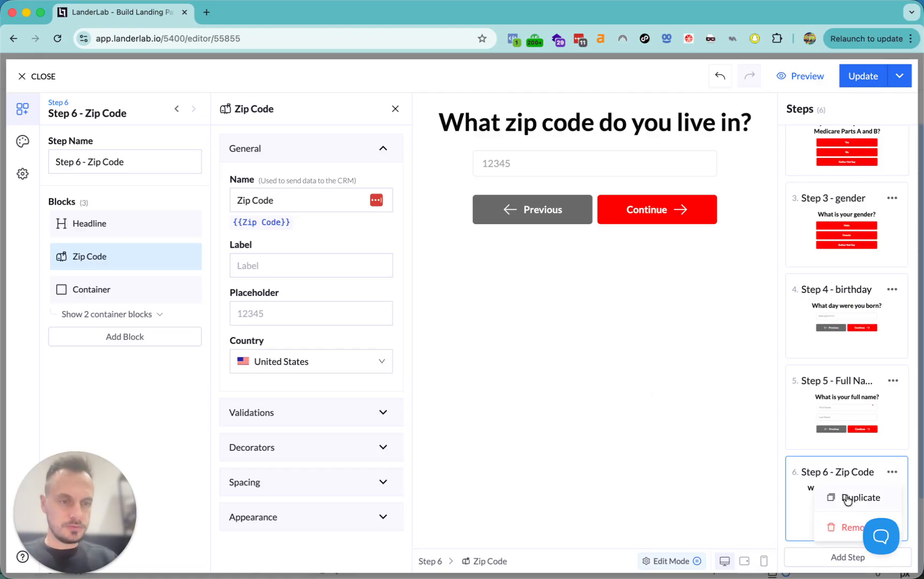
left_click(824, 497)
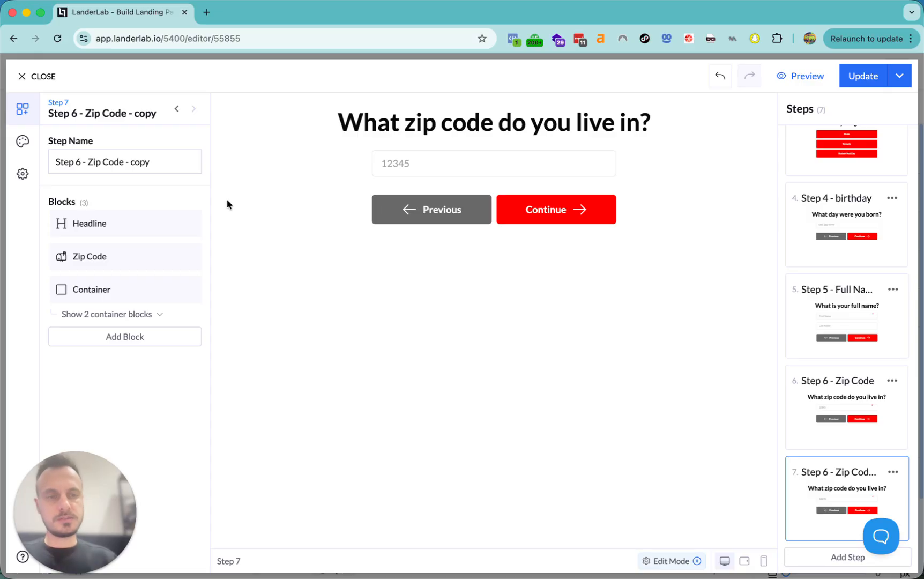
left_click(73, 163)
left_click_drag(75, 163, 175, 178)
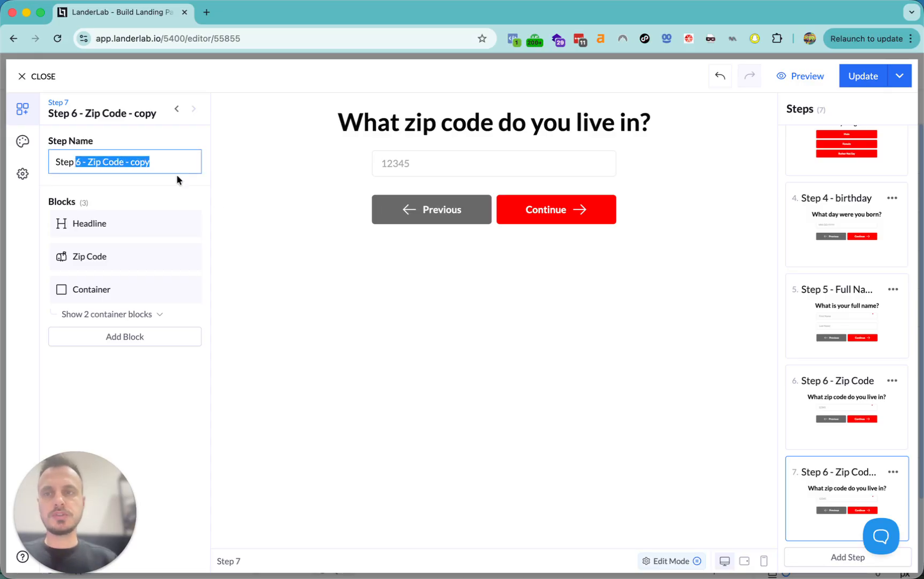
type("7 -")
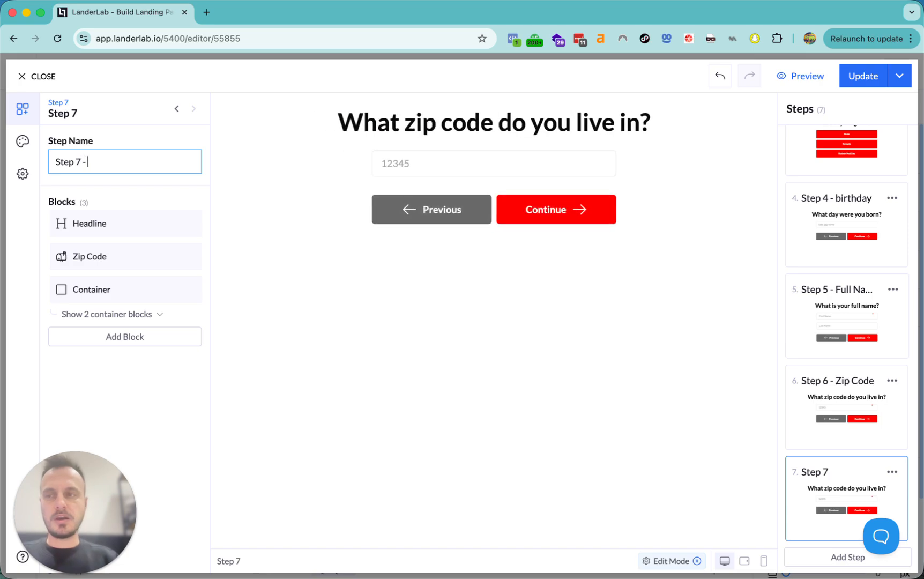
type(" Phone")
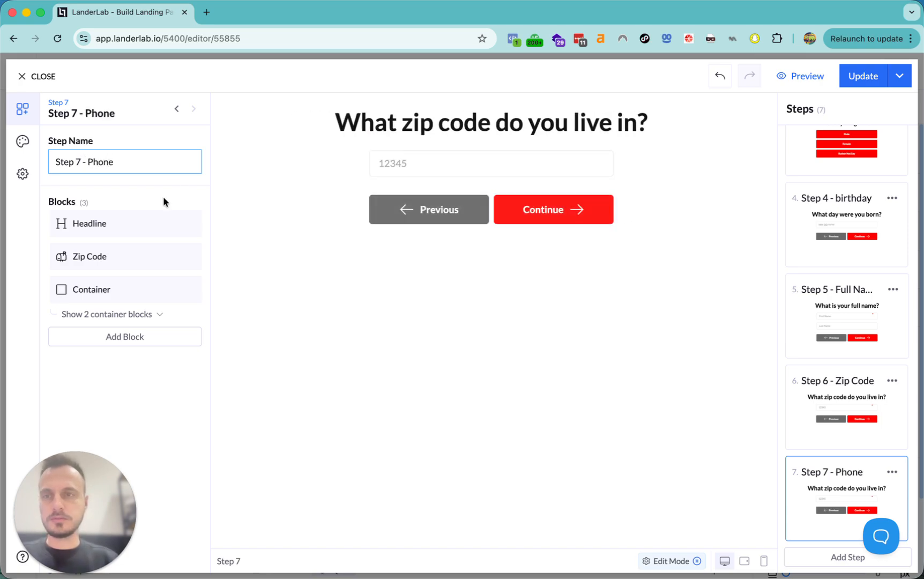
- Paste the phone-contact question into the headline and remove the zip code field
left_click(126, 224)
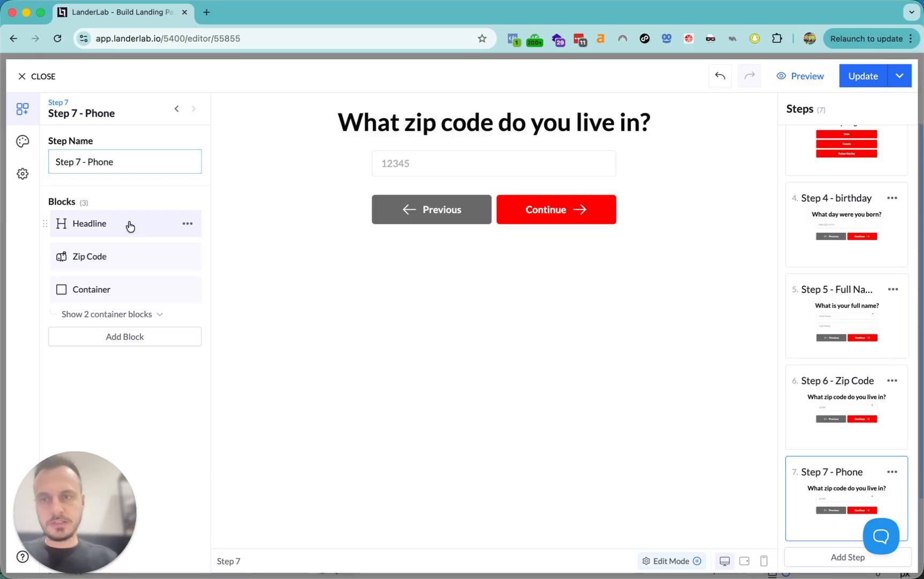
left_click(333, 314)
key("ctrl+a")
type("What phone number can a representative contact you on?")
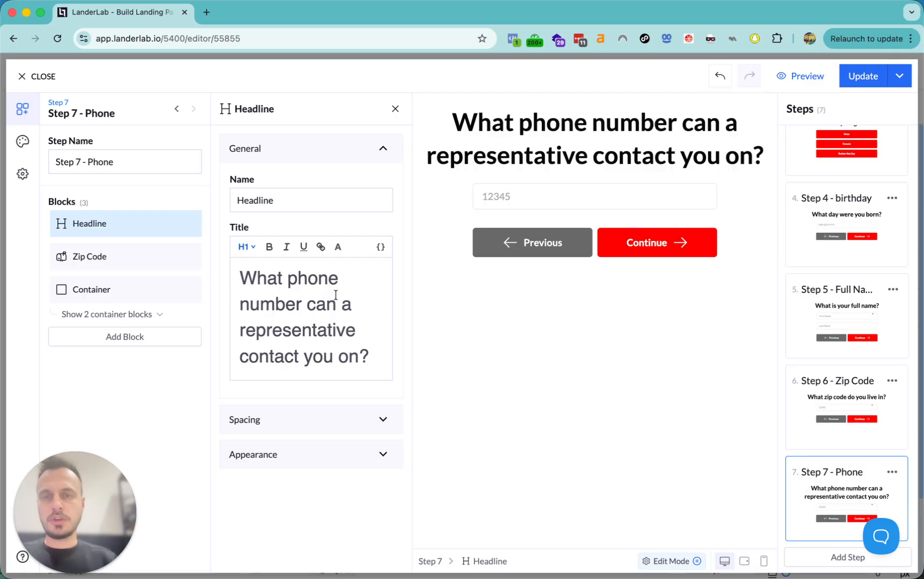
left_click(188, 258)
left_click(137, 339)
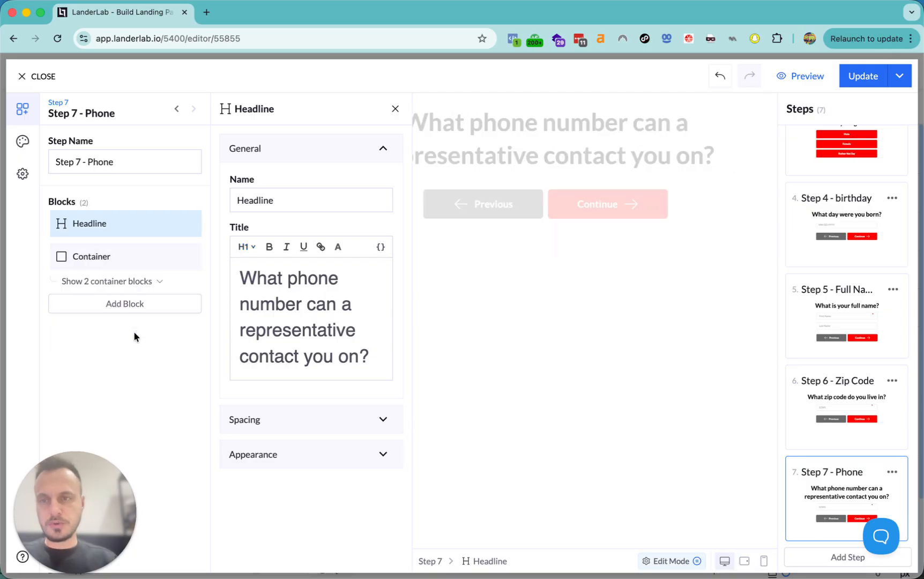
- Add an unlabelled Phone Number field above the Previous and Continue buttons
left_click(115, 305)
type("phone")
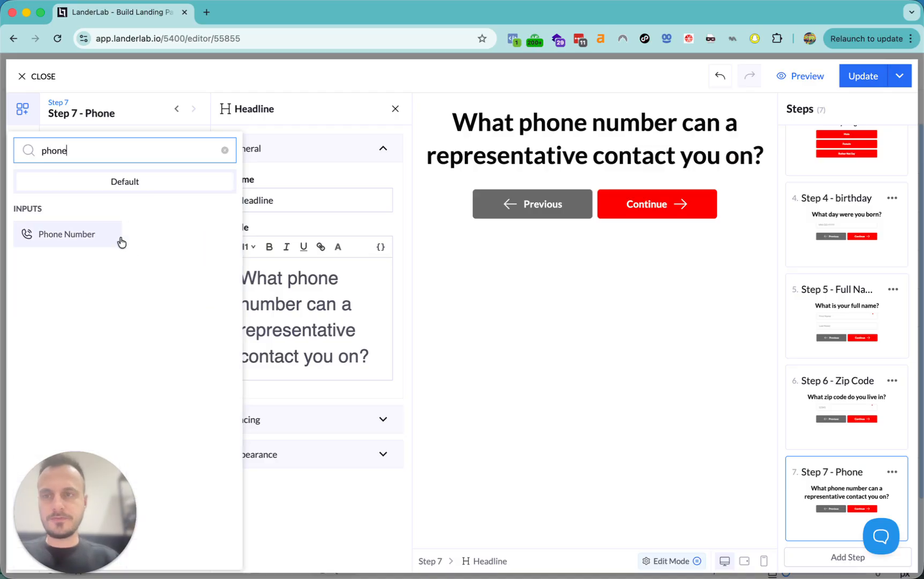
left_click(79, 234)
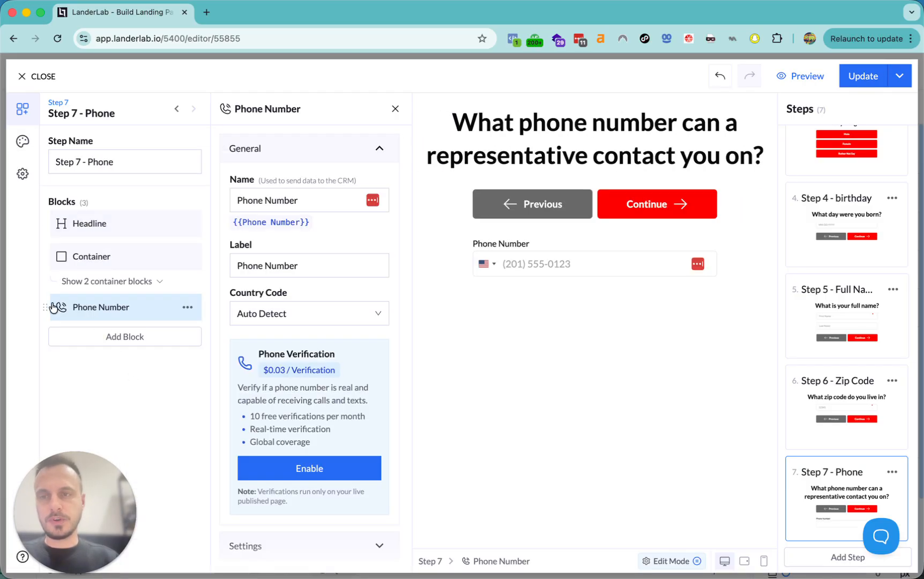
left_click_drag(45, 304, 46, 258)
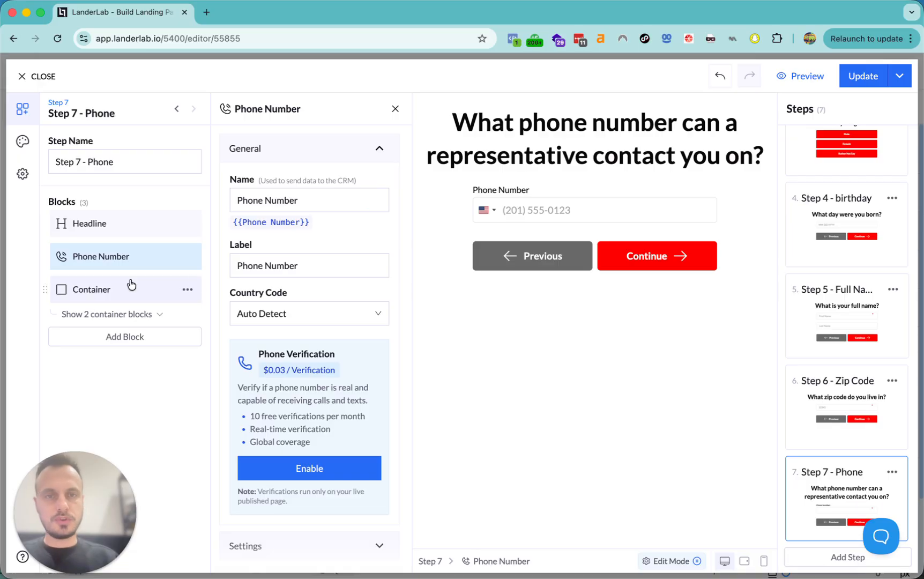
left_click(300, 266)
triple_click(319, 263)
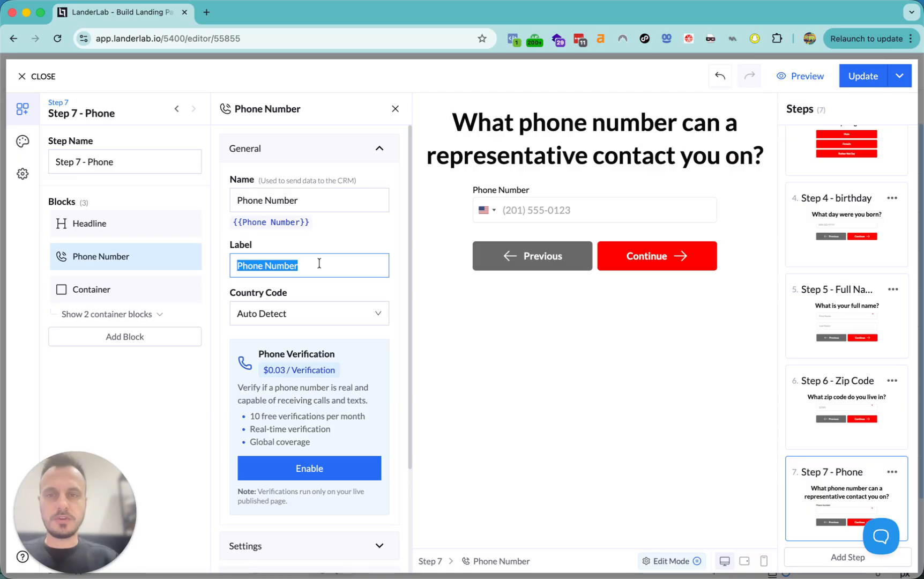
key("BackSpace")
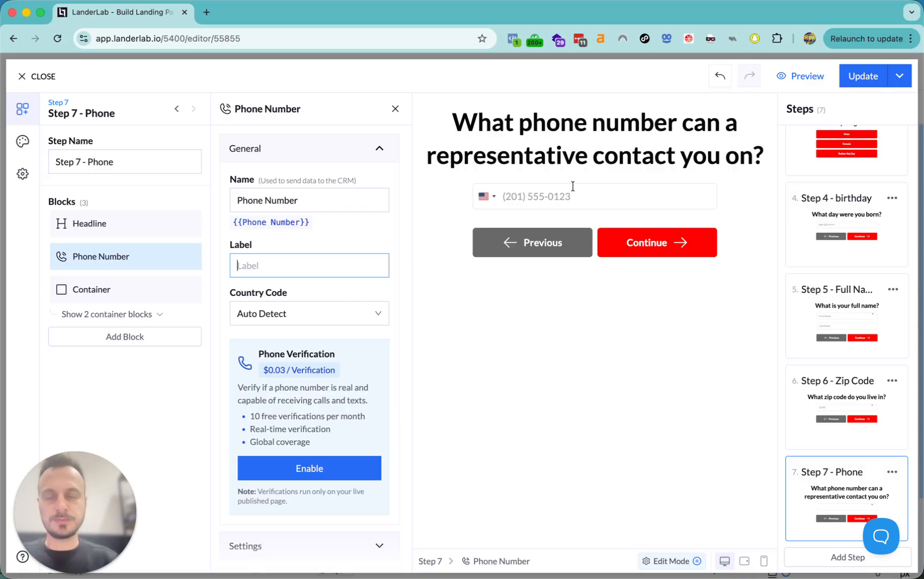
left_click(114, 315)
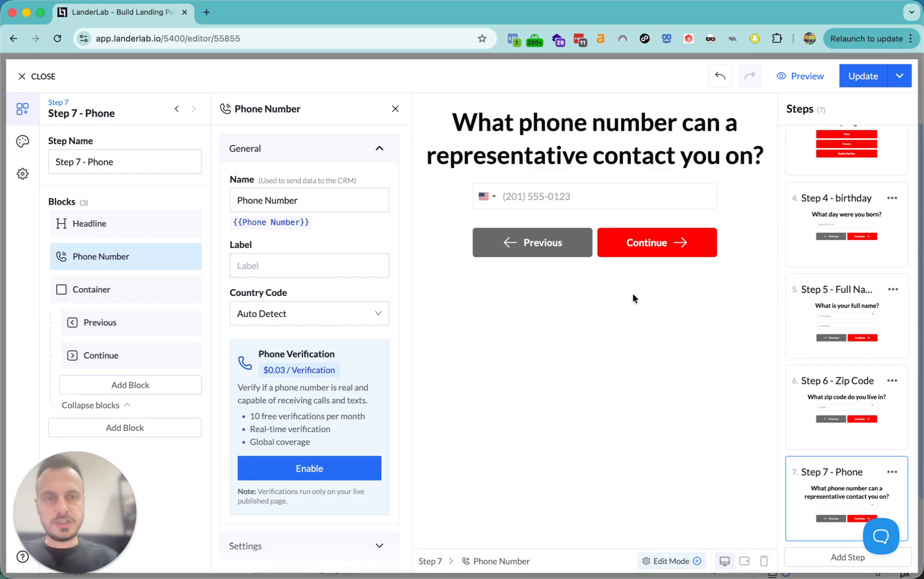
left_click(121, 355)
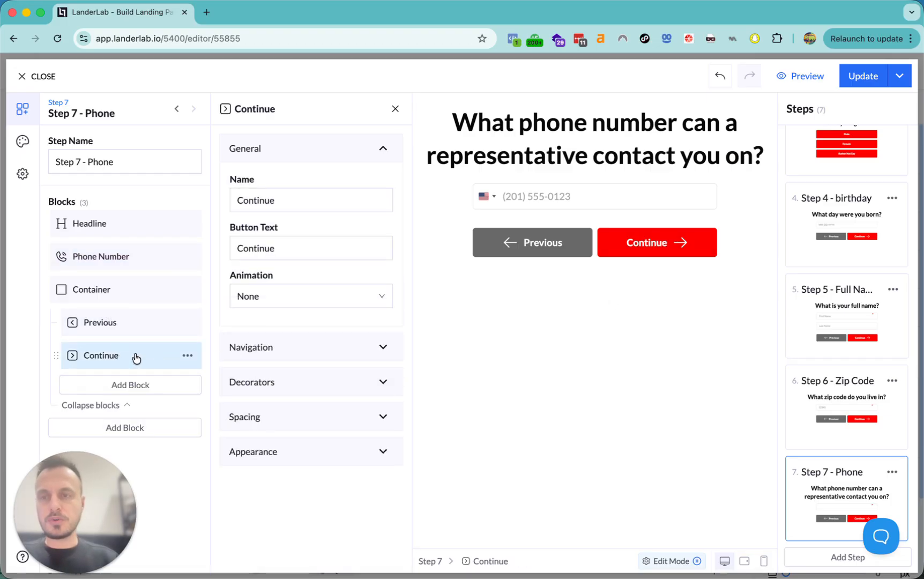
- Replace the Continue button with a Submit button whose text is centred
left_click(188, 356)
left_click(157, 439)
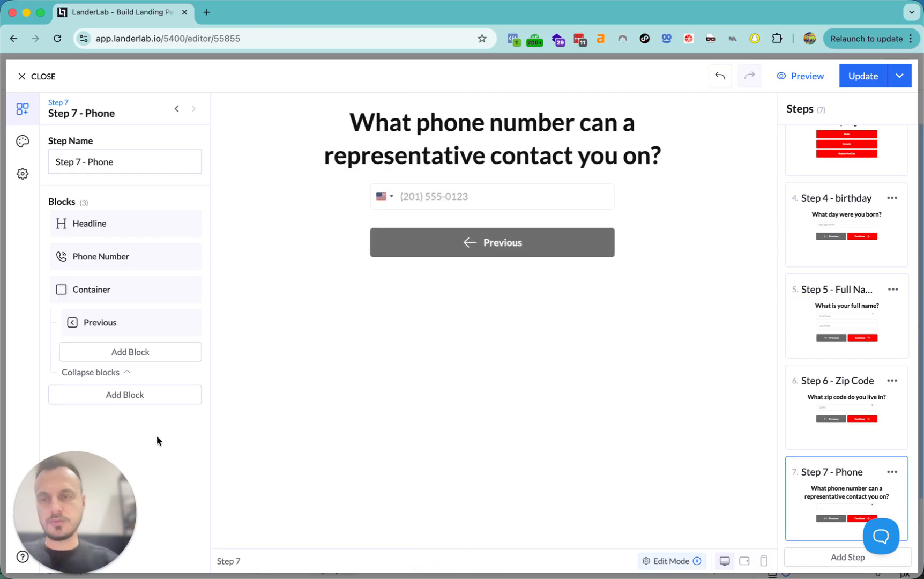
left_click(129, 351)
type("sub")
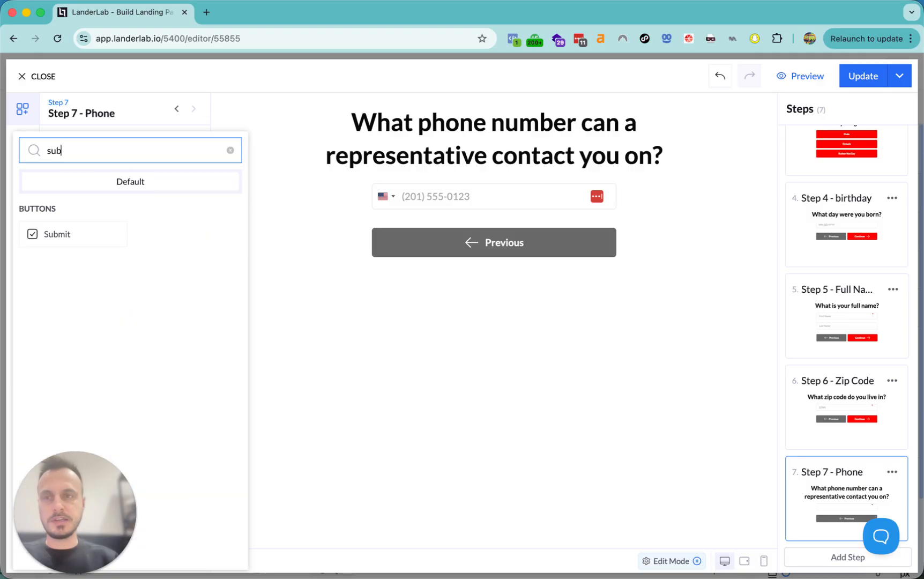
left_click(47, 236)
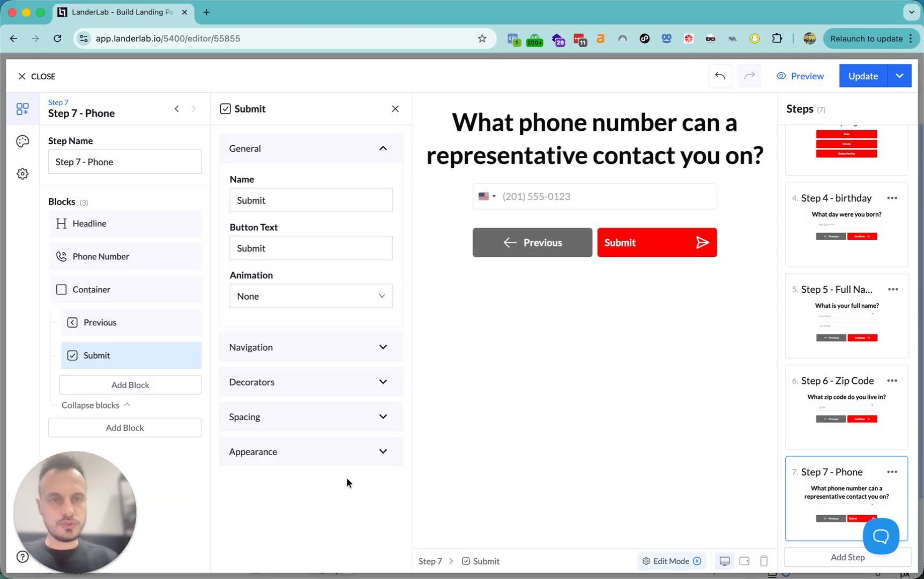
left_click(318, 456)
left_click(307, 391)
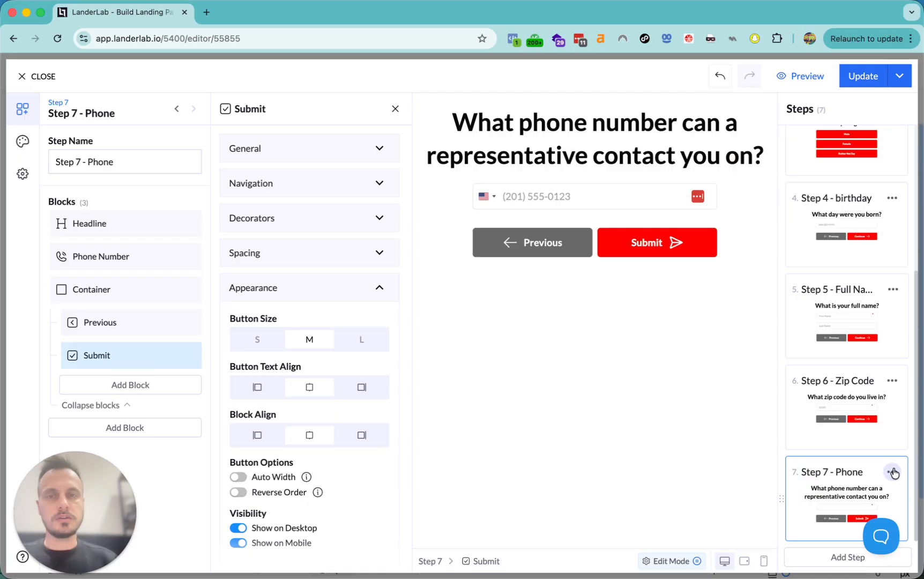
- Test Submit in the preview and set its after-submit action to Next Step
left_click(647, 241)
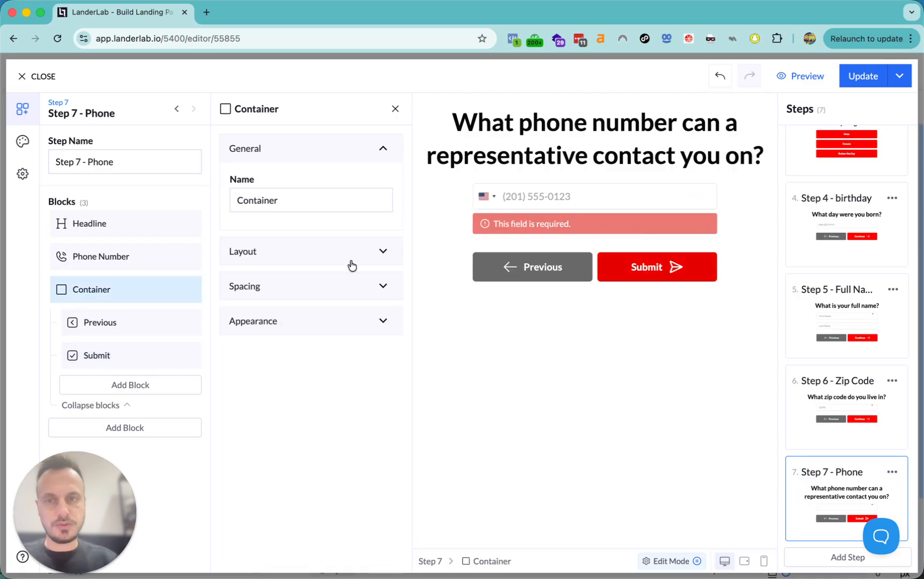
left_click(108, 359)
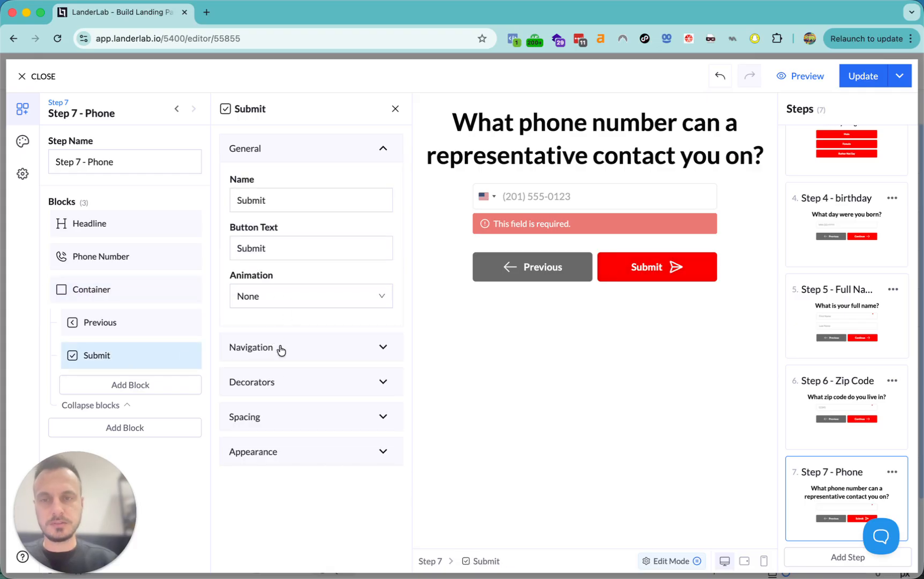
left_click(281, 348)
left_click(280, 285)
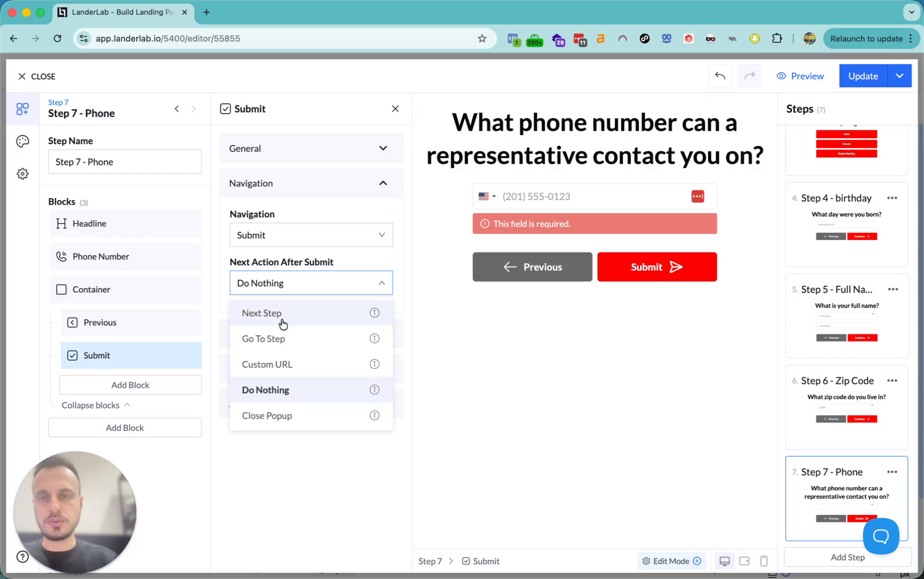
left_click(281, 320)
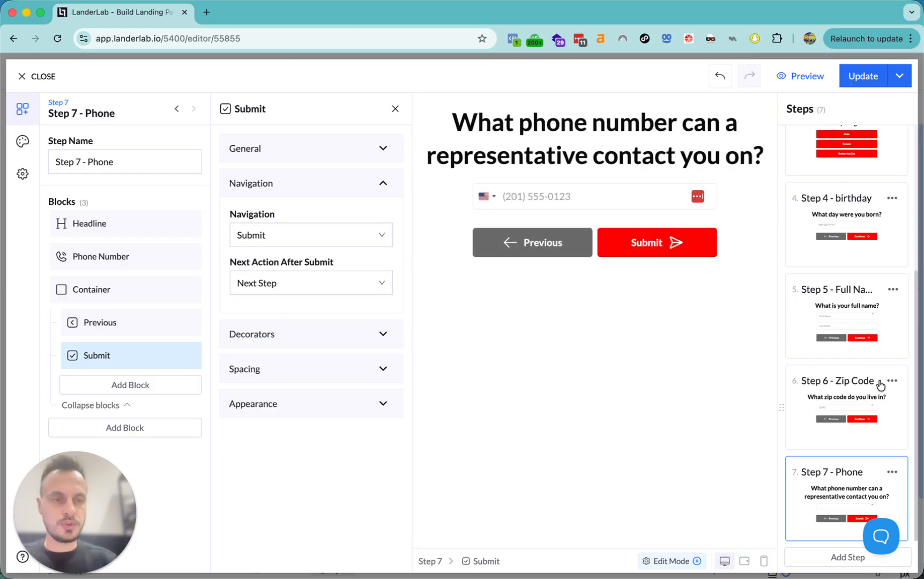
left_click(892, 472)
- Duplicate the phone step and rename the copy 'Step 8 - Loader'
left_click(834, 493)
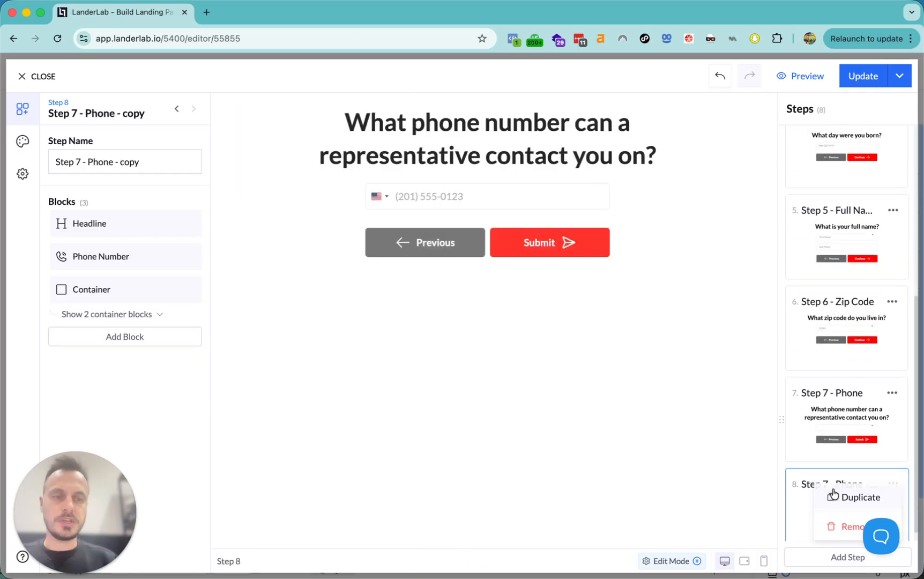
left_click(134, 161)
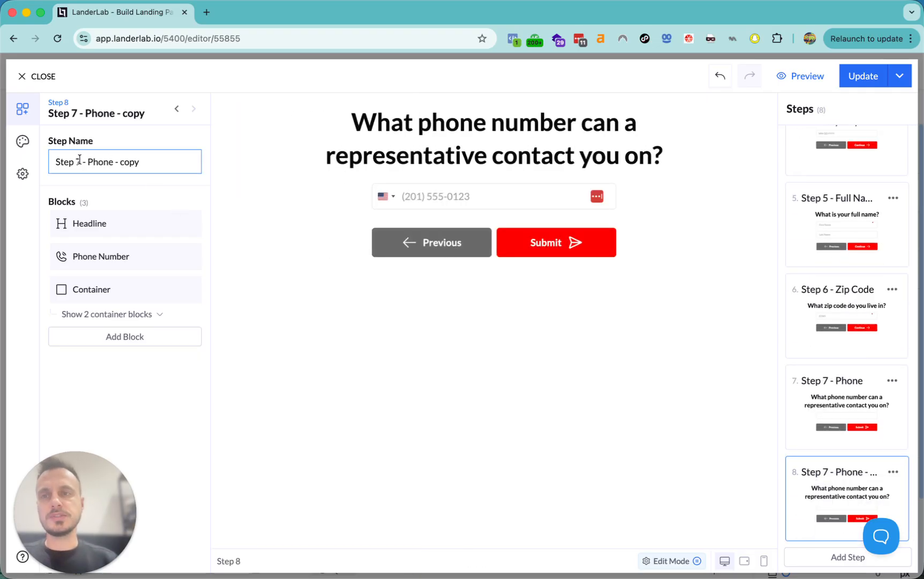
left_click_drag(76, 162, 271, 173)
type("8 - Loader")
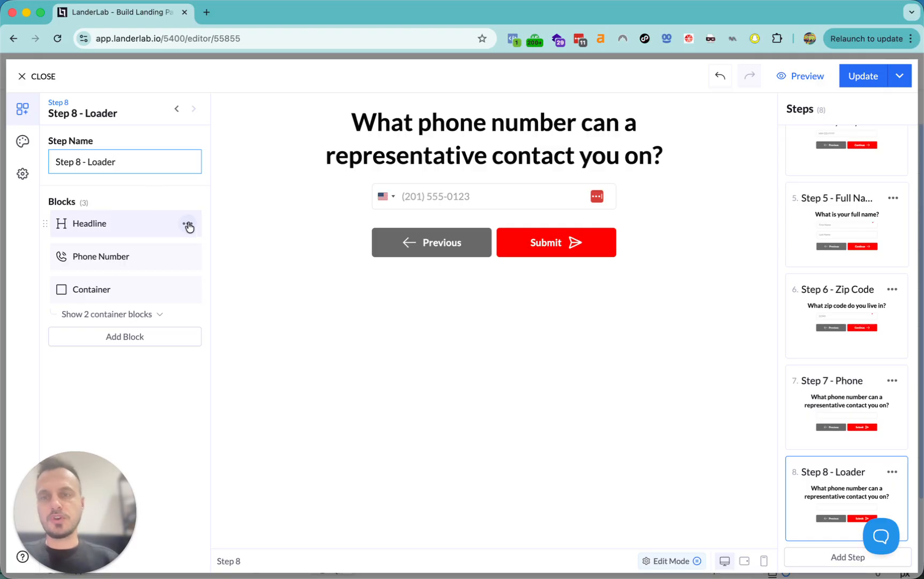
- Remove the headline, phone field and button container from Step 8
left_click(188, 225)
left_click(156, 318)
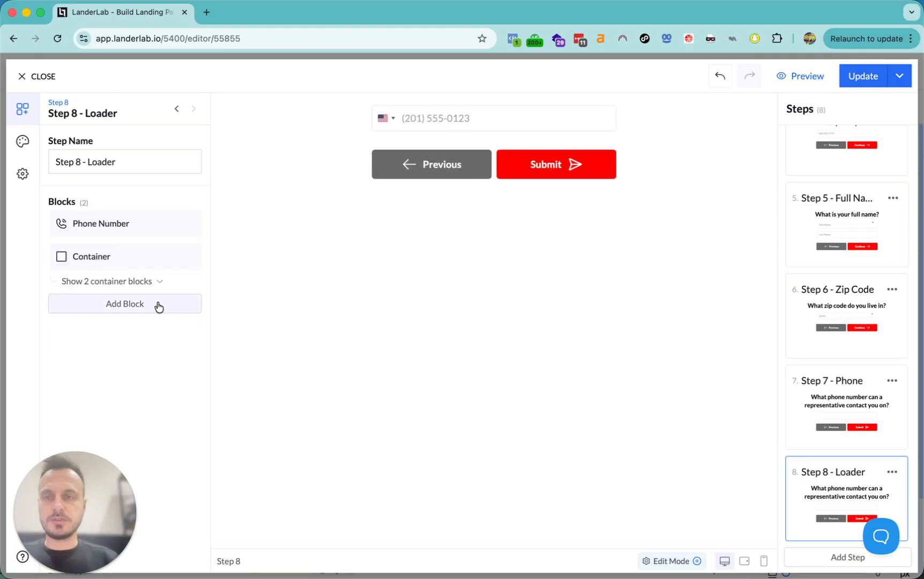
left_click(188, 224)
left_click(170, 311)
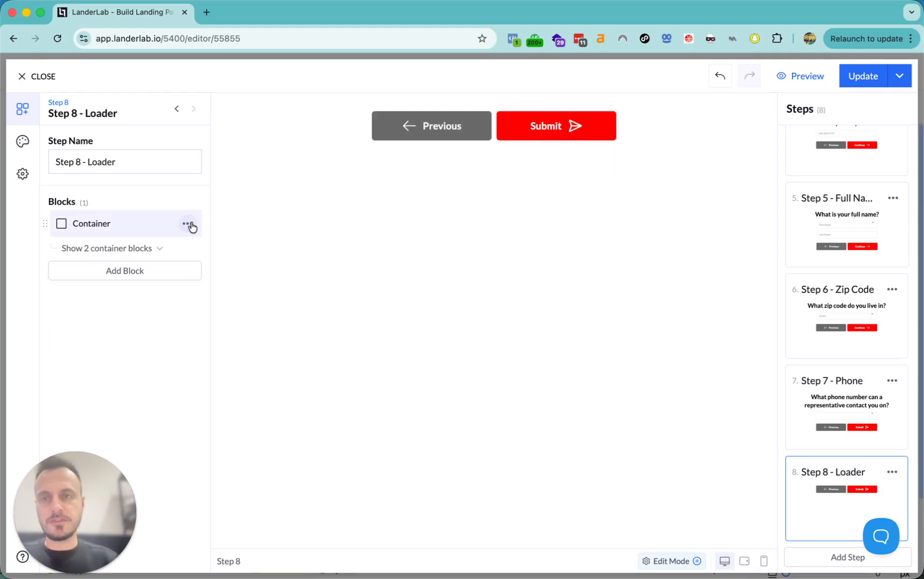
left_click(188, 224)
left_click(160, 312)
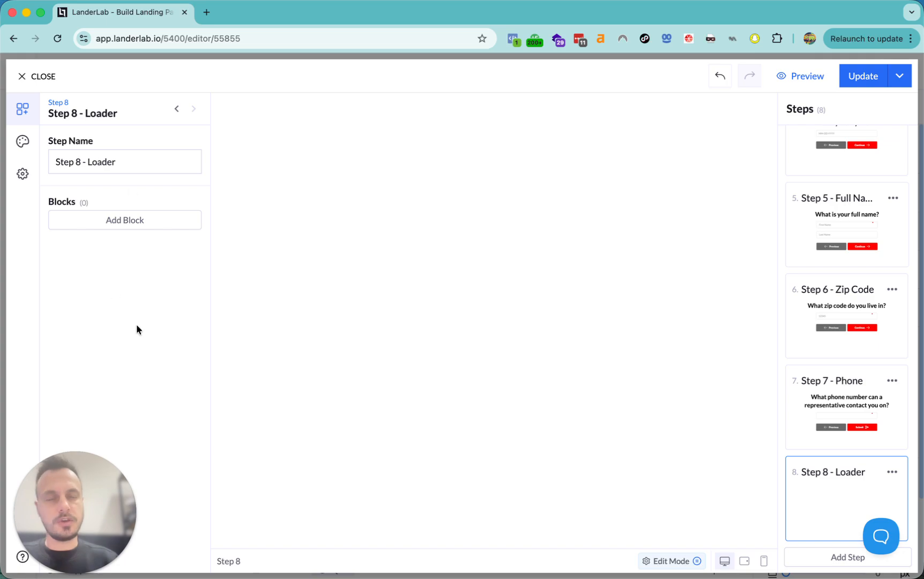
left_click(121, 221)
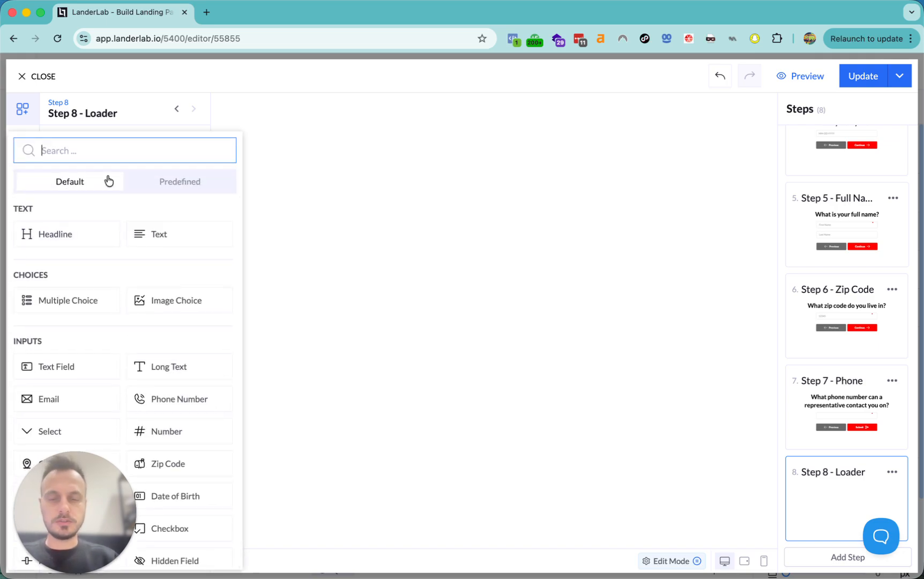
- Add a List Loader and delete its Analytics and tracking item, leaving three items
type("load")
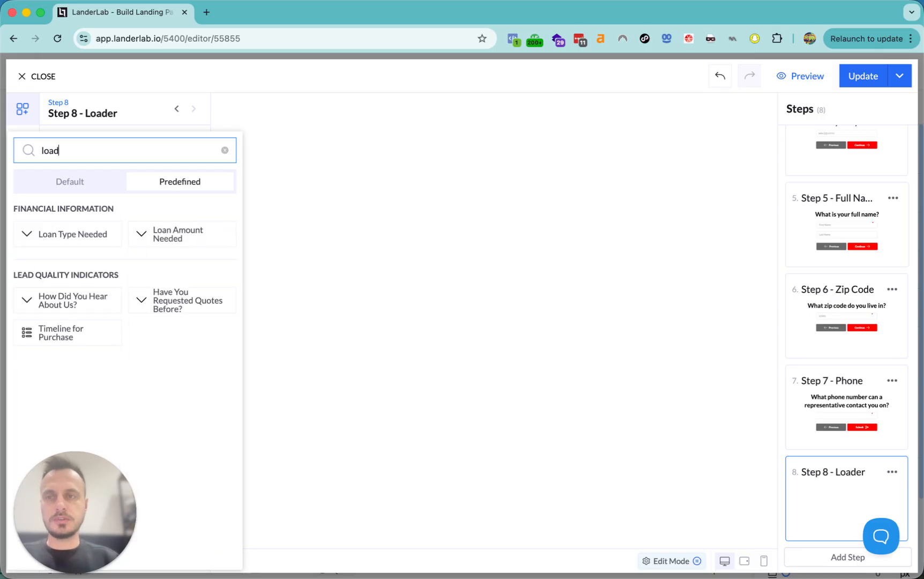
left_click(97, 182)
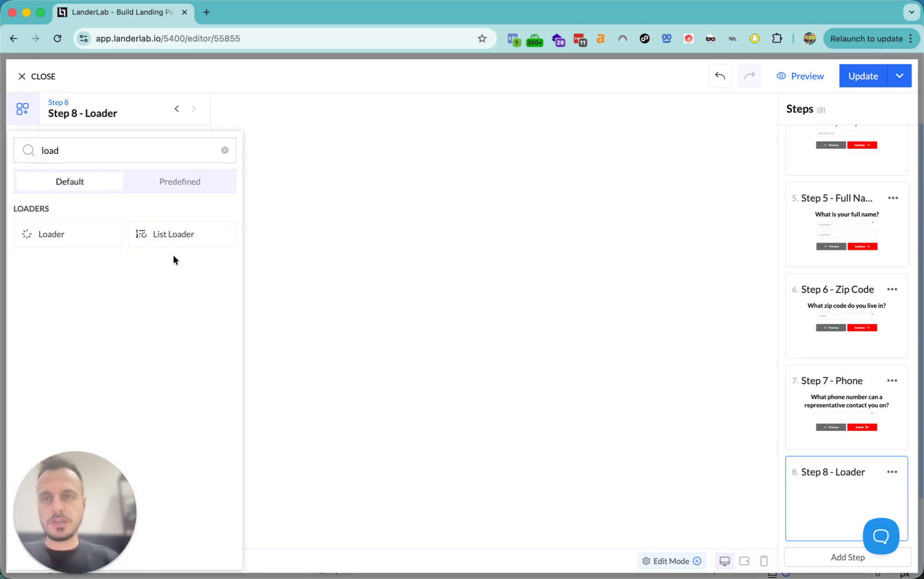
left_click(173, 239)
scroll(328, 308, "down", 5)
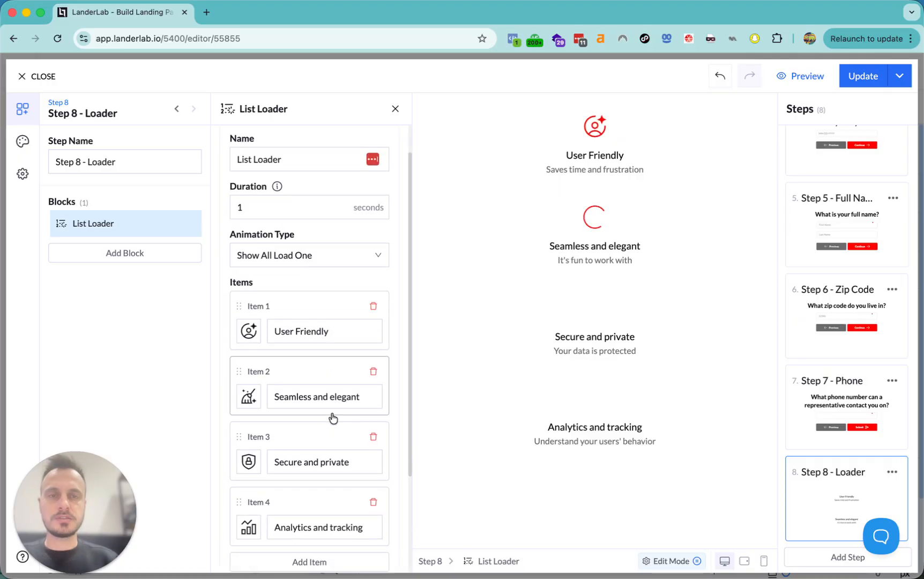
left_click(373, 372)
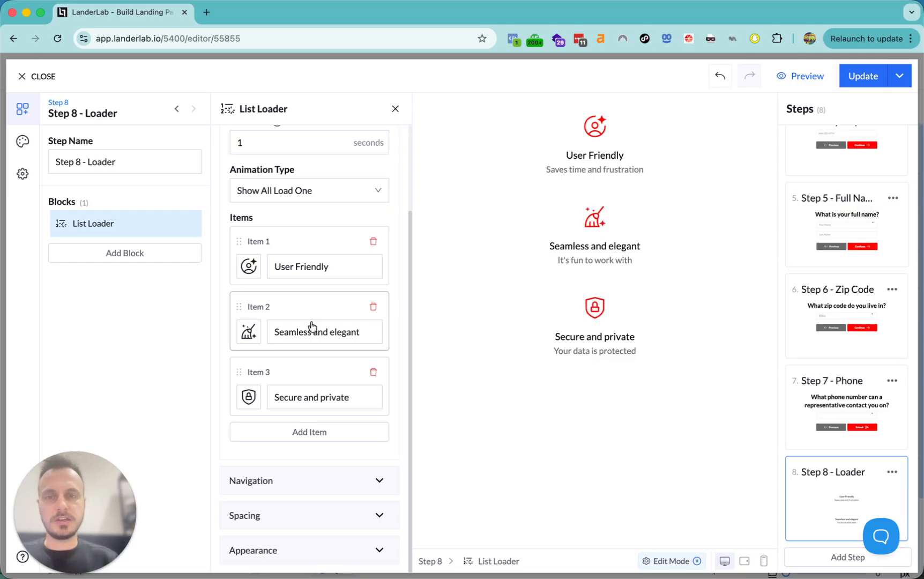
scroll(312, 326, "up", 1)
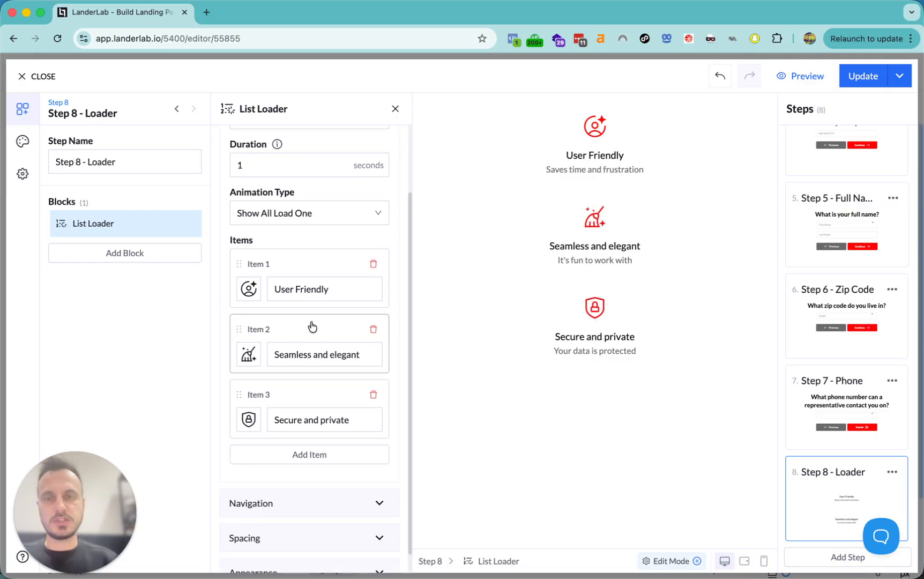
left_click(296, 273)
- Use the Show One Load One animation and retitle the first item 'Reviewing Your details'
left_click(315, 216)
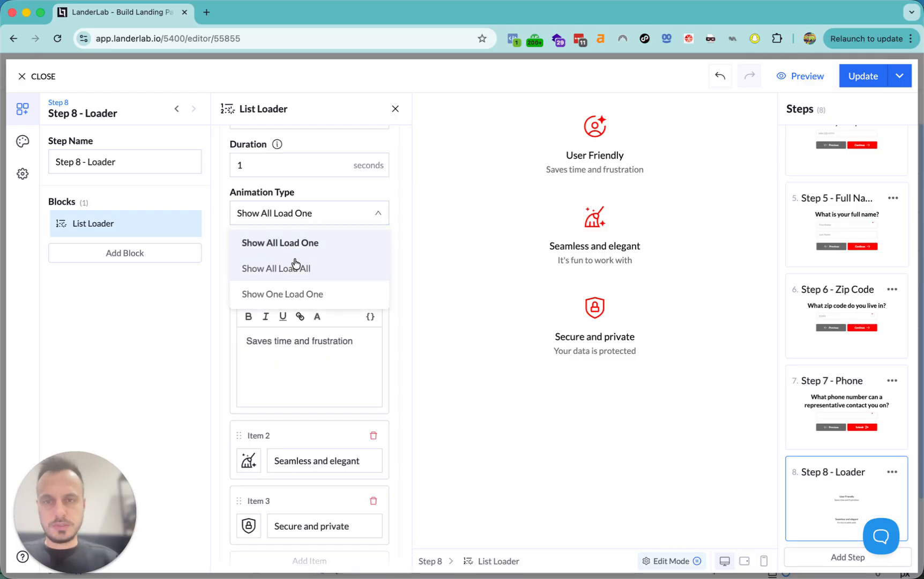
left_click(301, 295)
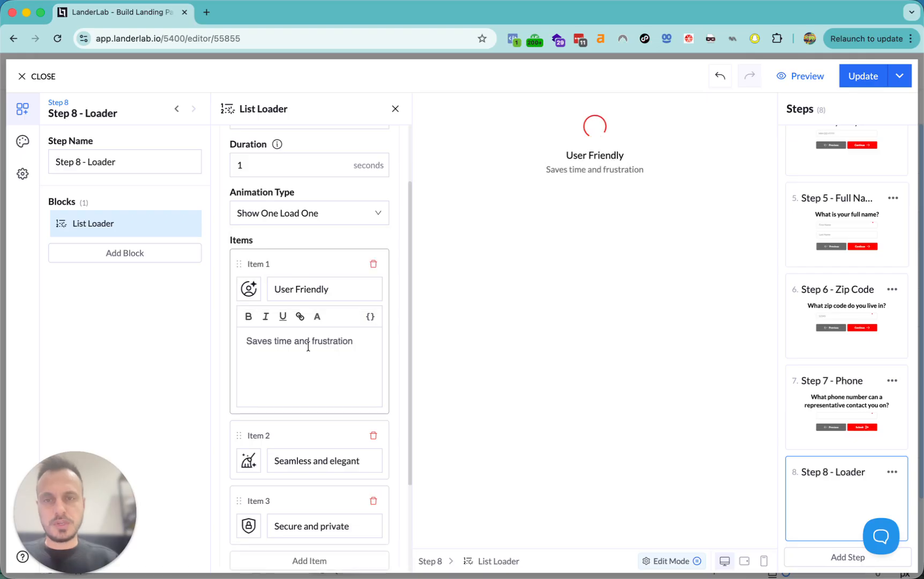
left_click(330, 290)
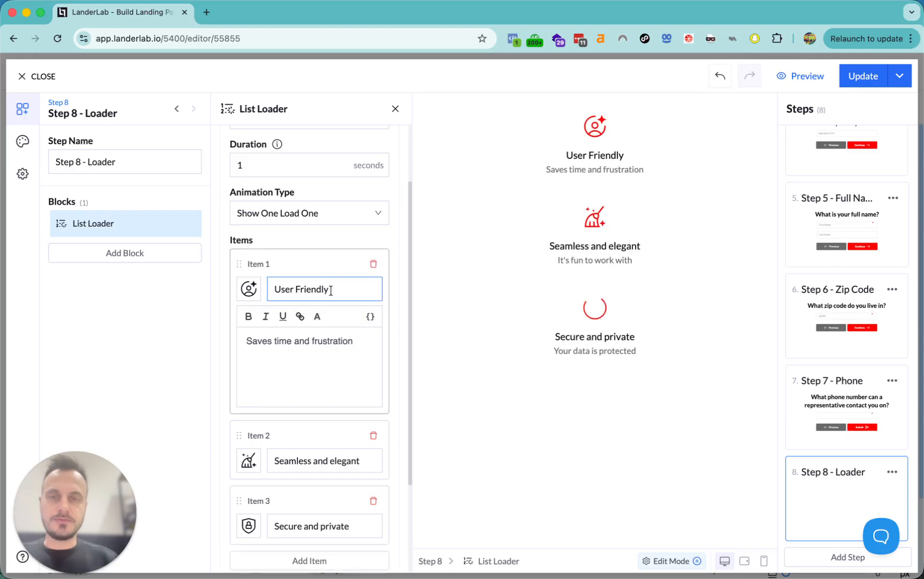
key("super+a")
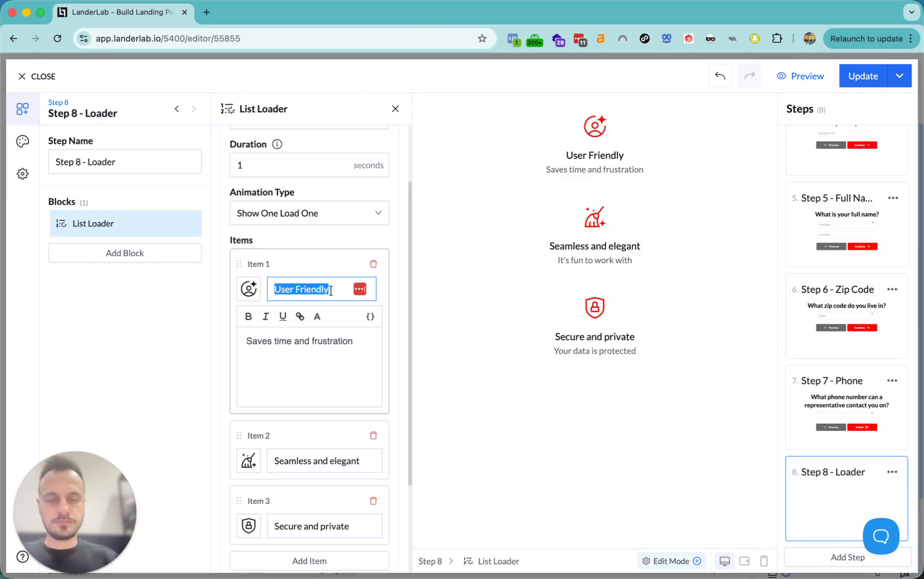
type("Reviewing Your details")
- Set the first item's description to the First Name, Last Name and gender variables
left_click(306, 341)
key("super+a")
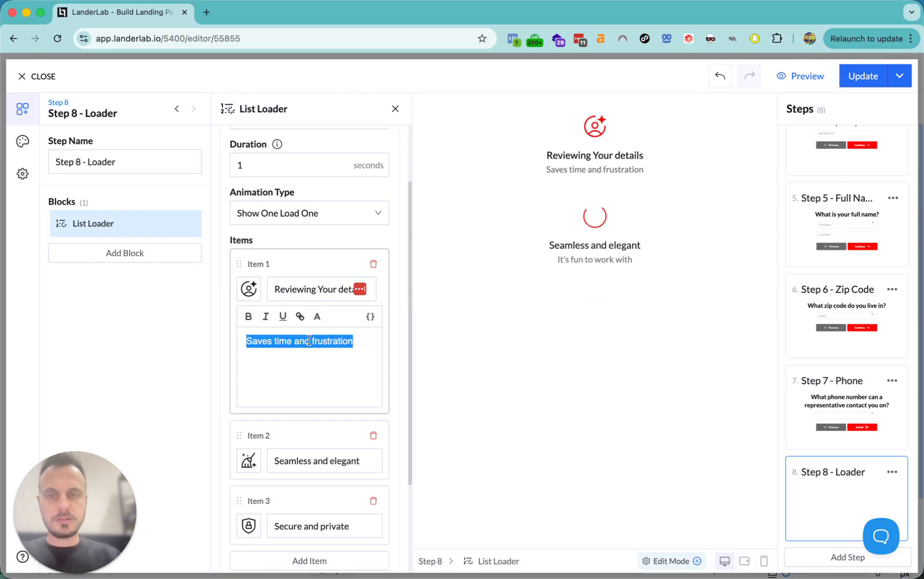
key("BackSpace")
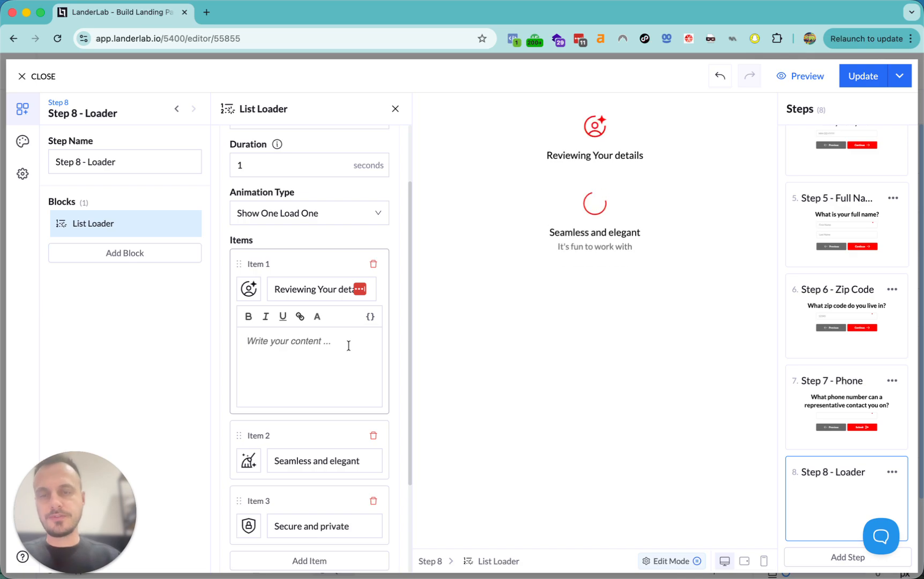
left_click(369, 319)
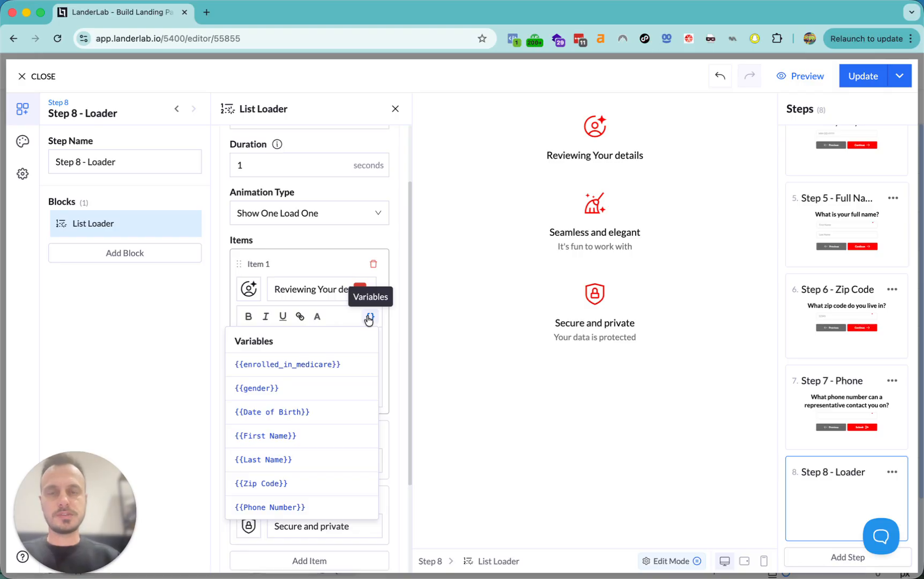
left_click(291, 436)
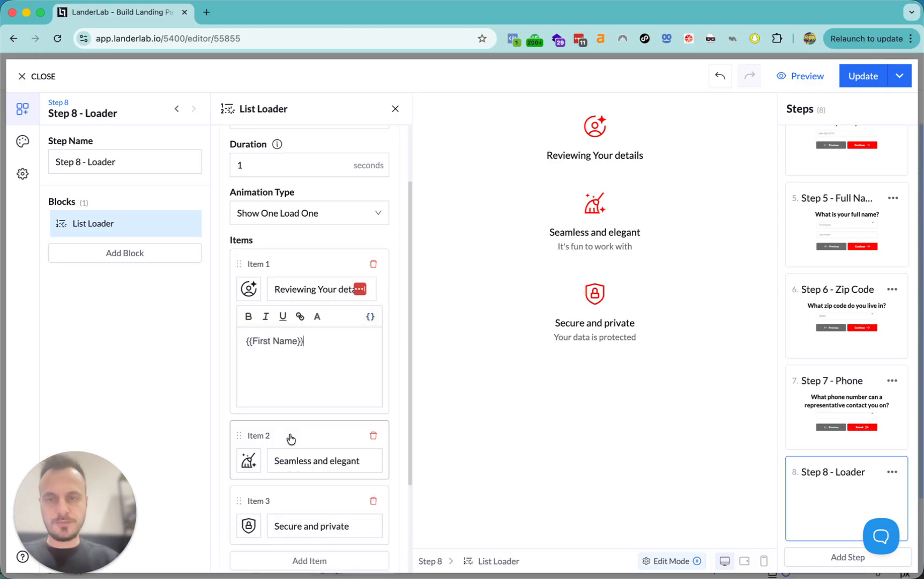
left_click(370, 317)
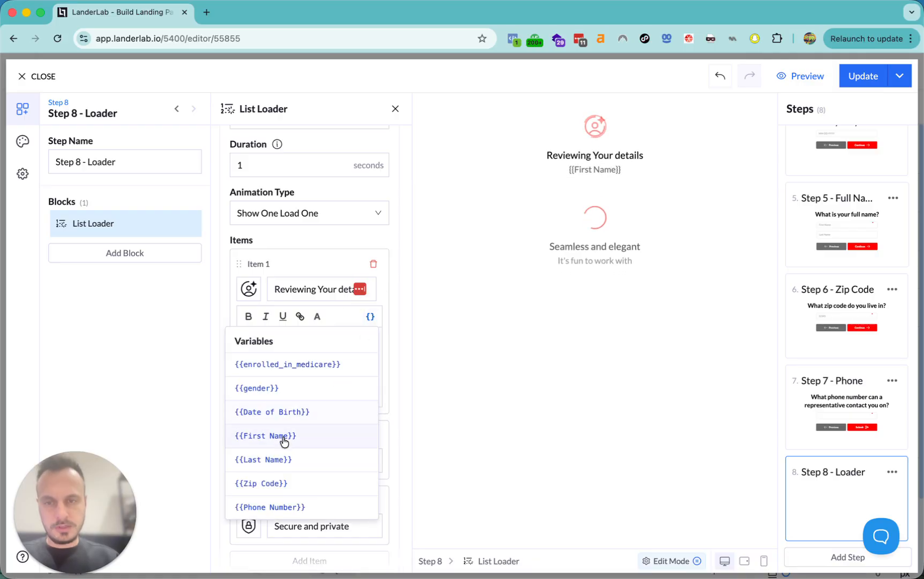
left_click(275, 460)
type("-")
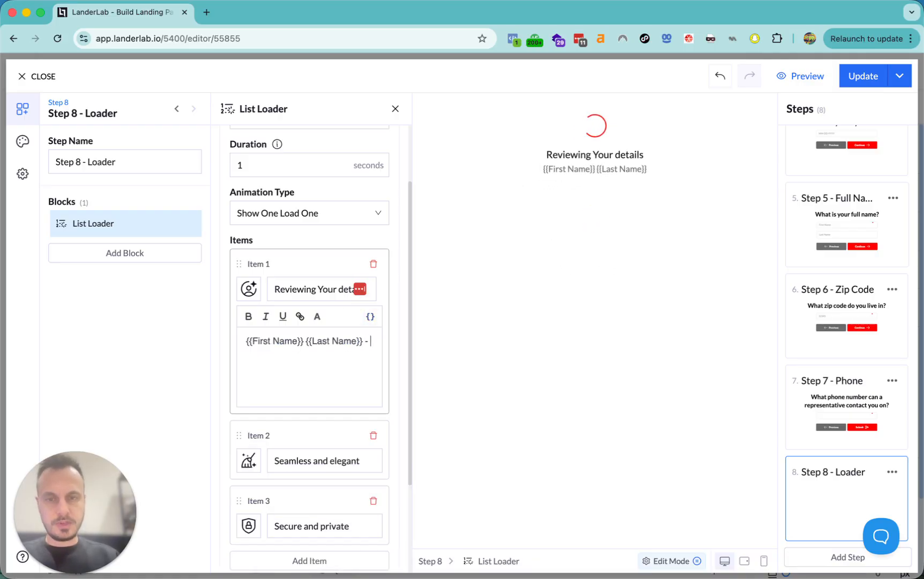
left_click(370, 317)
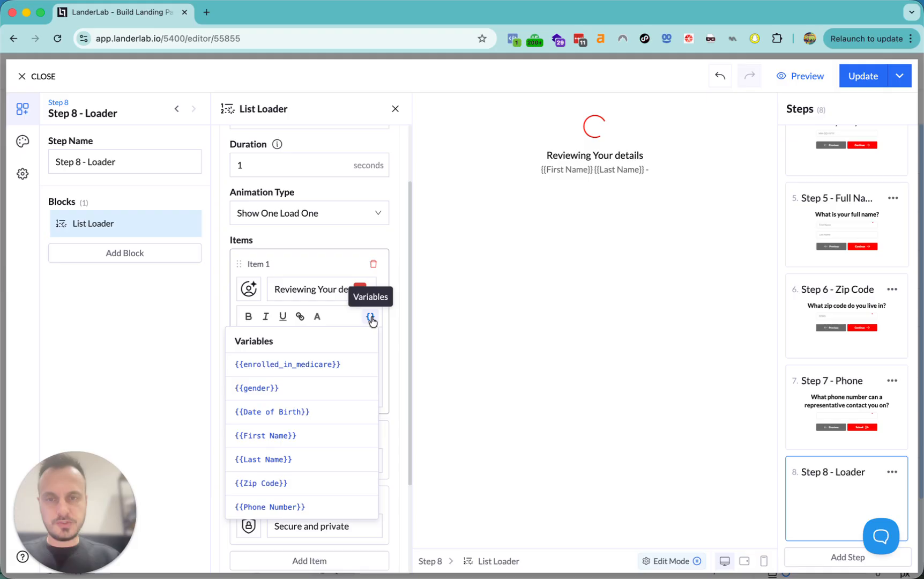
left_click(287, 389)
scroll(312, 395, "down", 3)
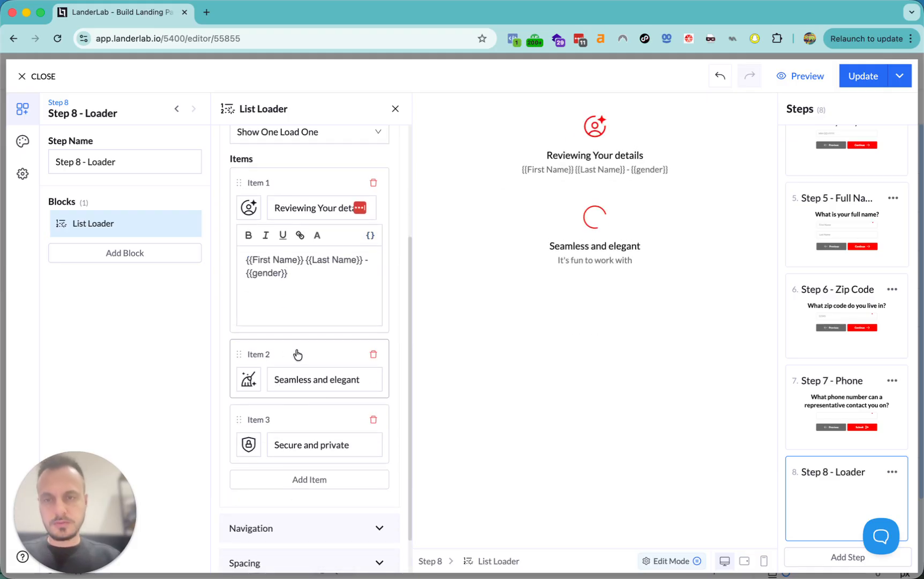
- Retitle the second loader item 'Searching you Area'
left_click(299, 355)
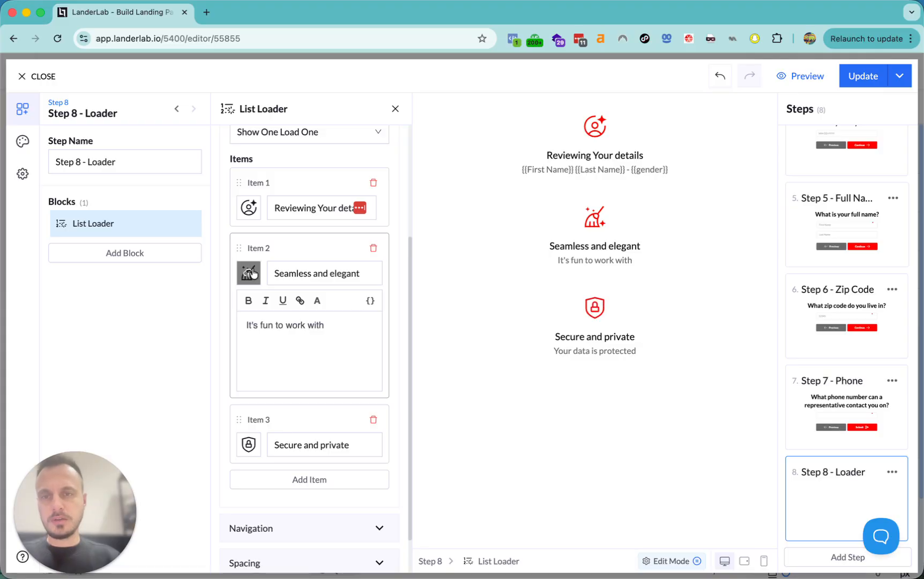
triple_click(298, 273)
type("Sea")
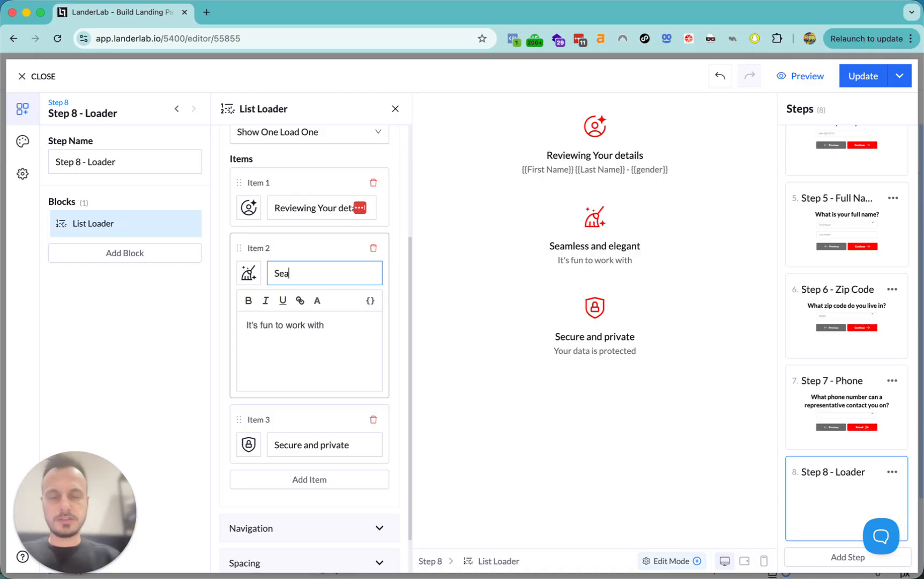
type("ching fo")
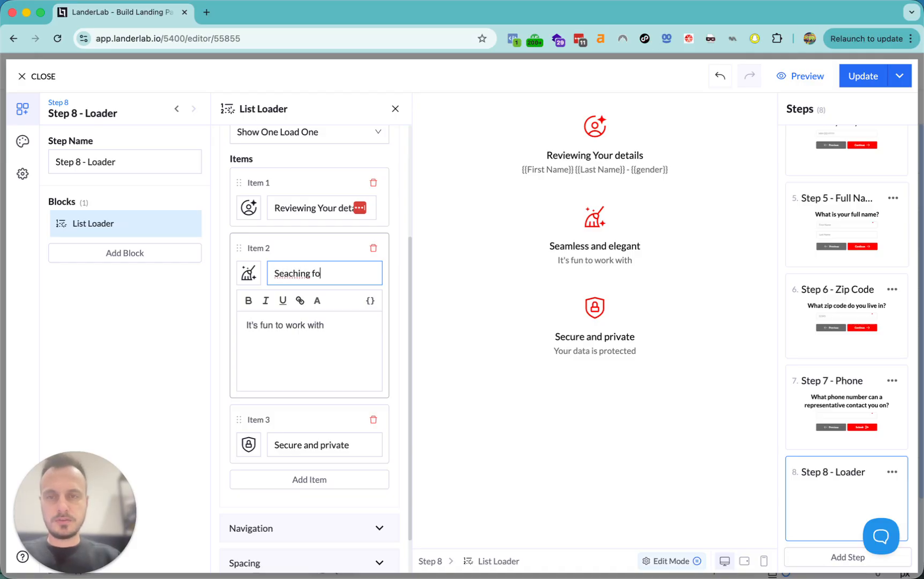
key("BackSpace")
key("BackSpace")
key("BackSpace")
key("BackSpace")
key("BackSpace")
key("BackSpace")
key("BackSpace")
key("BackSpace")
type("r")
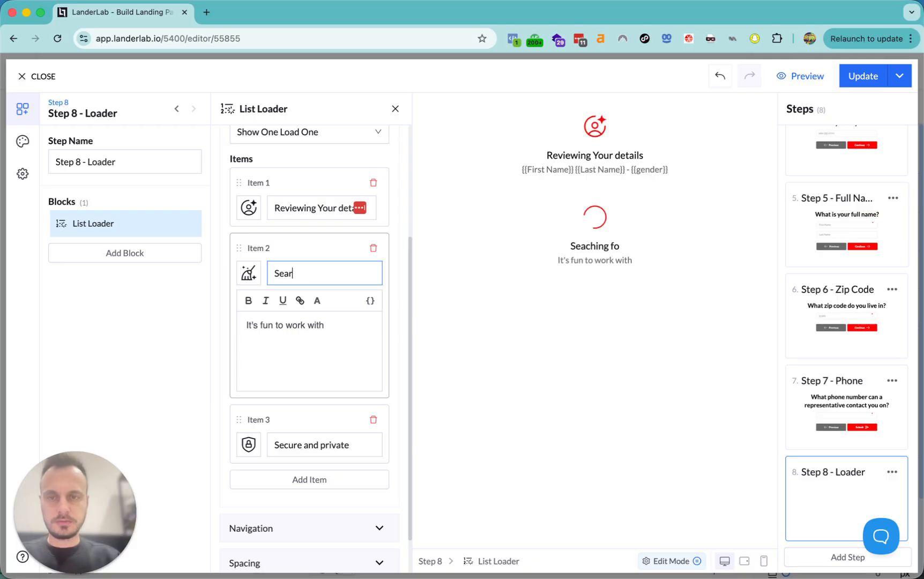
type("ching f")
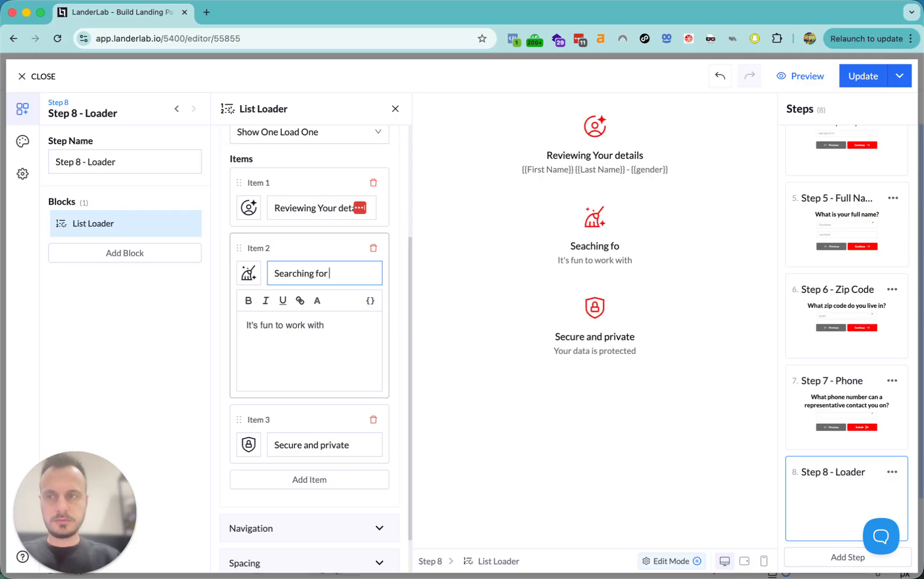
type("or")
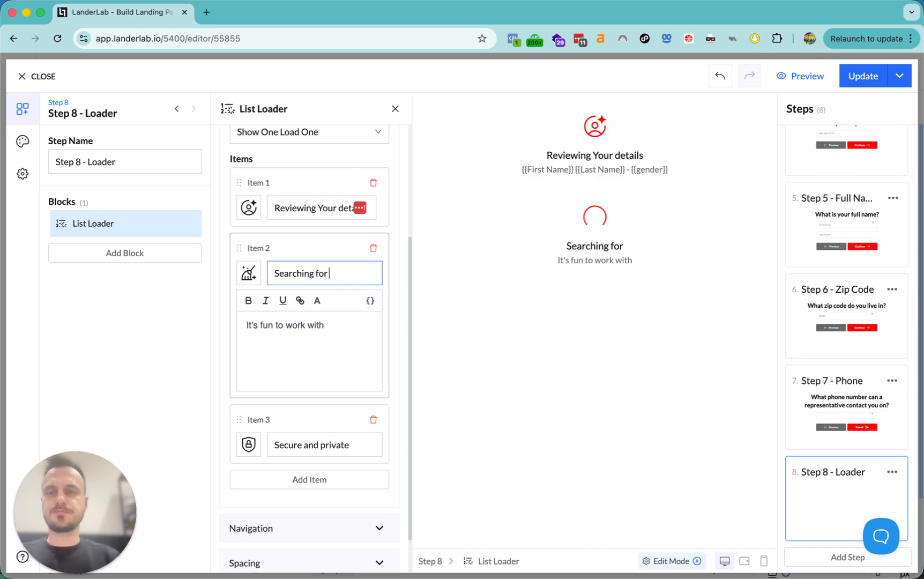
key("BackSpace")
key("BackSpace")
key("BackSpace")
key("BackSpace")
key("BackSpace")
type("you")
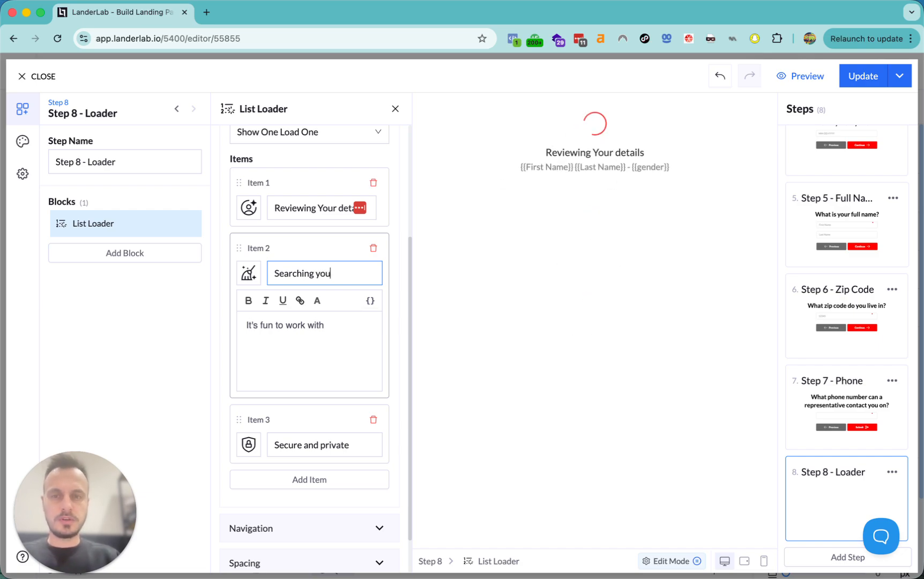
type(" Area")
- Set the second item's description to 'Zip Code -' followed by the Zip Code variable
triple_click(334, 326)
key("BackSpace")
left_click(372, 303)
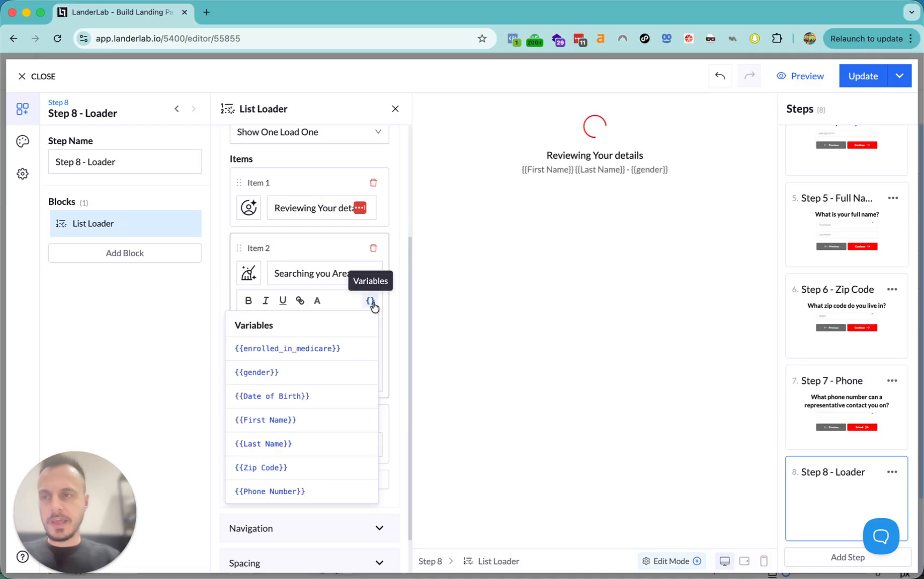
left_click(367, 304)
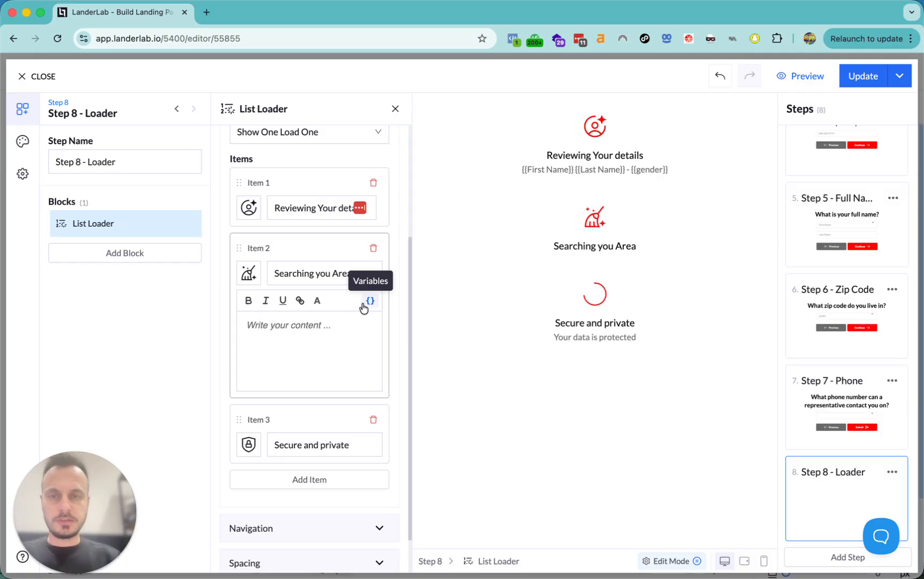
left_click(369, 304)
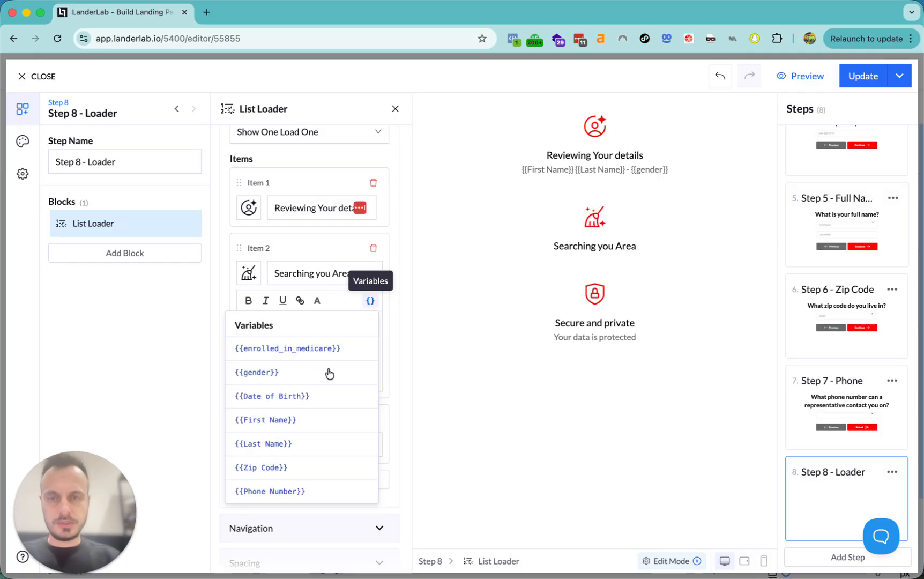
left_click(277, 470)
key("super+a")
key("Left")
type("Zip")
key("BackSpace")
key("BackSpace")
key("BackSpace")
type("ip ")
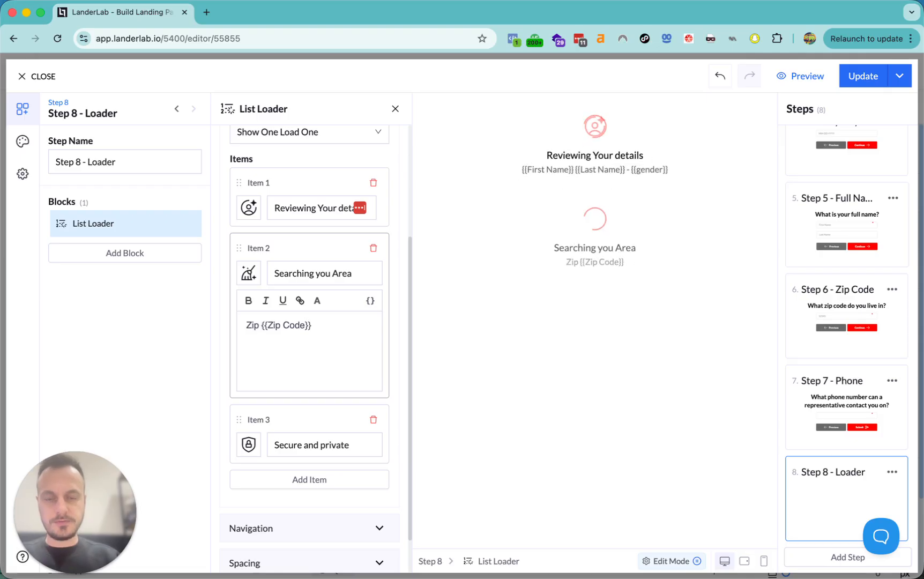
type("Code -")
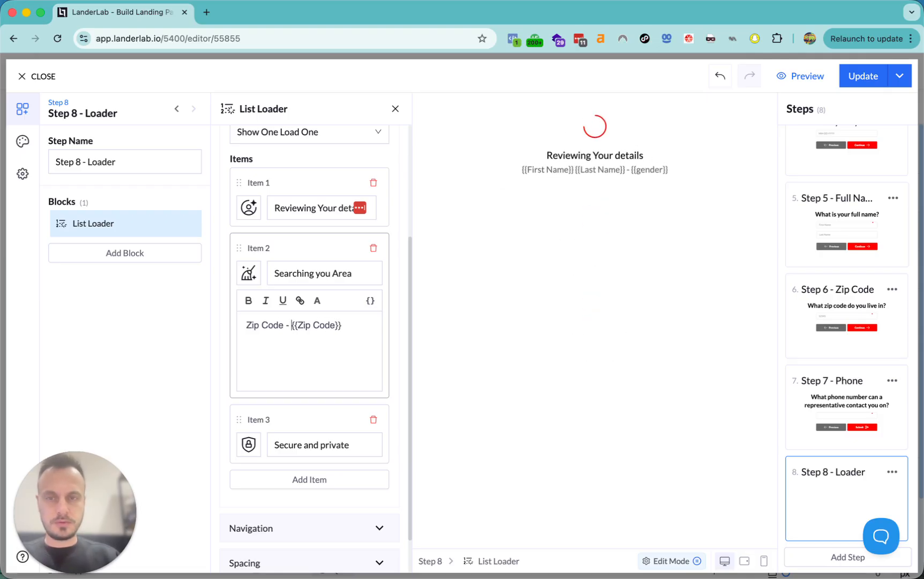
left_click_drag(345, 326, 292, 327)
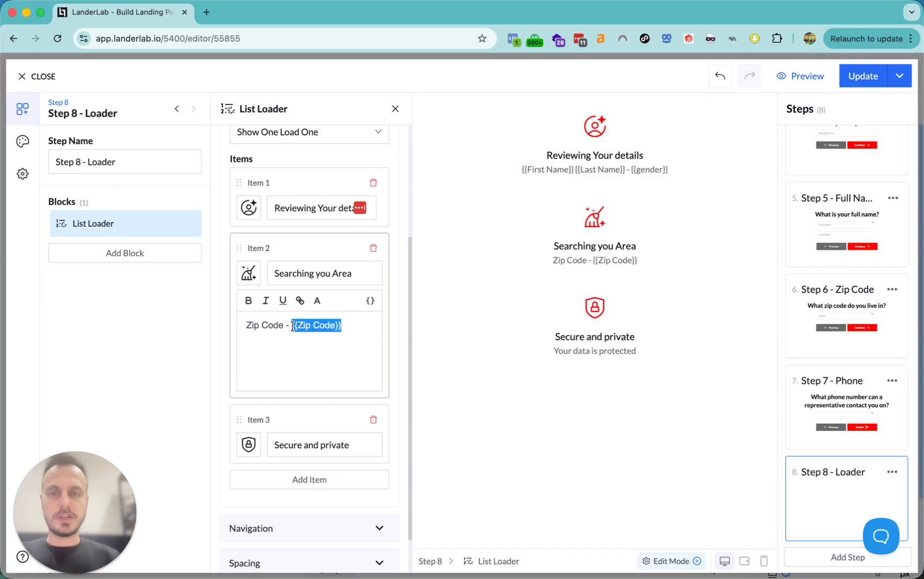
- Give the second item a map icon from the icons gallery
left_click(247, 281)
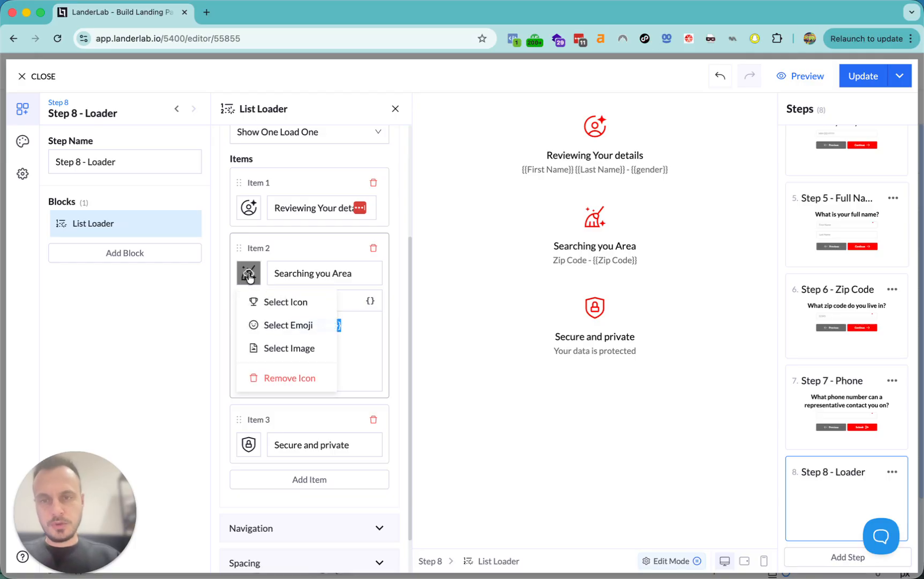
left_click(252, 303)
left_click(255, 158)
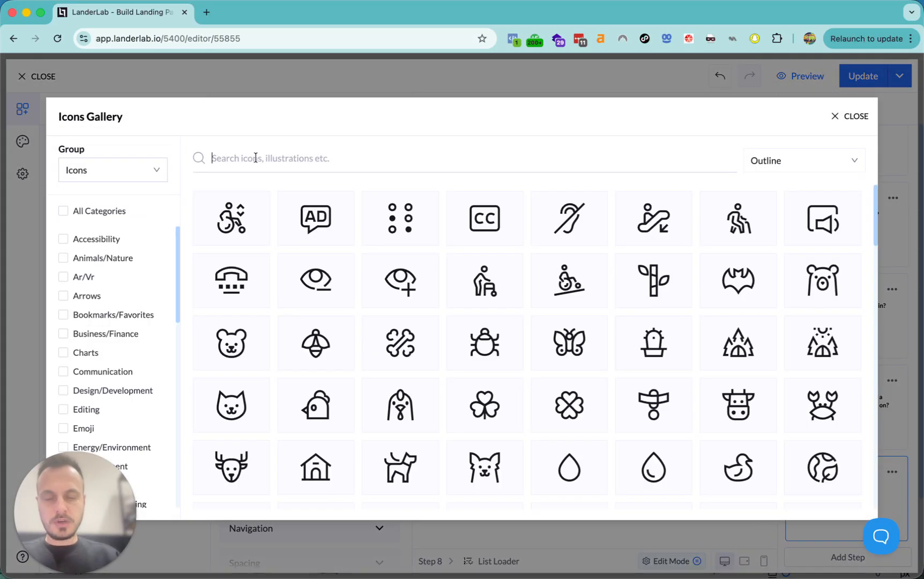
type("map")
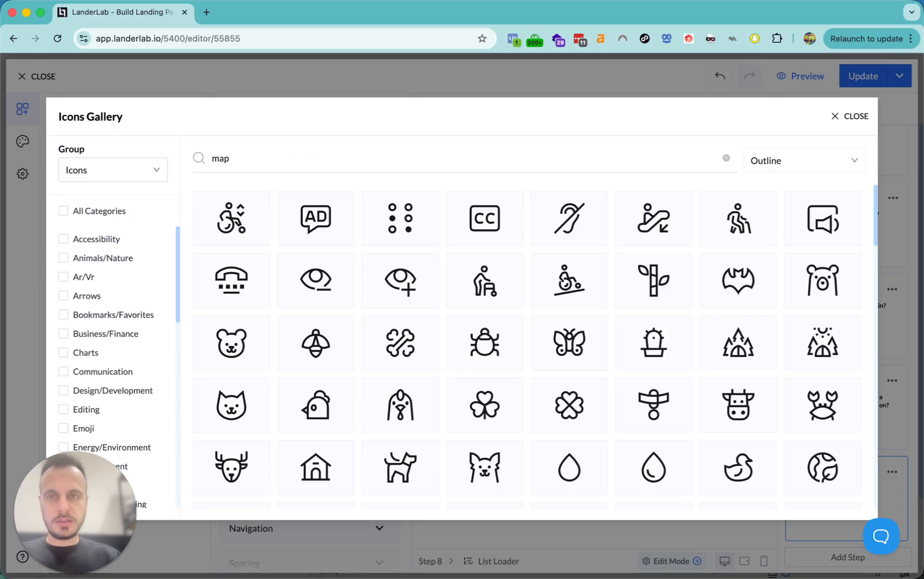
left_click(241, 229)
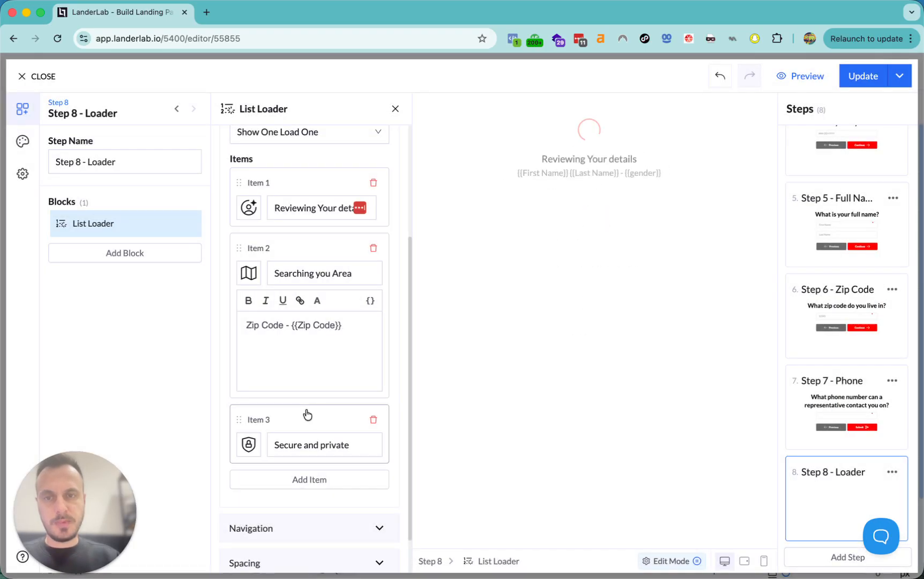
scroll(314, 355, "down", 2)
- Retitle the third item 'Matching Providers' with description 'Finding providers in your area'
left_click(313, 368)
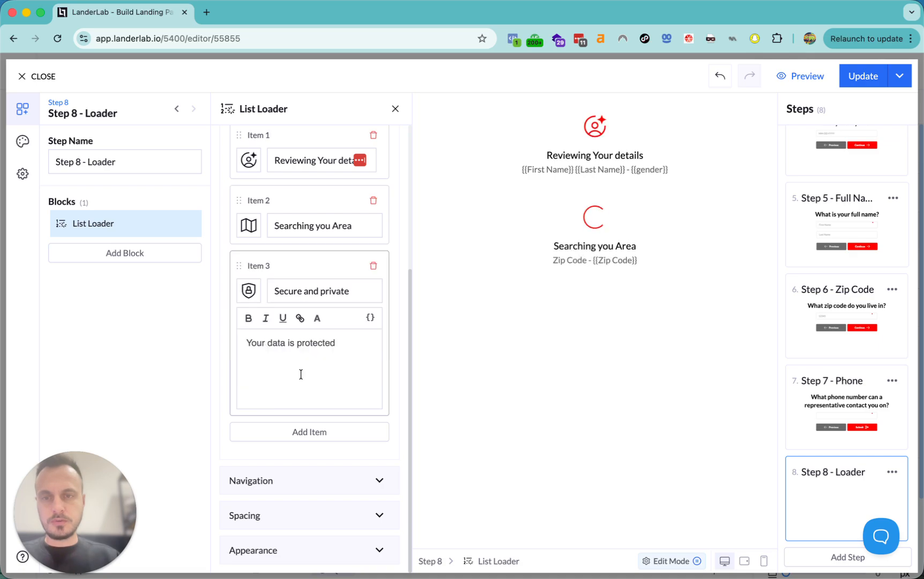
triple_click(318, 290)
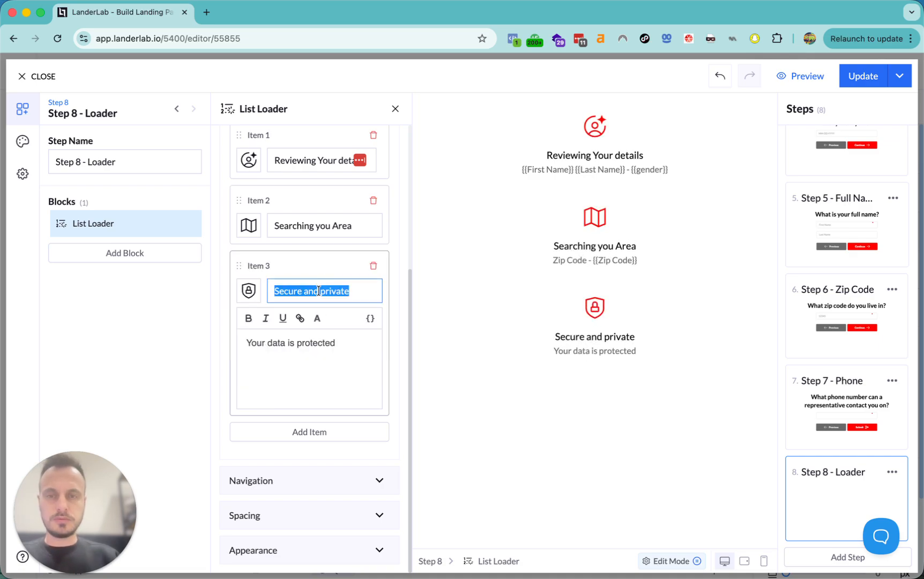
type("Matching pr")
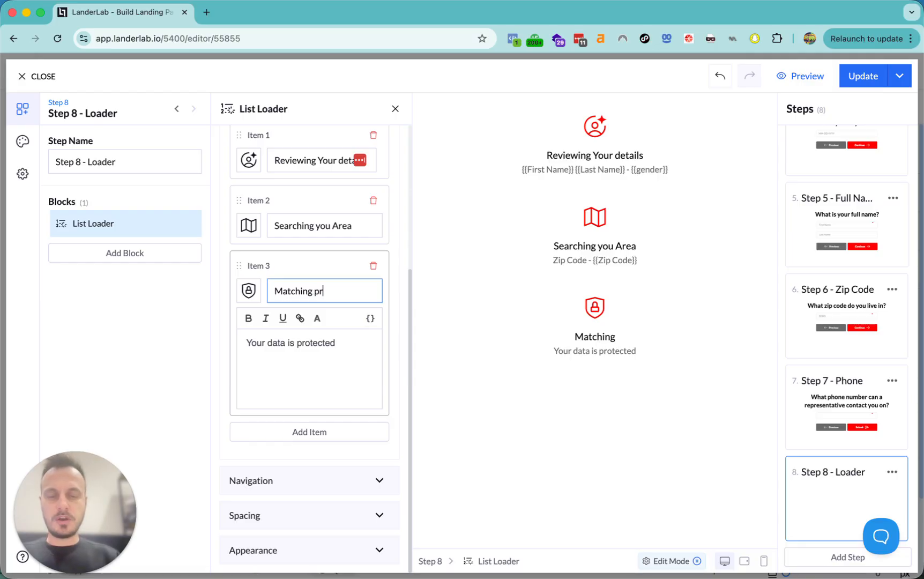
type("s")
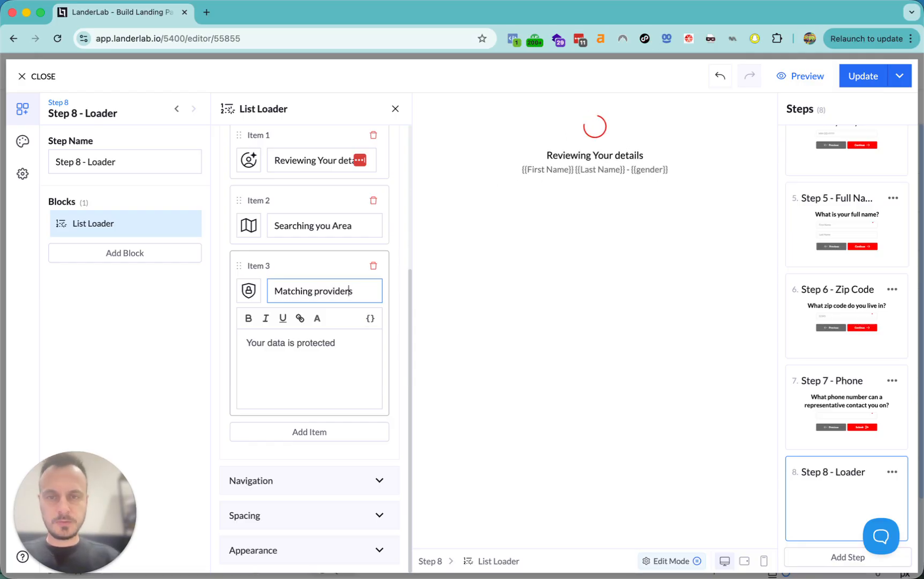
key("Delete")
type("P")
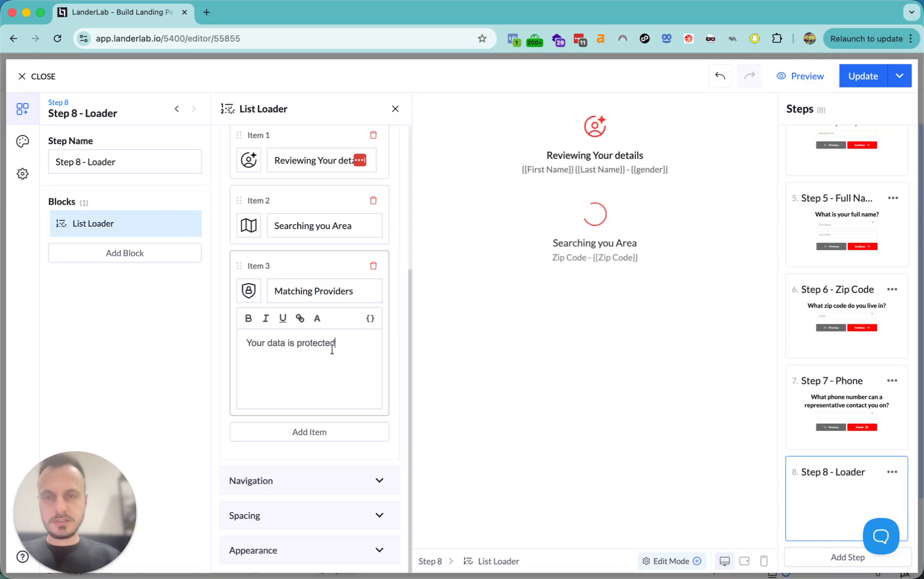
triple_click(351, 348)
type("Fin")
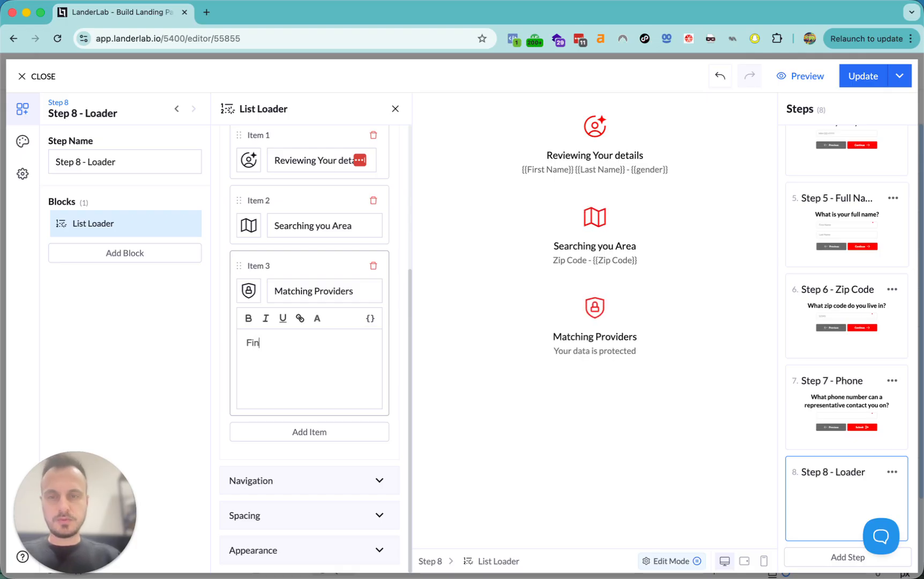
type("ding pro")
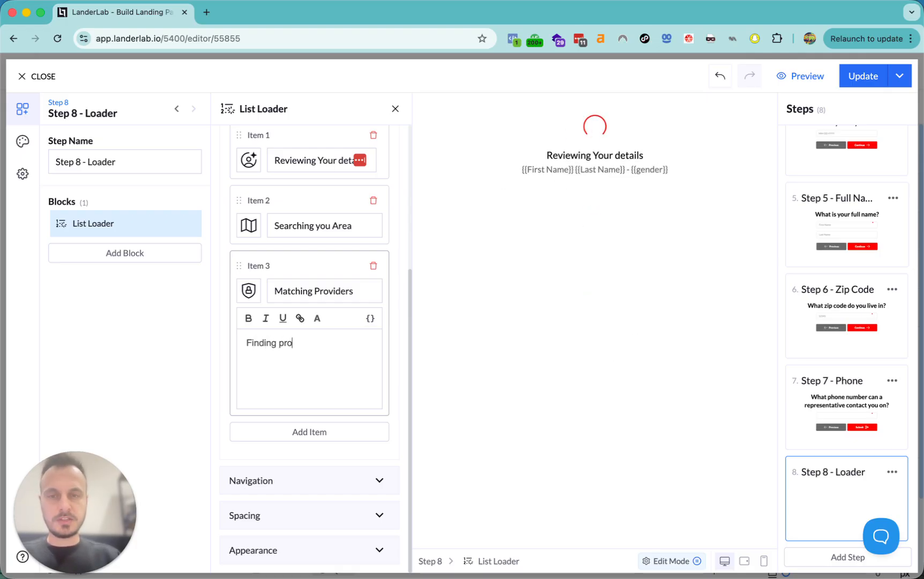
type("vide")
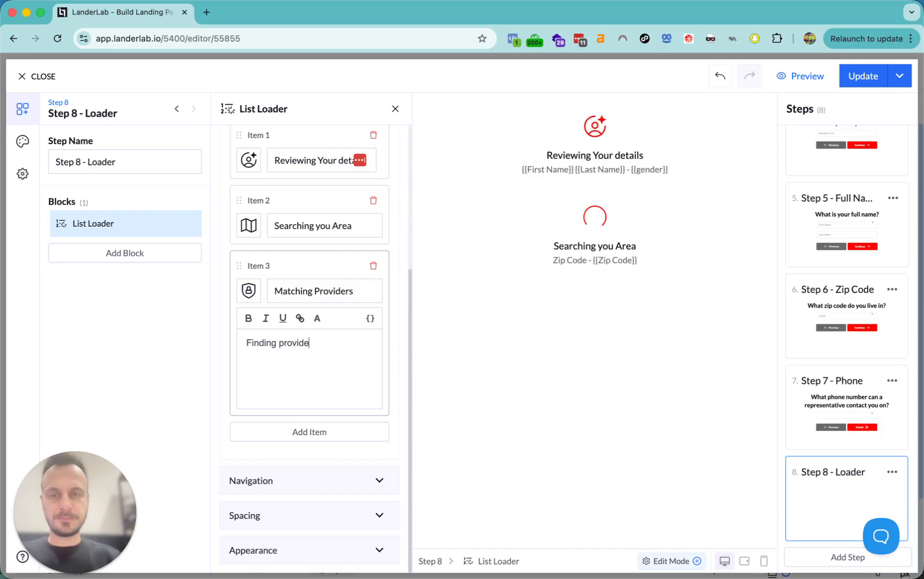
type("rs in your a")
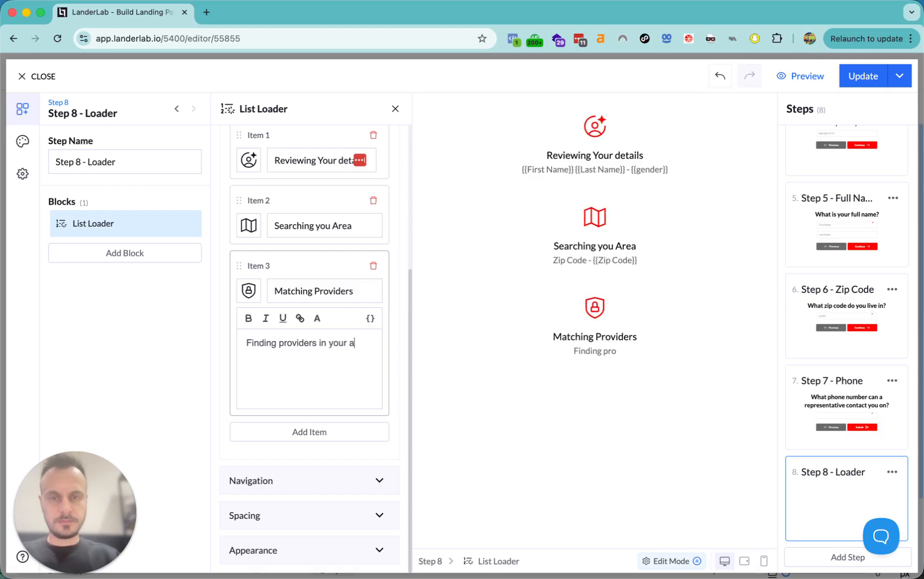
type("rea")
- Give the third item a heart icon from the icons gallery
left_click(249, 291)
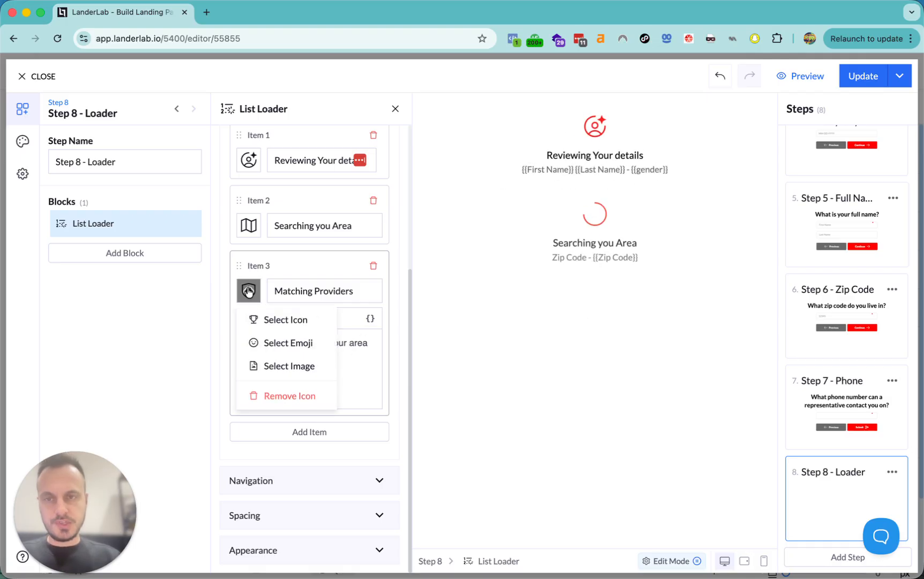
left_click(267, 319)
type("map")
double_click(263, 164)
type("heart")
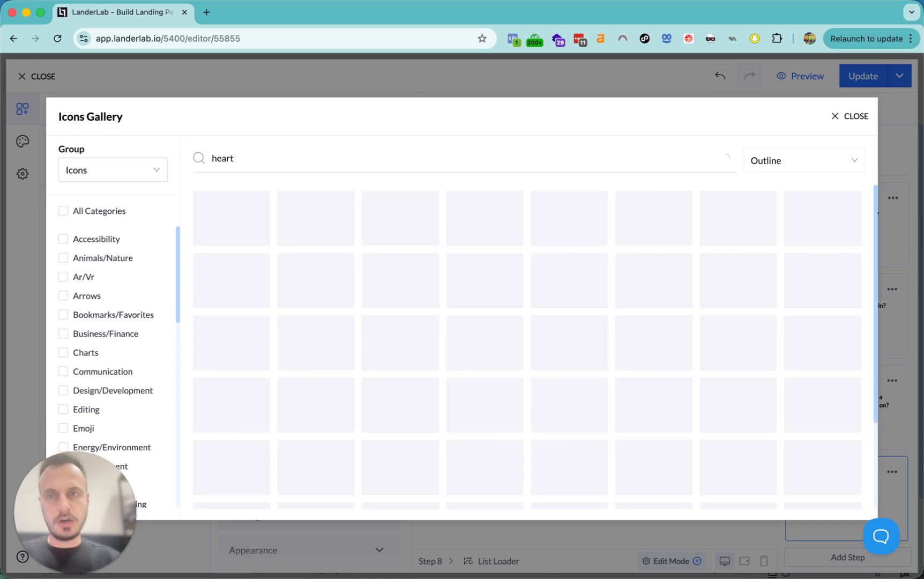
left_click(231, 218)
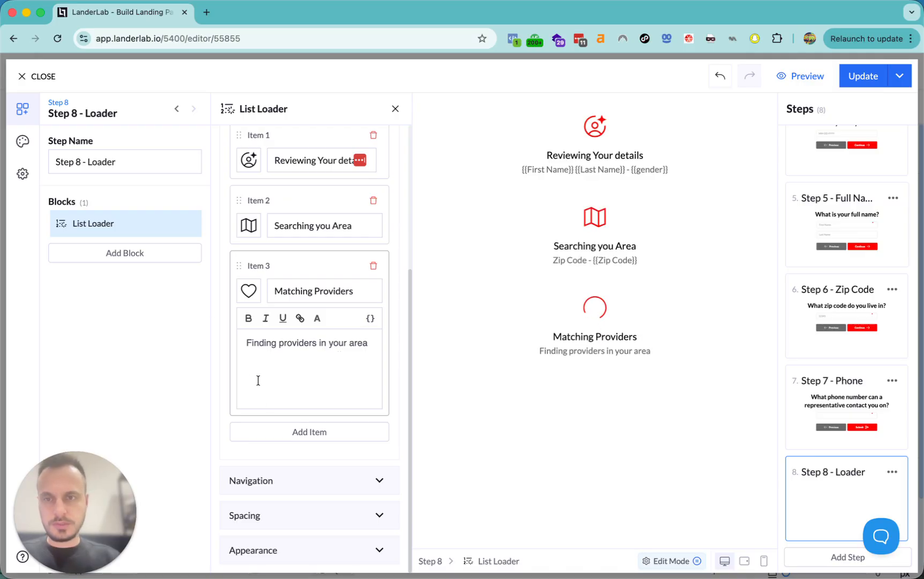
- Set the loader's navigation to advance to the Next Step
left_click(288, 479)
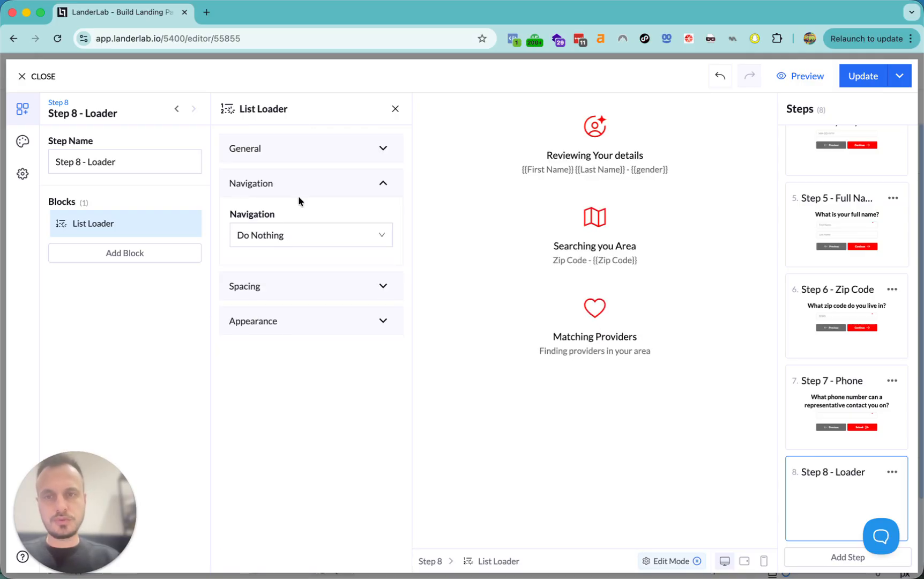
left_click(285, 237)
left_click(273, 264)
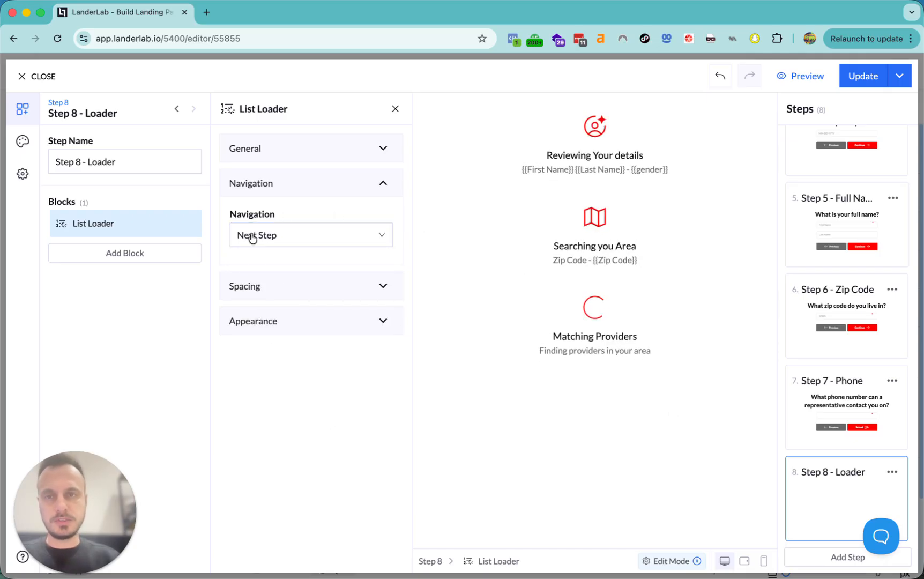
- Review the loader's General and Appearance settings, then switch to Step 7 - Phone
left_click(275, 152)
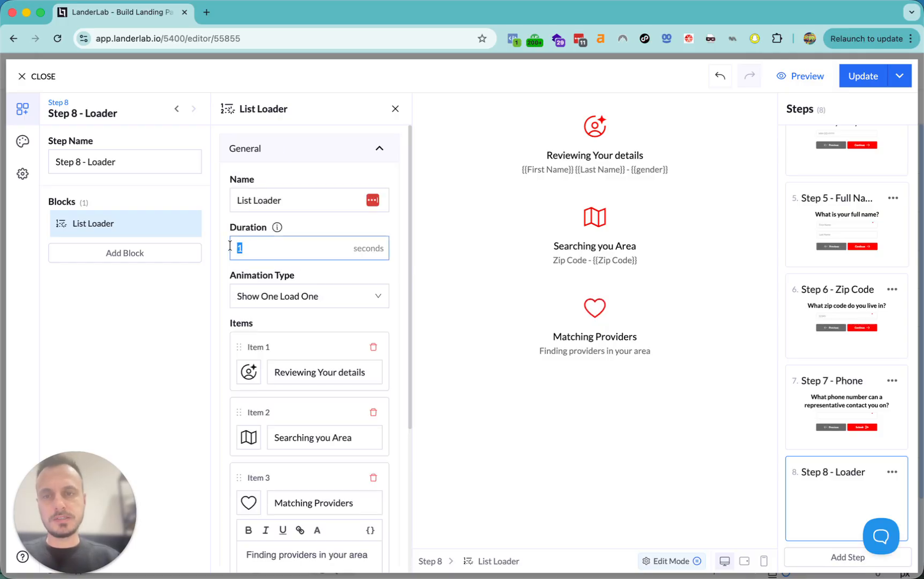
scroll(304, 354, "down", 5)
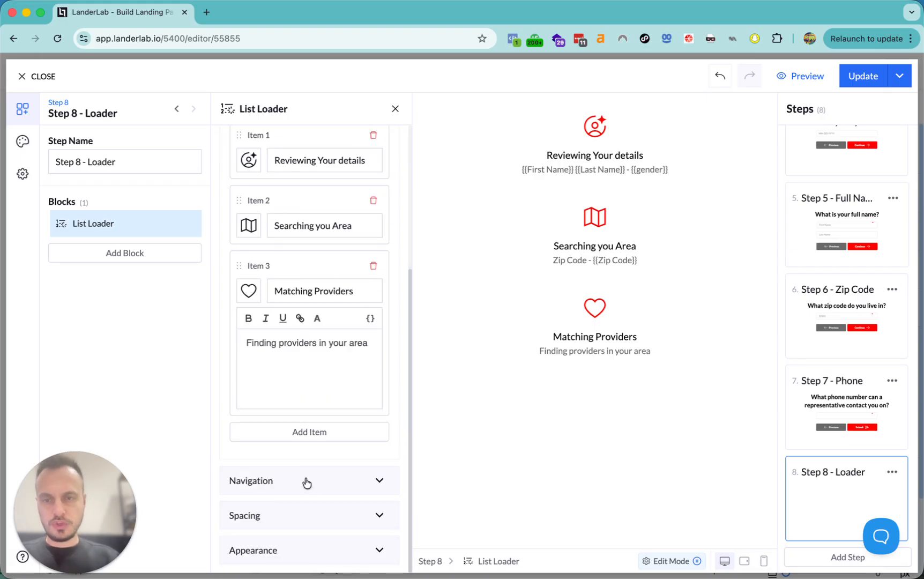
left_click(280, 550)
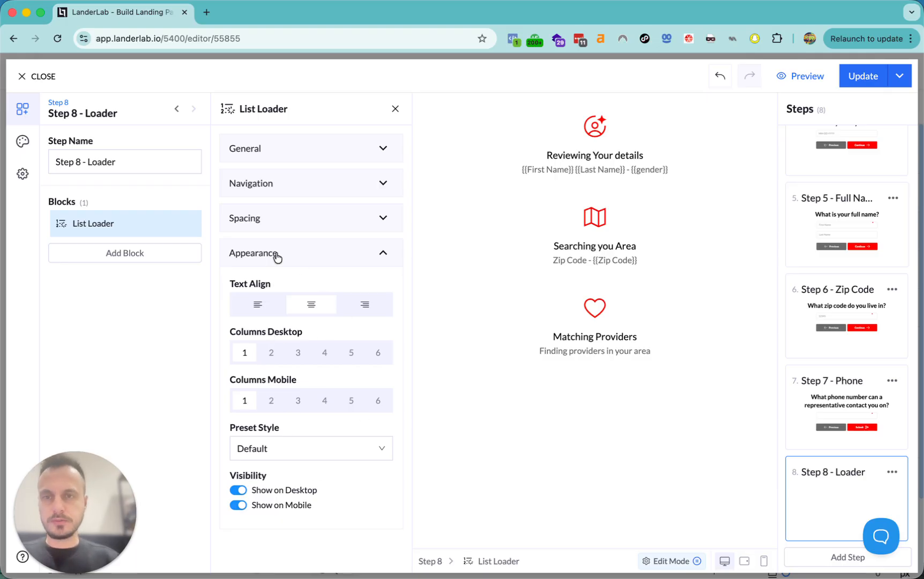
left_click(854, 405)
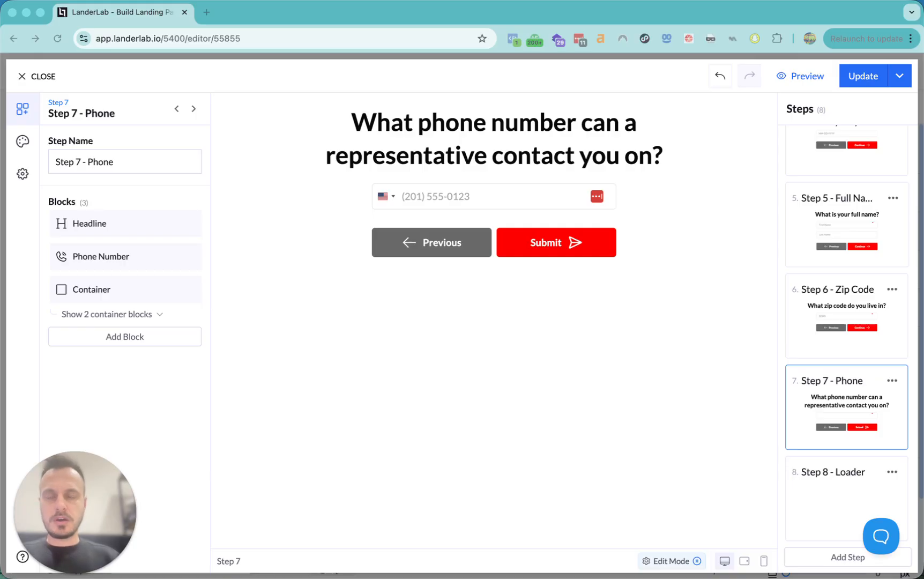
- Add a Checkbox block under the phone question containing the pasted Medicare telemarketing consent paragraph
left_click(141, 369)
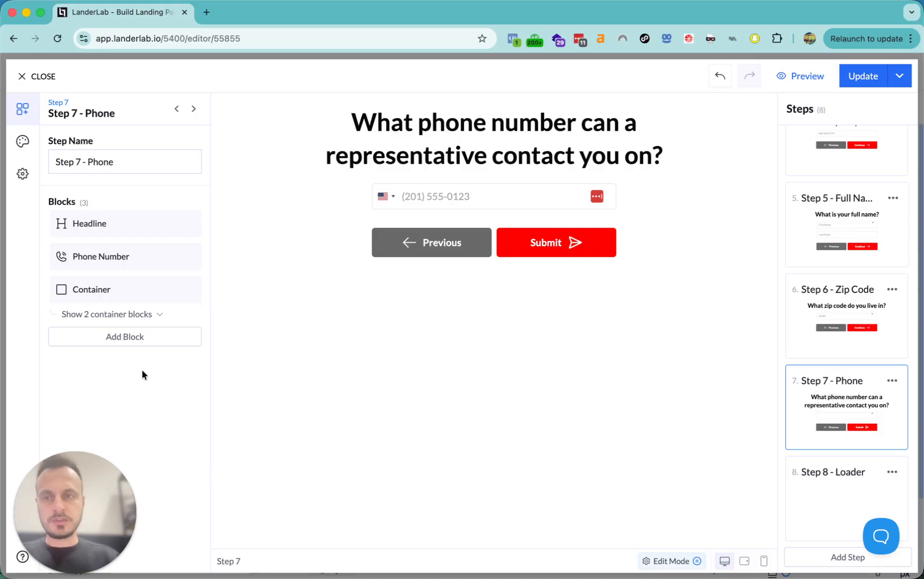
left_click(127, 342)
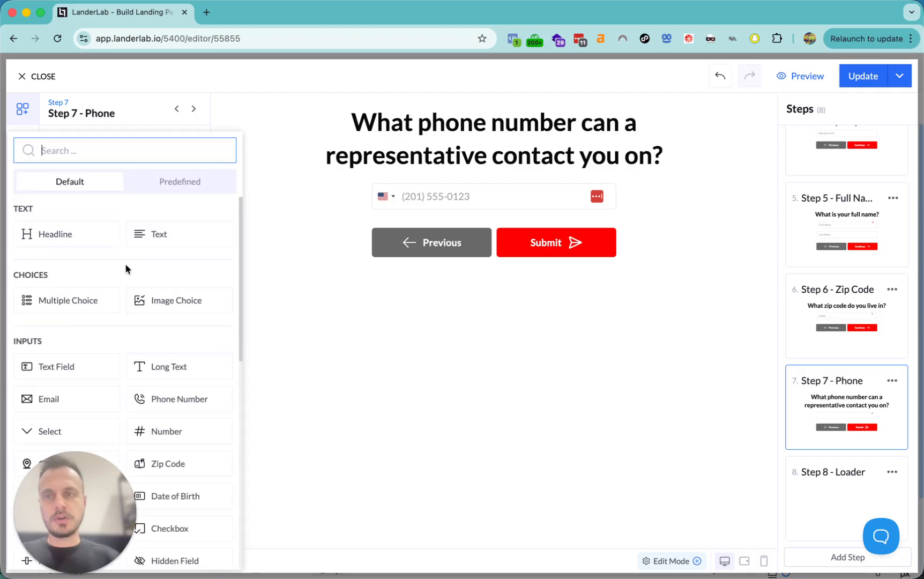
type("dheckl")
left_click(66, 236)
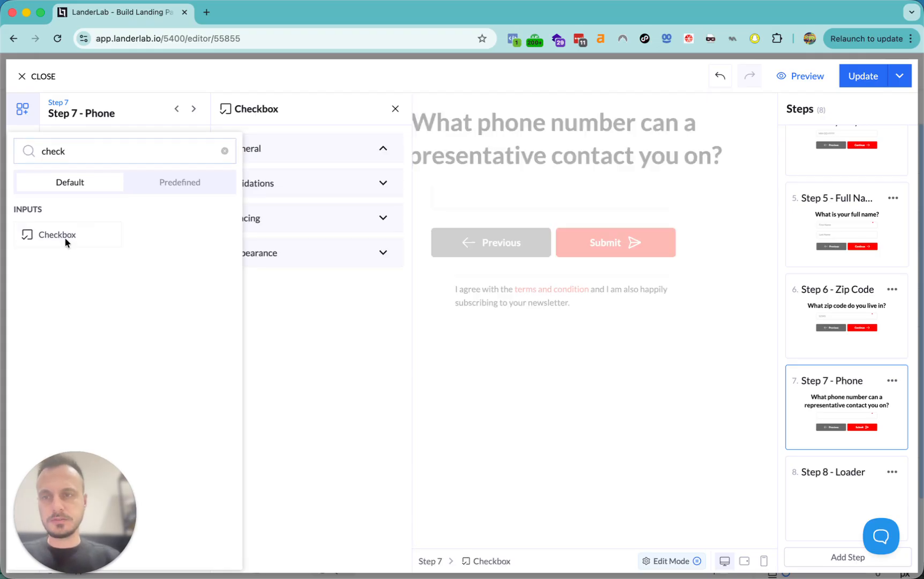
key("ctrl+a")
key("BackSpace")
type("By clicking ‘Submit’, I provide my electronic signature as an indication of my intent to speak with a representative from Company about Medicare Advantage, Part D Prescription Drug or Medicare Supplement Plans (collectively, \"Plans\"). I also consent to receiving marketing & telemarketing contact, including cellular phones, via automatic telephone dialing system, artificial/pre-recorded message (including pre-recorded messages using soundboard technology), and/or text message from Company or their agents at varying frequencies at the telephone number I have provided.")
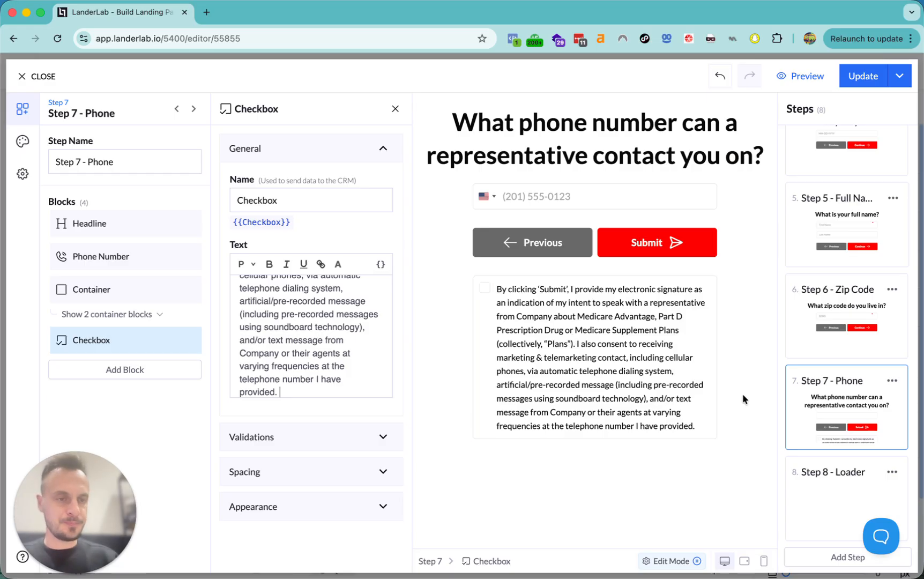
left_click(835, 497)
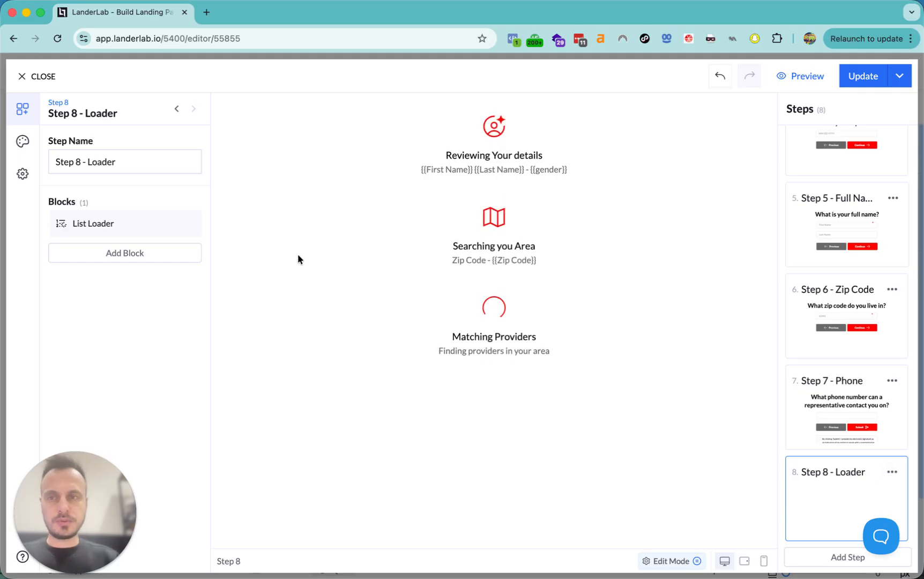
- Duplicate the Step 8 - Loader step and rename the copy 'Step 9 - thank you'
left_click(893, 472)
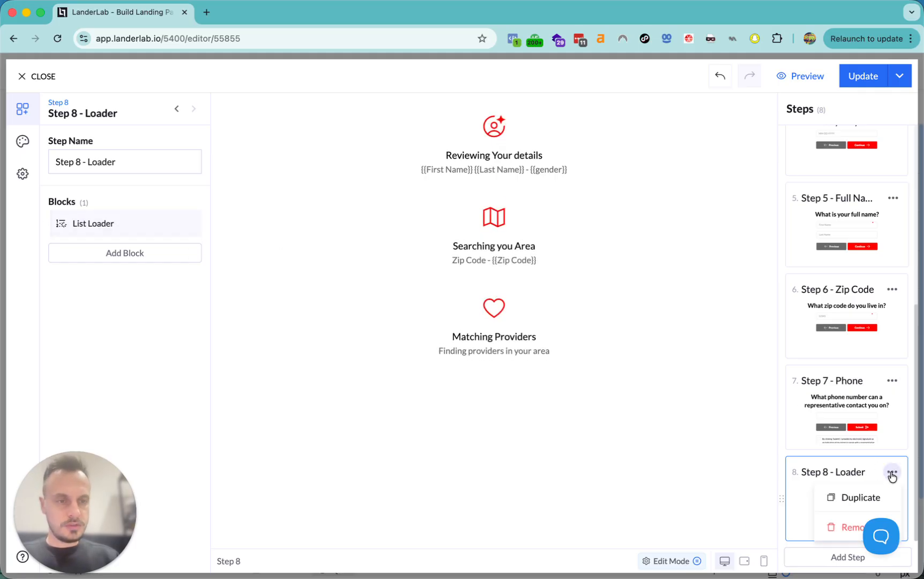
left_click(844, 496)
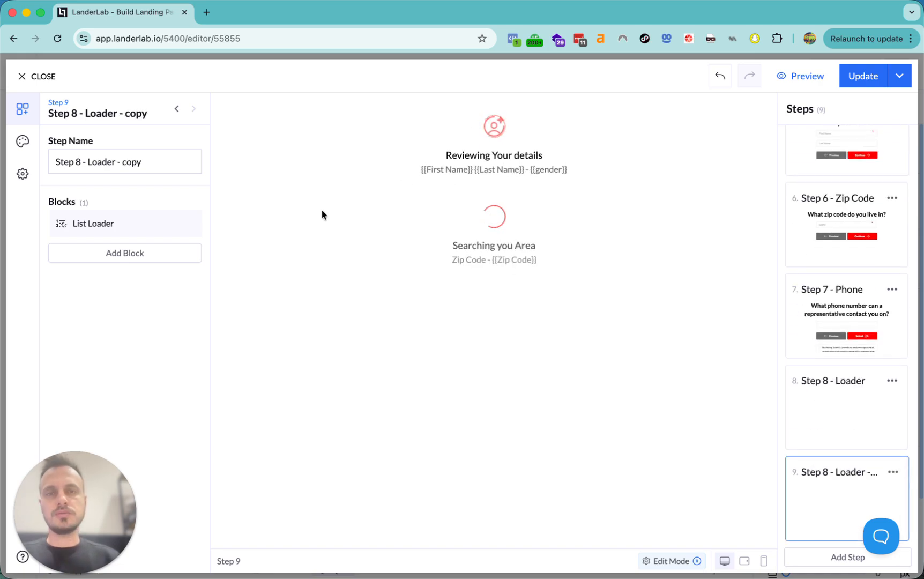
left_click(151, 162)
left_click_drag(75, 161, 198, 162)
key("BackSpace")
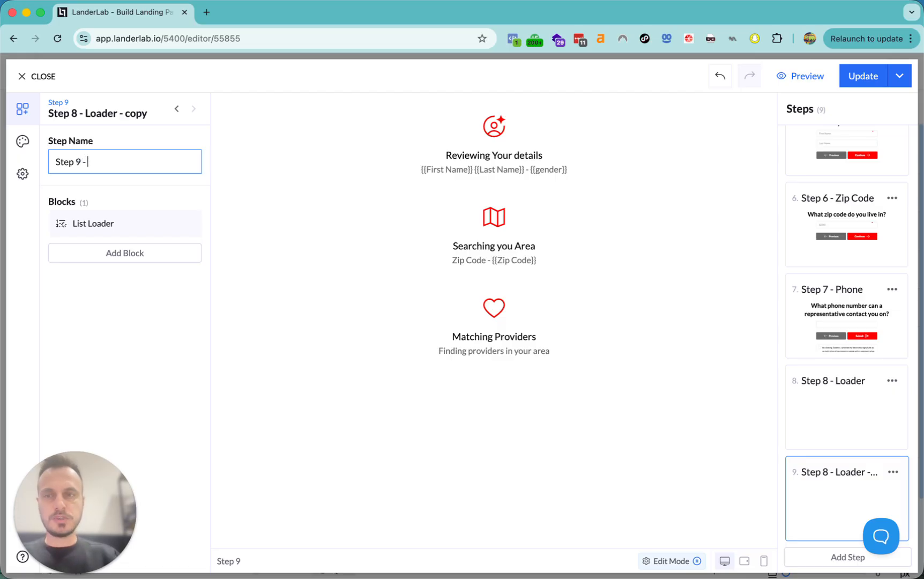
type("9 - thank you")
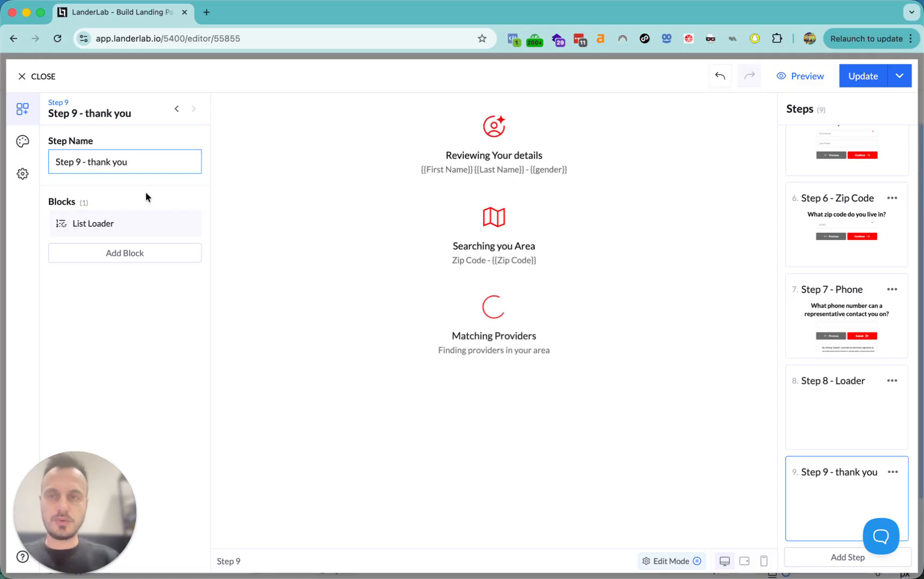
- Remove the List Loader block from the new Step 9 - thank you
left_click(188, 221)
left_click(152, 313)
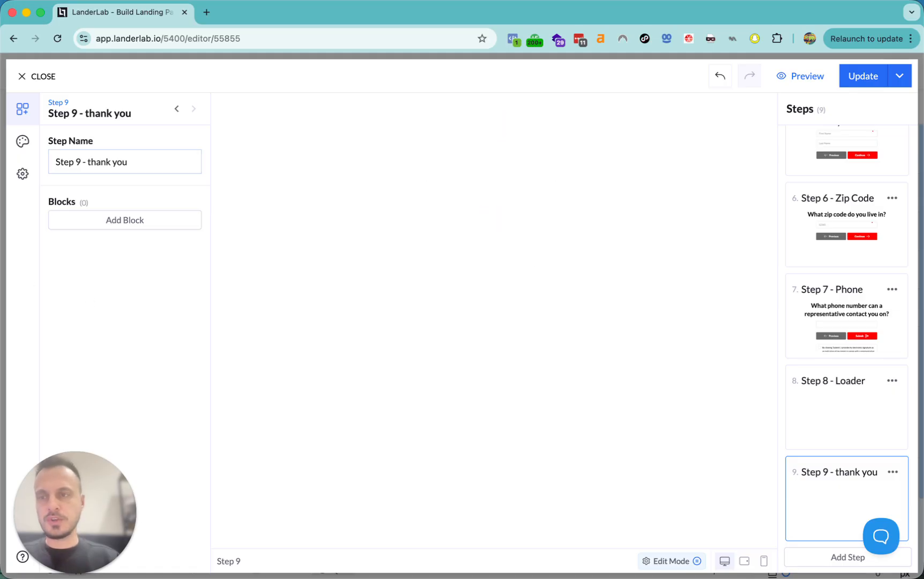
left_click(123, 219)
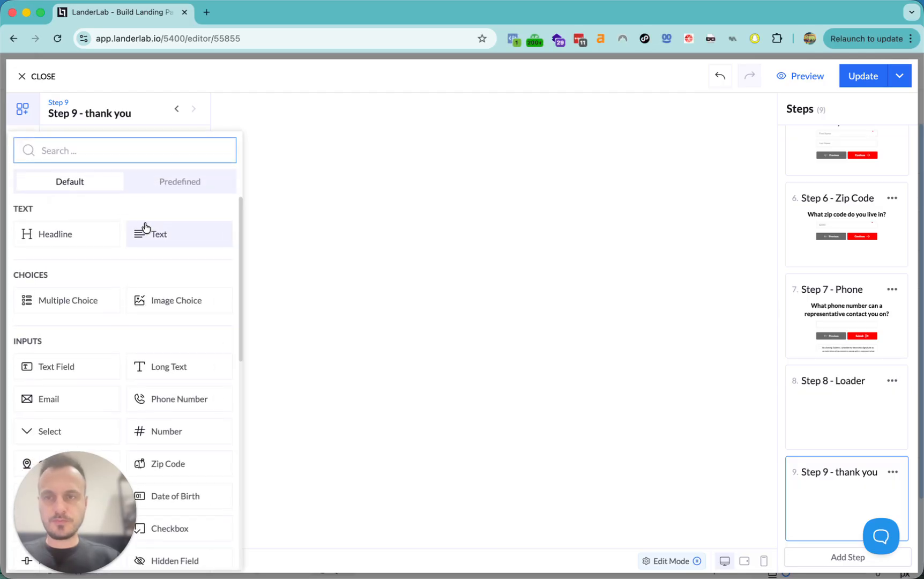
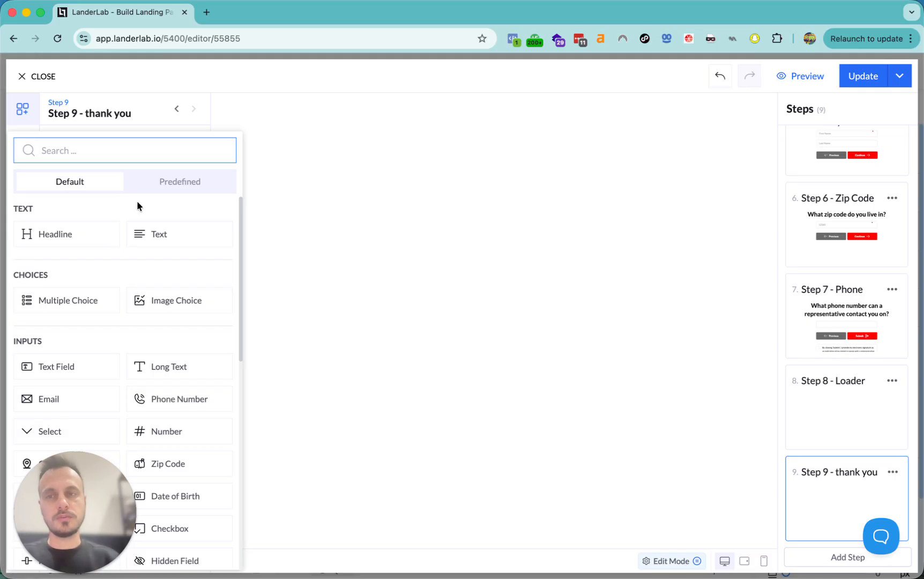
- Add a text block and a CTA button block with the Pulse animation to Step 9
left_click(142, 230)
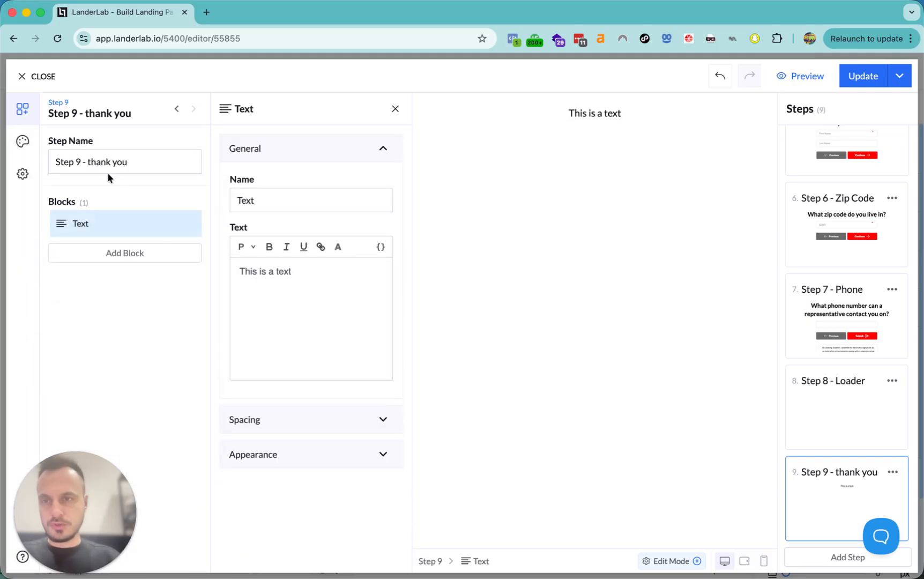
left_click(117, 260)
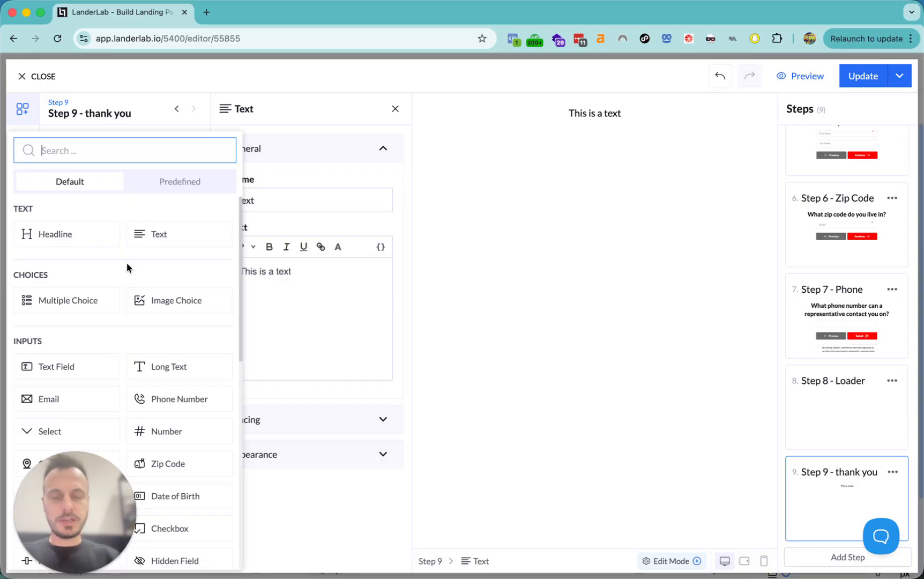
type("cta")
left_click(58, 234)
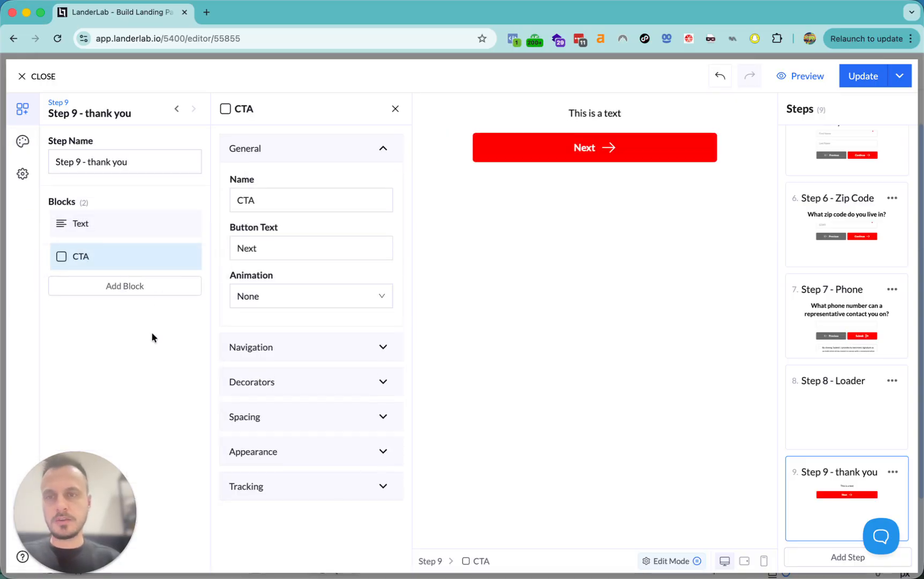
left_click(284, 297)
left_click(275, 349)
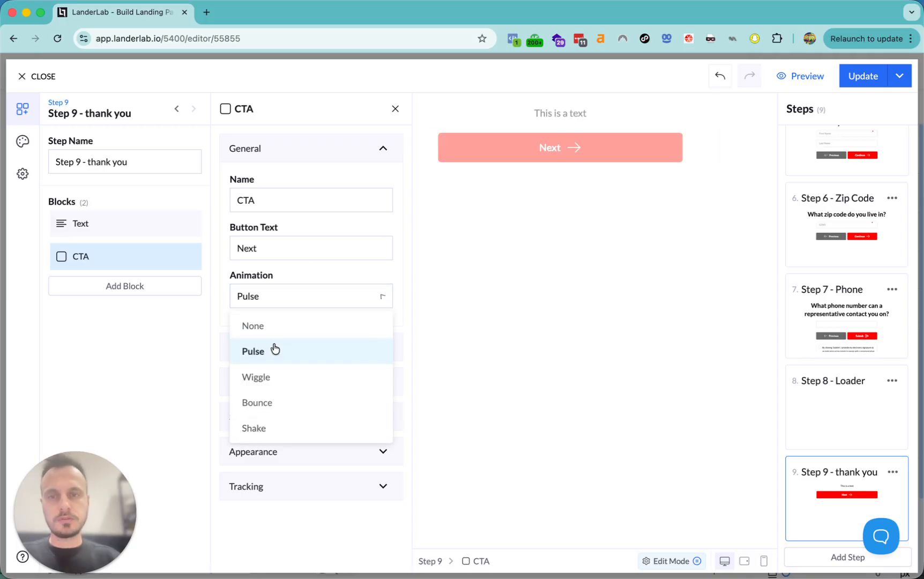
- Replace the CTA button's 'Next' label with the business phone number
double_click(285, 252)
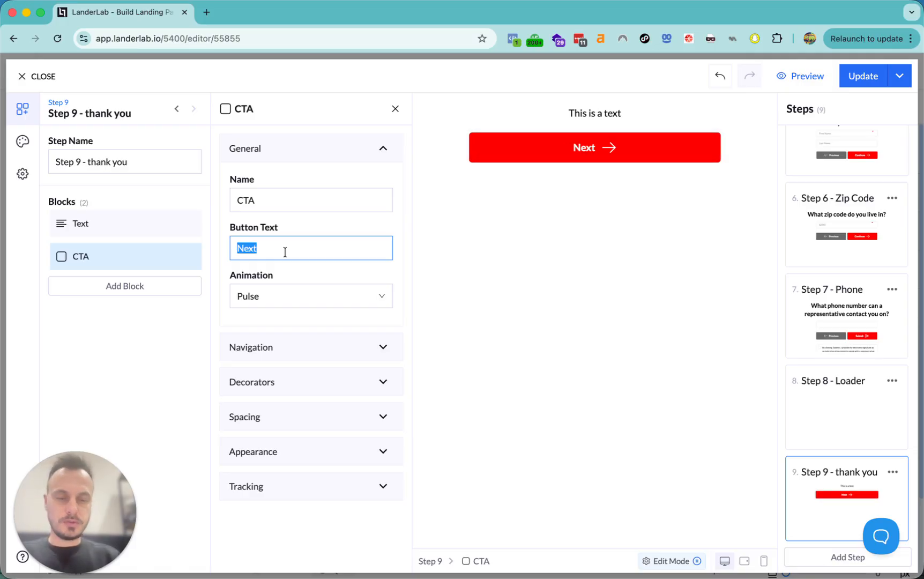
key("BackSpace")
type("(")
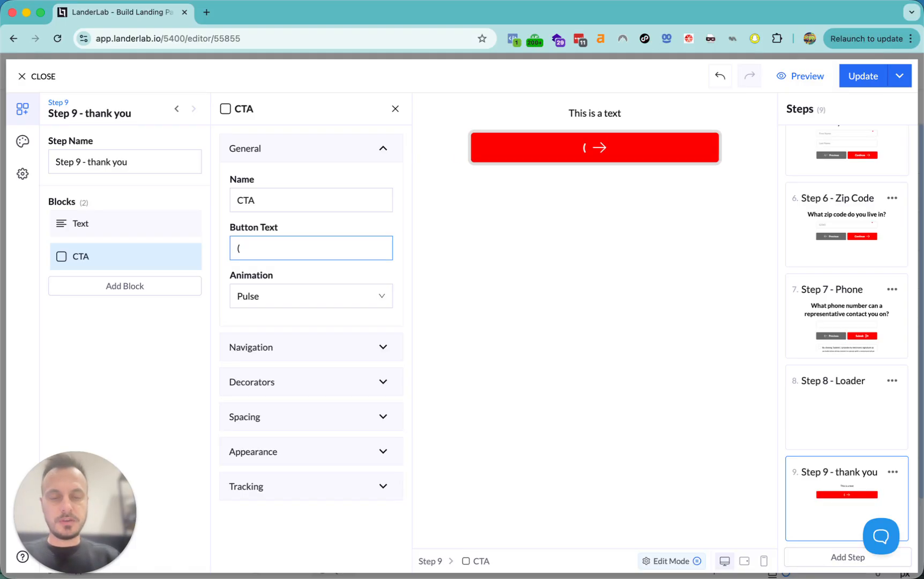
type("888) 888-8888")
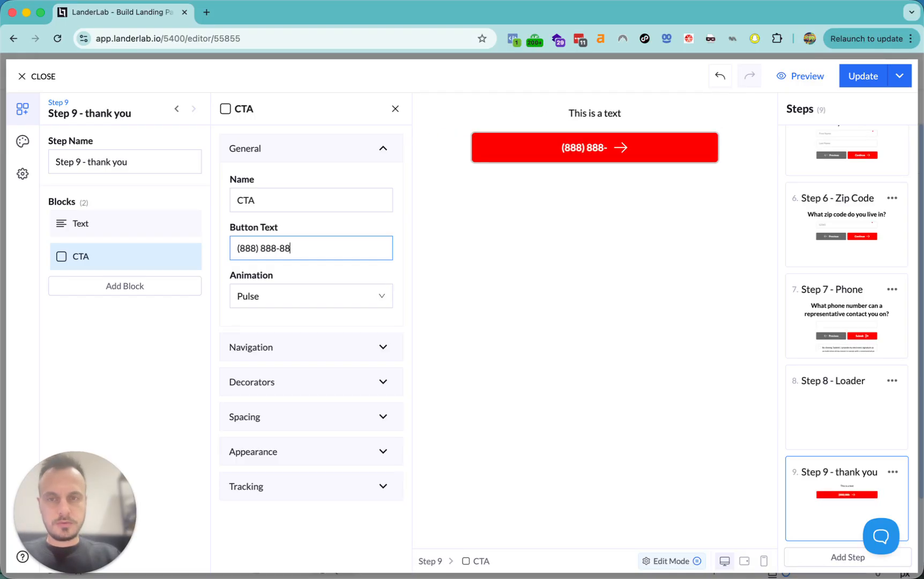
left_click(290, 350)
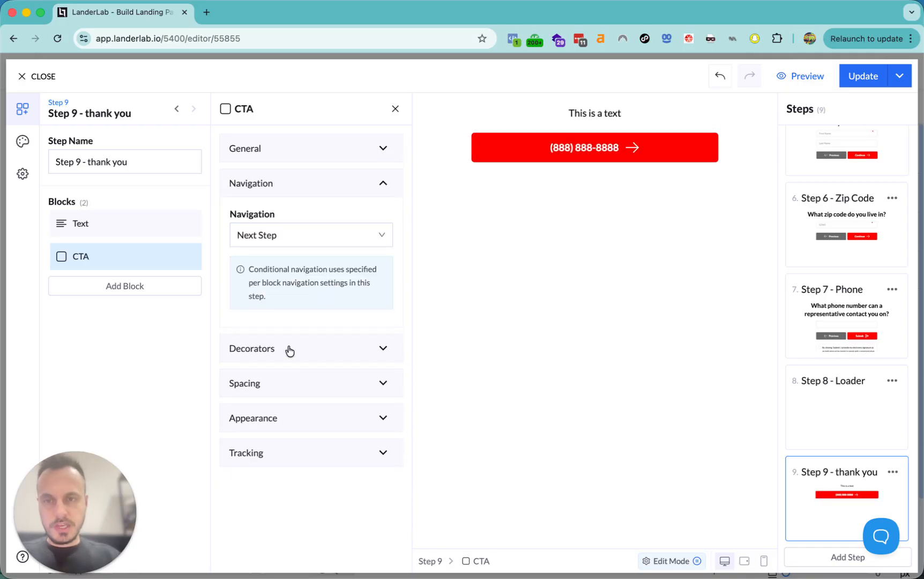
- Set the button's navigation to Phone Call, dialing the business phone number
left_click(291, 233)
left_click(280, 392)
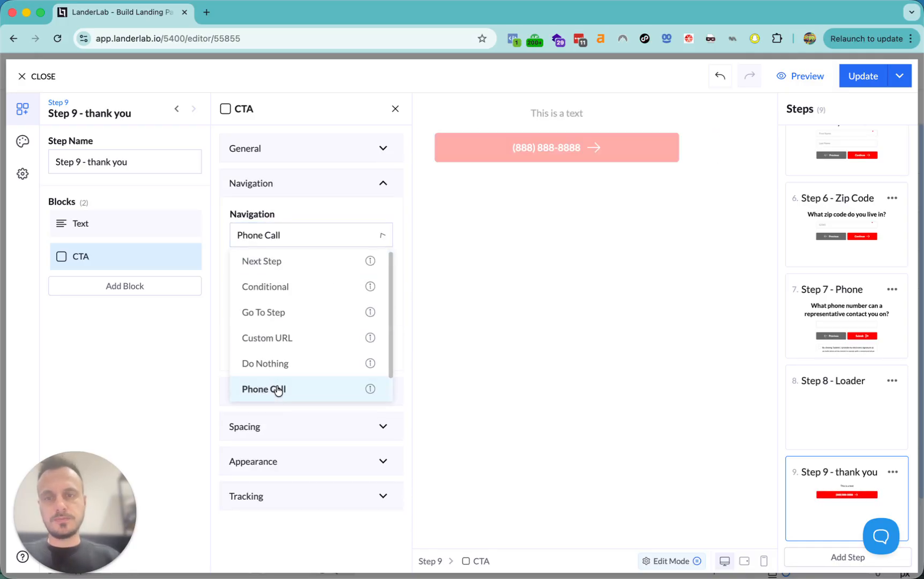
left_click(283, 264)
type("+1")
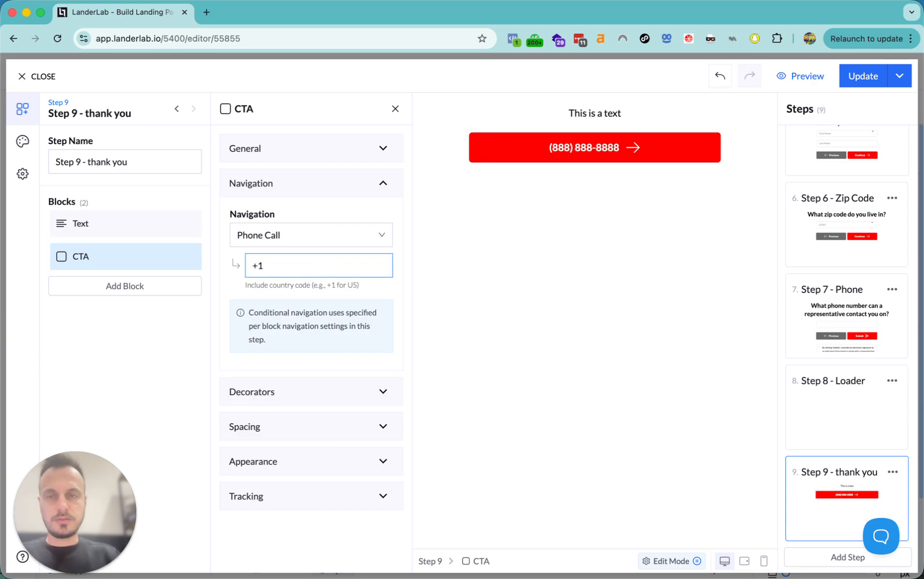
type("888888")
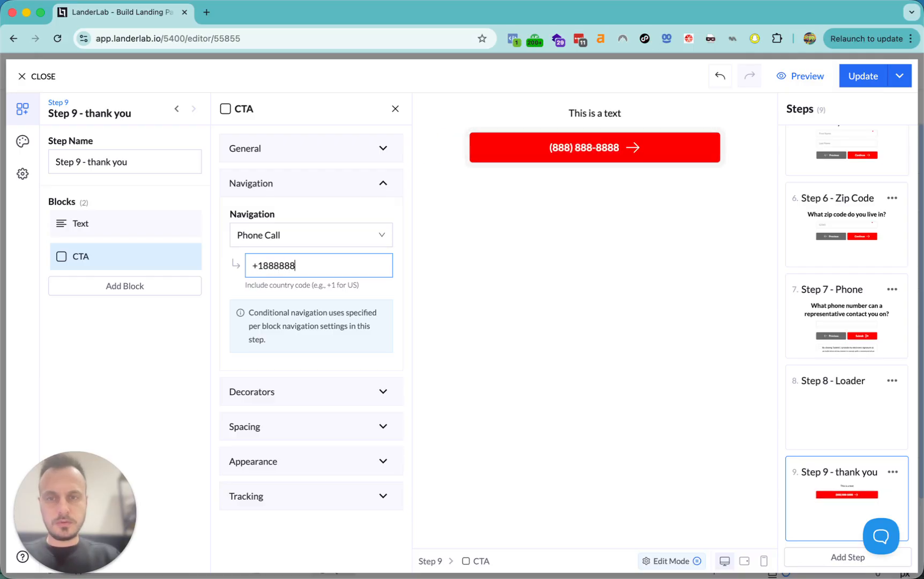
type("8888")
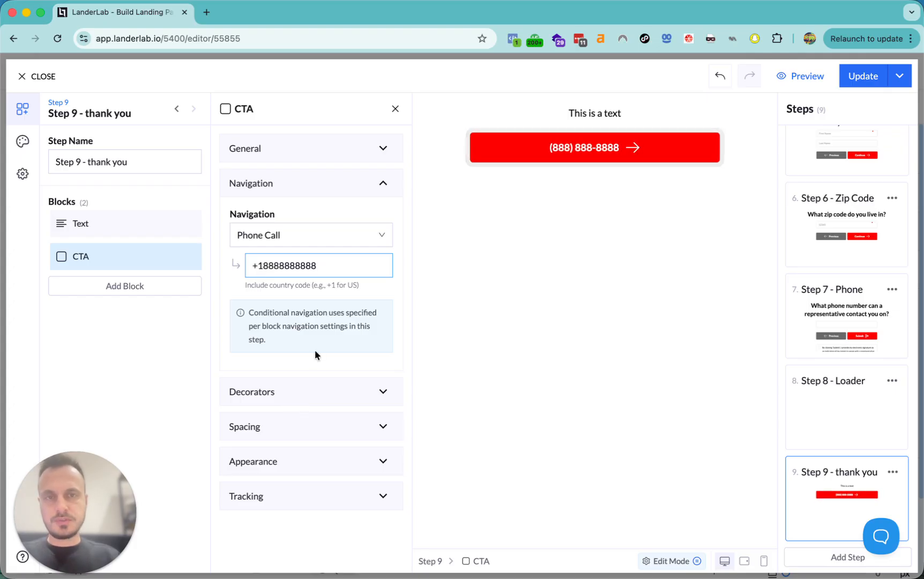
- Remove the button's trailing arrow icon and add a phone icon as its prefix
left_click(263, 396)
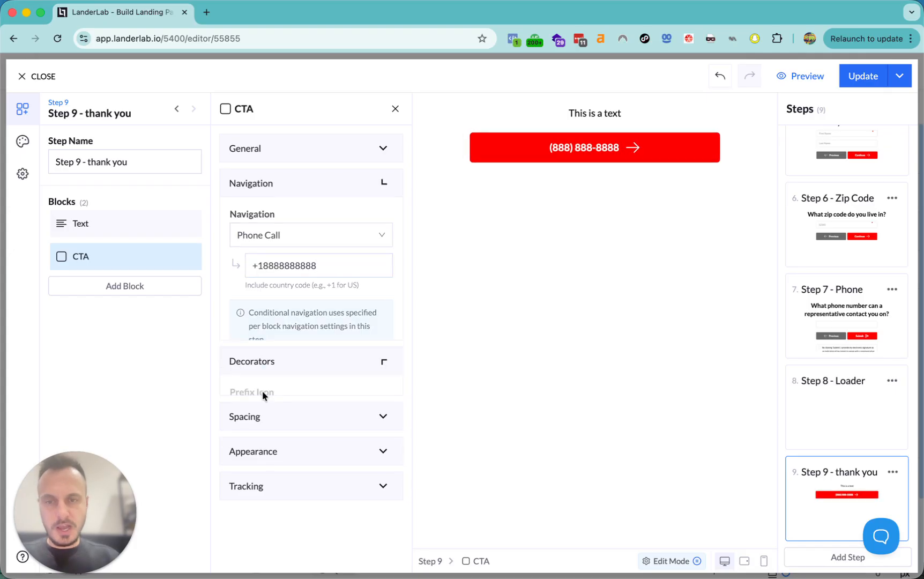
left_click(241, 318)
left_click(280, 380)
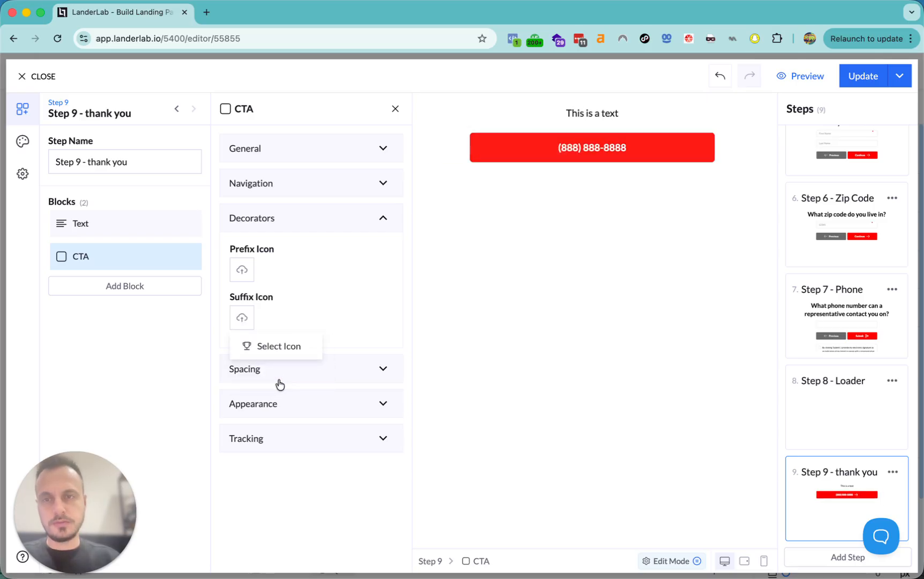
left_click(242, 270)
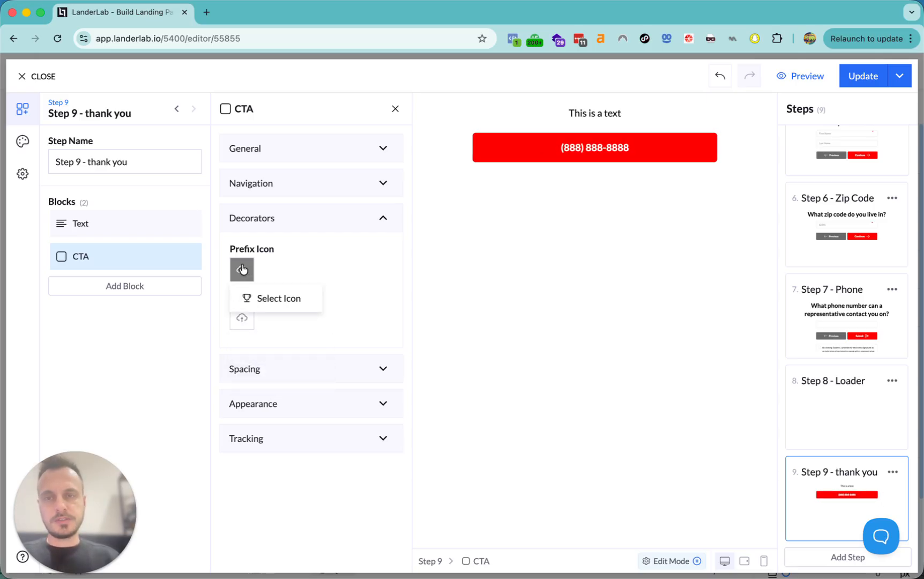
left_click(255, 300)
type("phone")
left_click(238, 362)
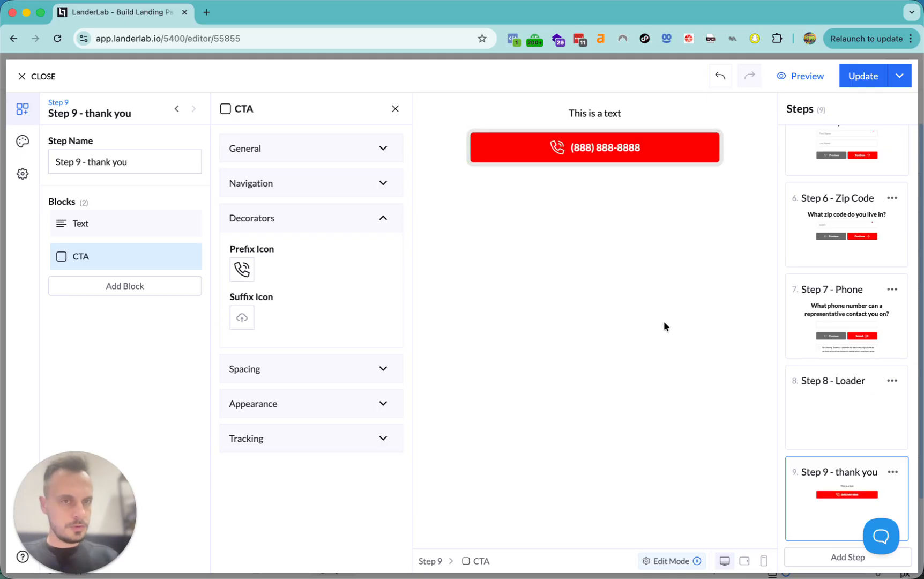
left_click(117, 286)
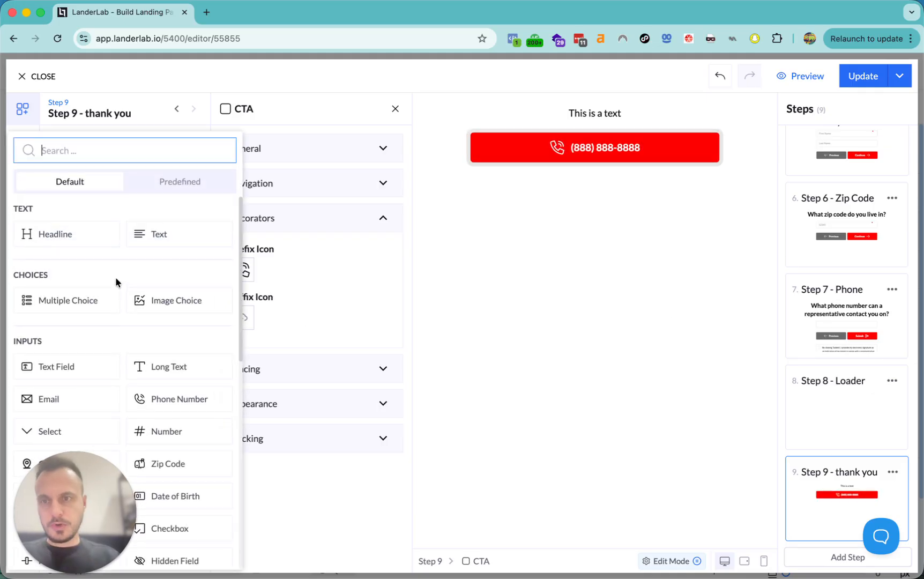
- Add a second text block below the button and paste the callback message into it
left_click(159, 239)
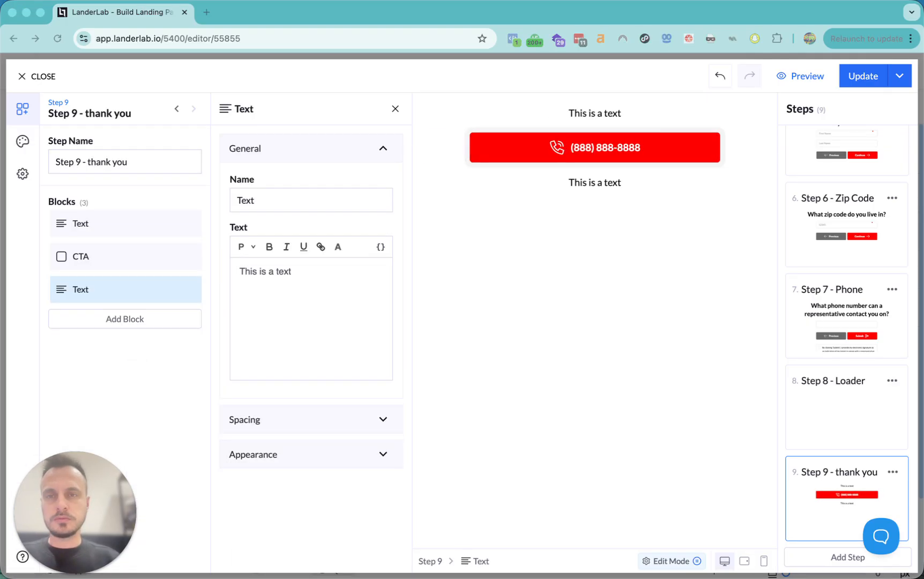
left_click(310, 291)
key("ctrl+a")
type("One of our team members will be calling you shortly to arrange your Medicare Advantage plan options review. If you wish to speak to a Licensed Insurance Agent immediately, please tap the button below to be connected.")
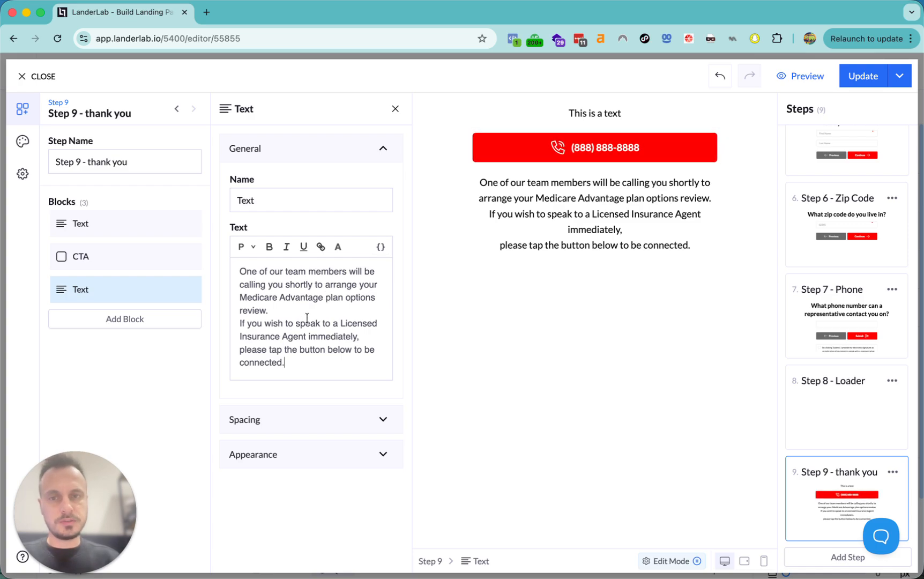
- Paste the callback message into the first text block and bold 'arrange your Medicare Advantage'
left_click(105, 227)
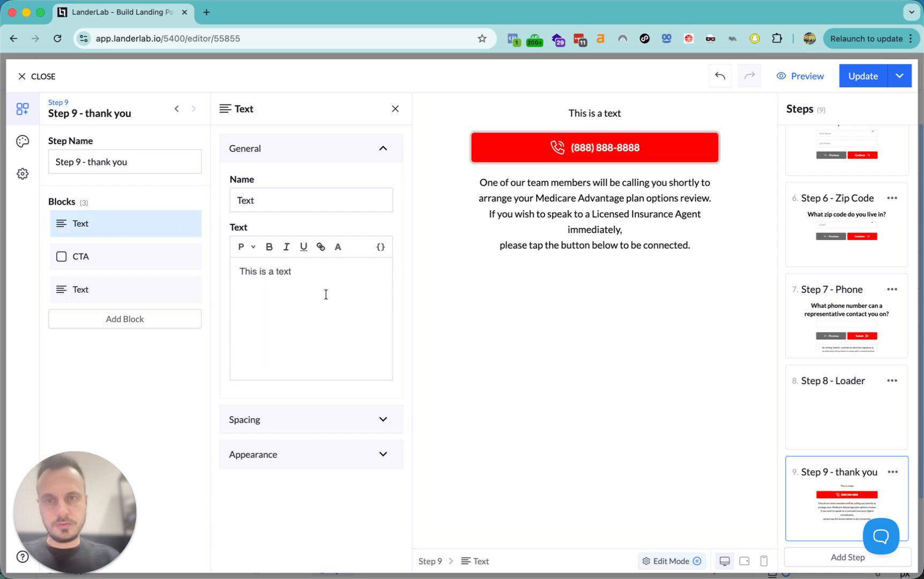
key("ctrl+a")
type("One of our team members will be calling you shortly to arrange your Medicare Advantage plan options review. If you wish to speak to a Licensed Insurance Agent immediately, please tap the button below to be connected.")
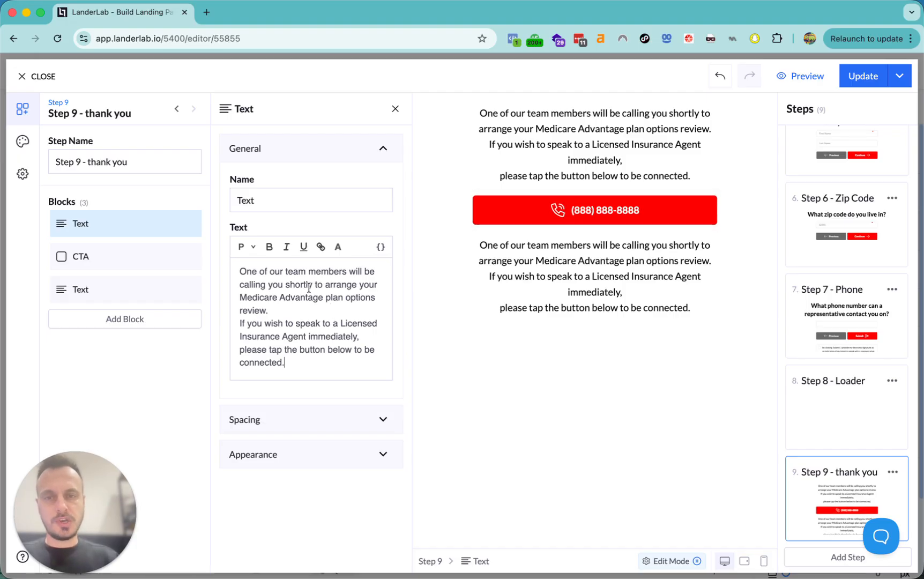
left_click_drag(326, 287, 325, 296)
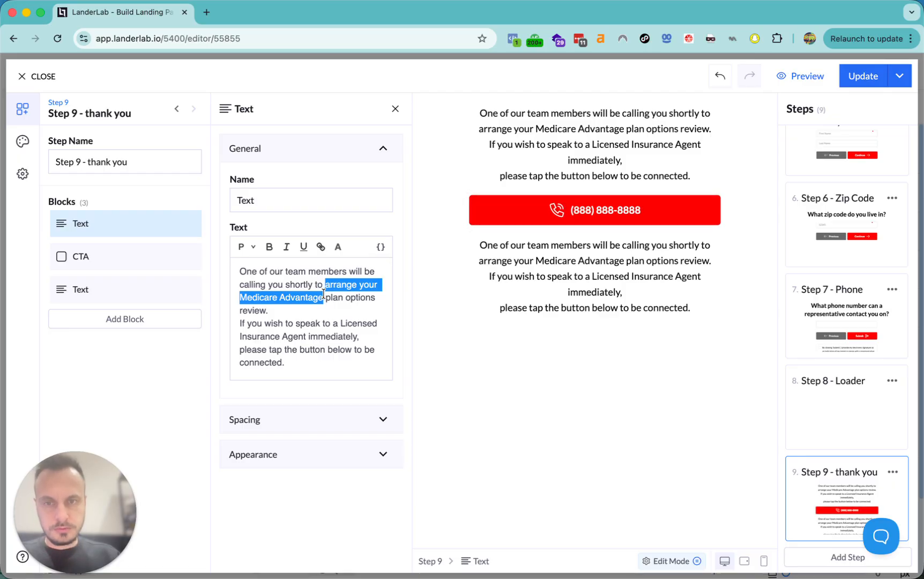
key("ctrl+b")
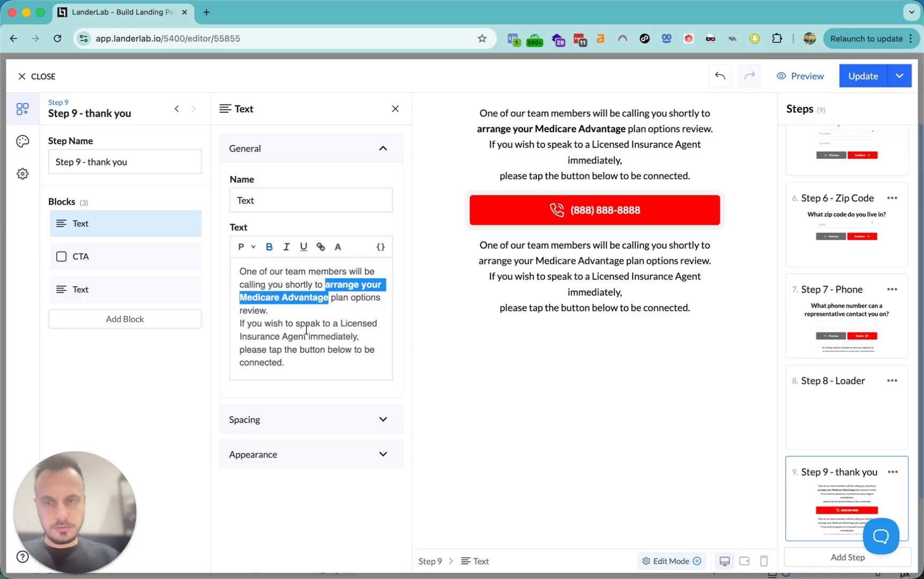
- Paste the Call now wording into the closing paragraph, bolding 'Licensed Insurance Agent for a FREE'
left_click(102, 294)
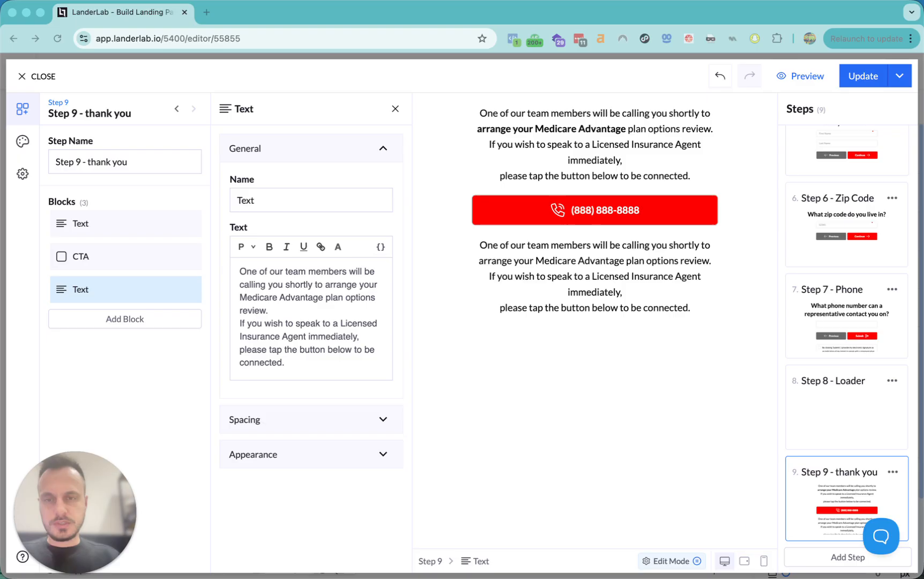
left_click(277, 323)
key("ctrl+a")
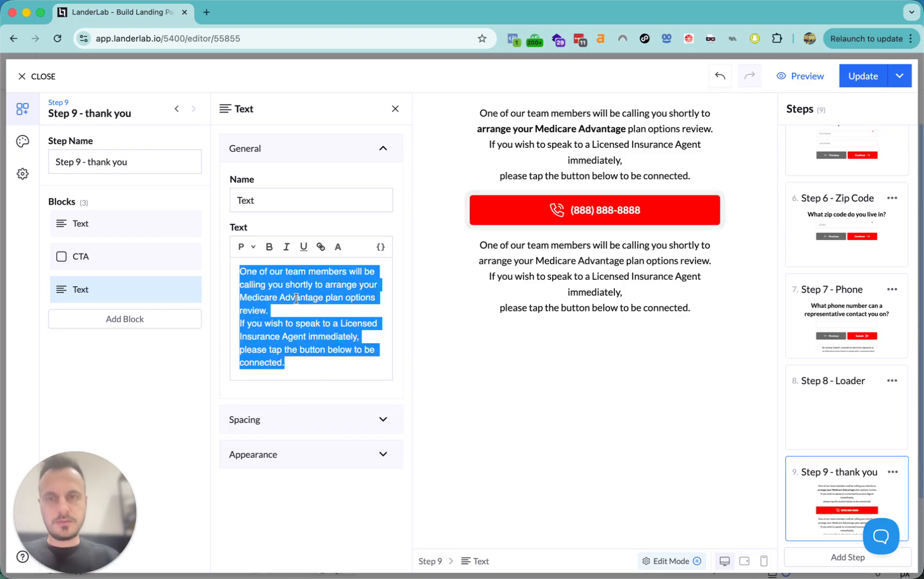
type("Call now to speak with a Licensed Insurance Agent for a FREE, no obligation, Medicare Advantage Plan options Review.")
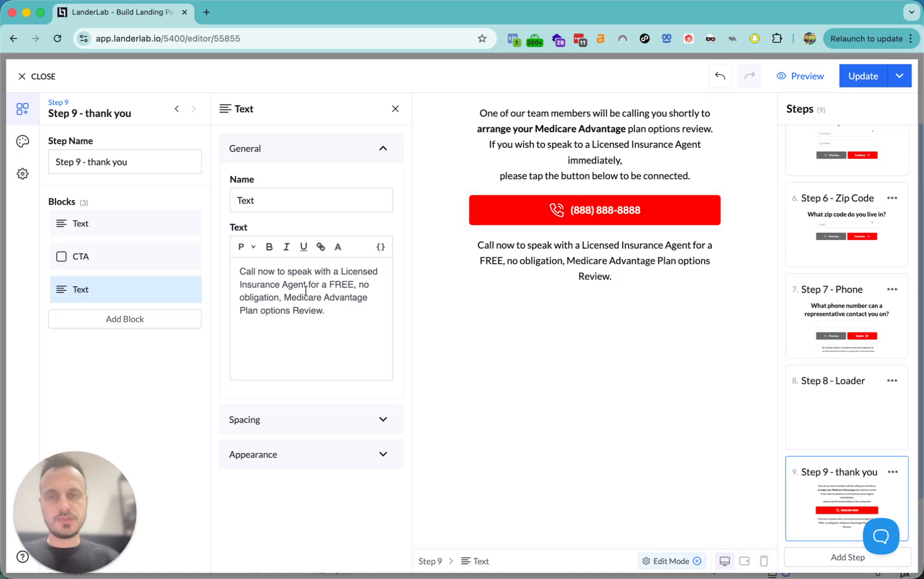
mouse_move(354, 284)
left_mouse_down()
mouse_move(264, 284)
mouse_move(338, 279)
mouse_move(340, 271)
left_mouse_up()
key("super+b")
left_click(314, 311)
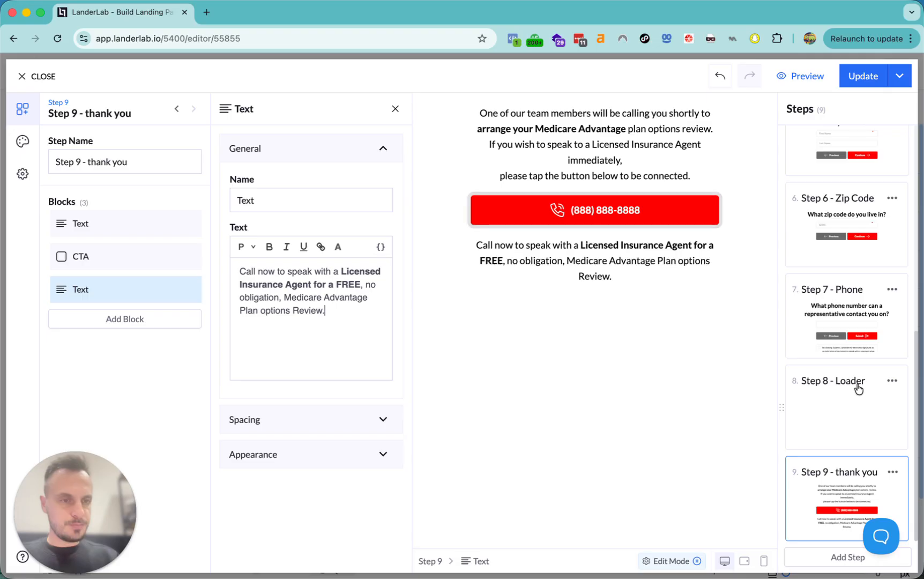
- Inspect the navigation setting of the Step 7 - Phone Submit button
left_click(846, 304)
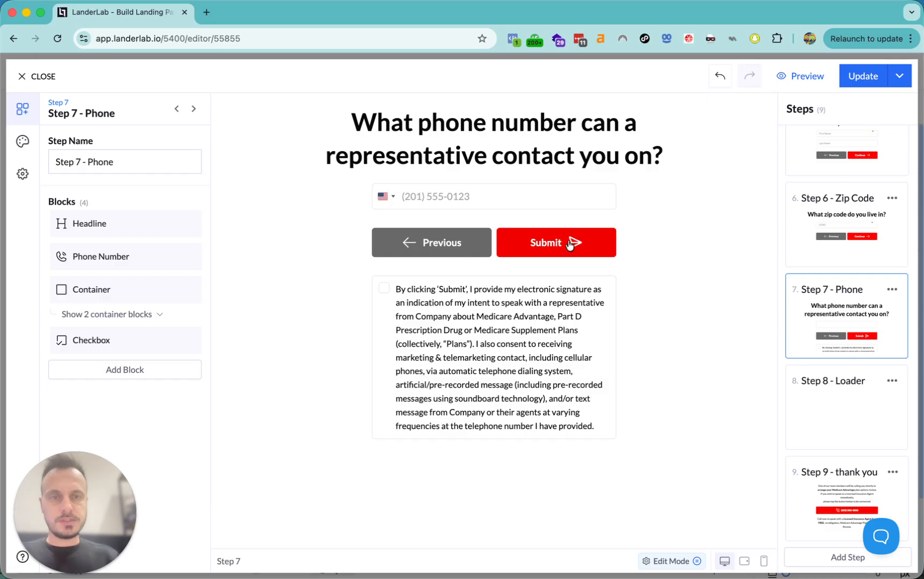
left_click(572, 258)
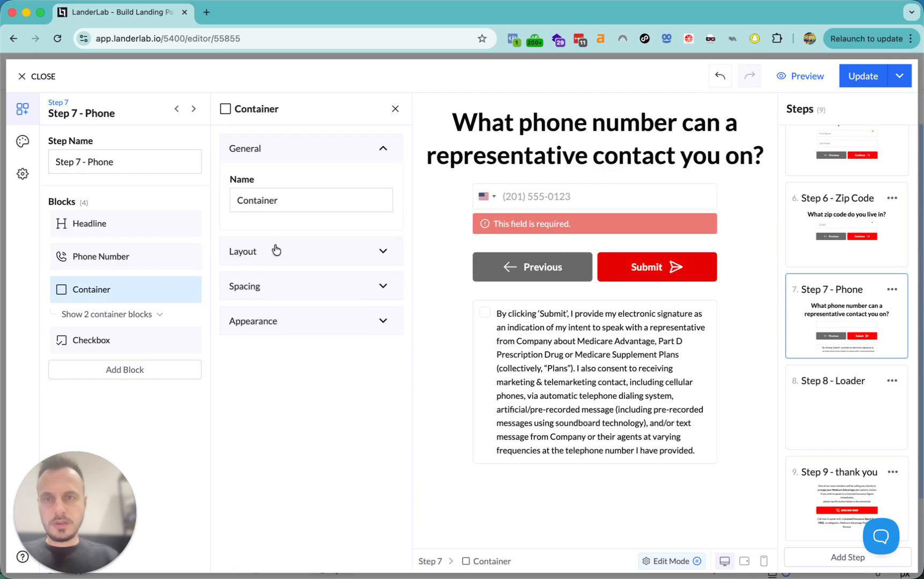
left_click(109, 315)
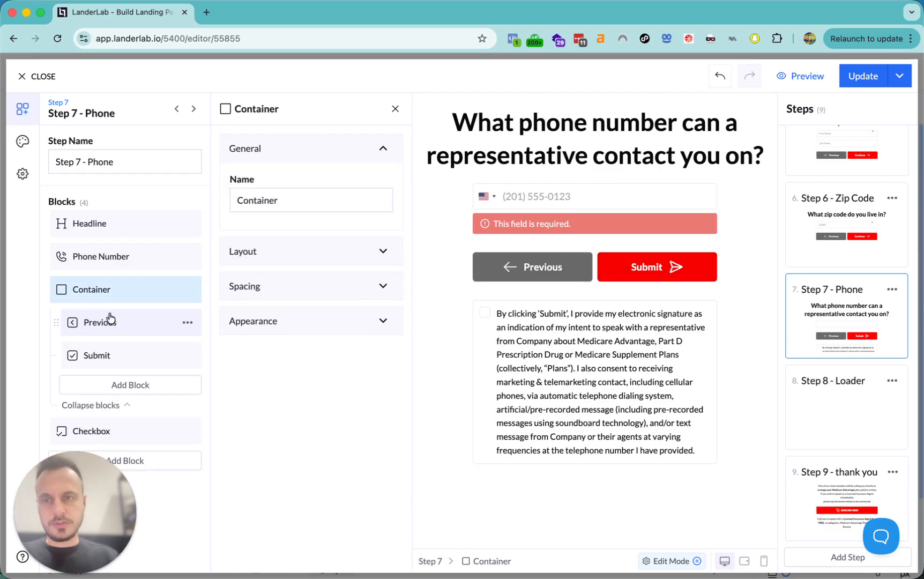
left_click(107, 356)
left_click(282, 349)
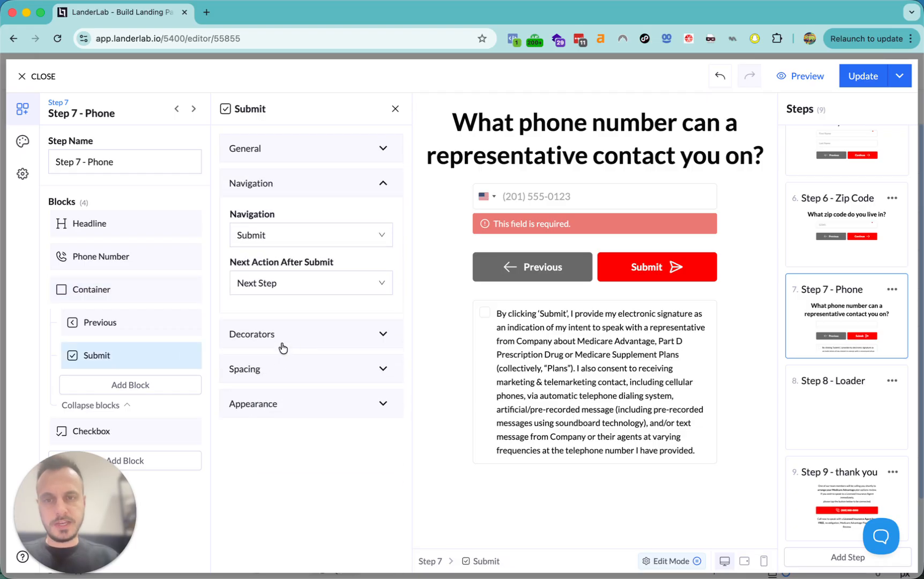
left_click_drag(242, 263, 381, 260)
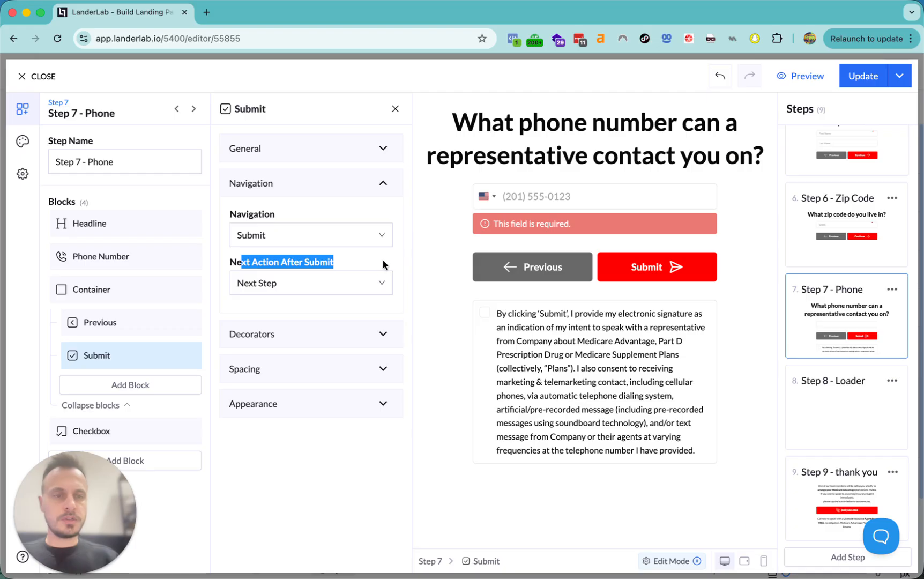
- Check the Step 8 List Loader's navigation, view Step 9, and save the quiz
left_click(825, 416)
left_click(113, 229)
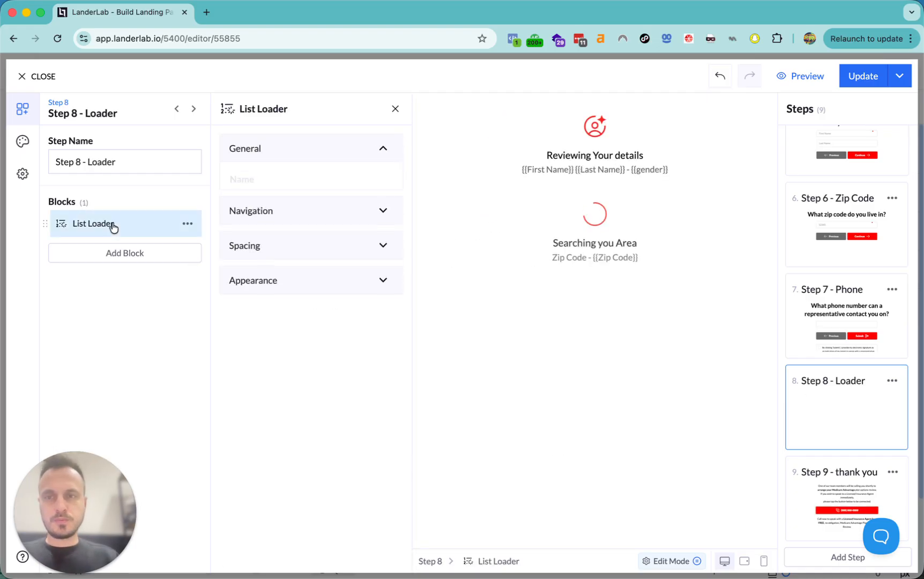
scroll(354, 373, "down", 3)
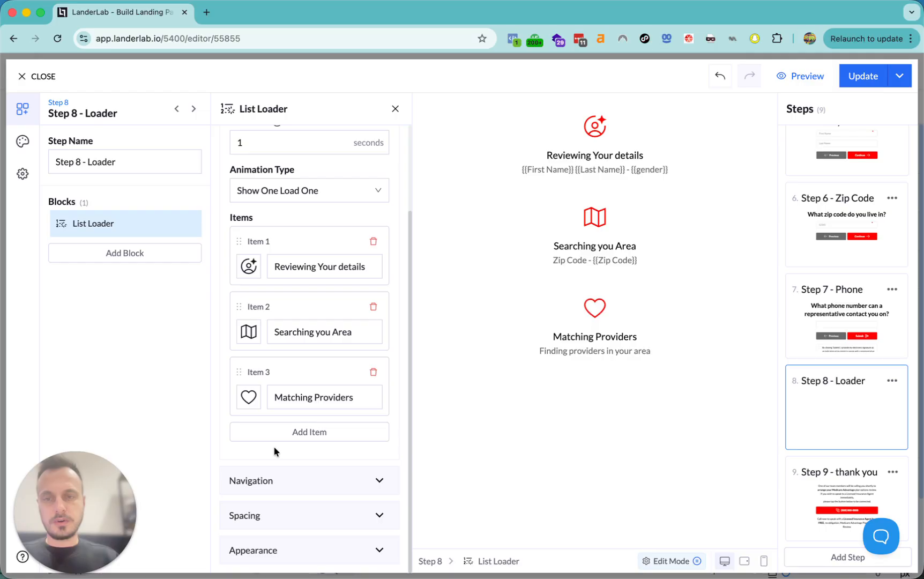
left_click(299, 485)
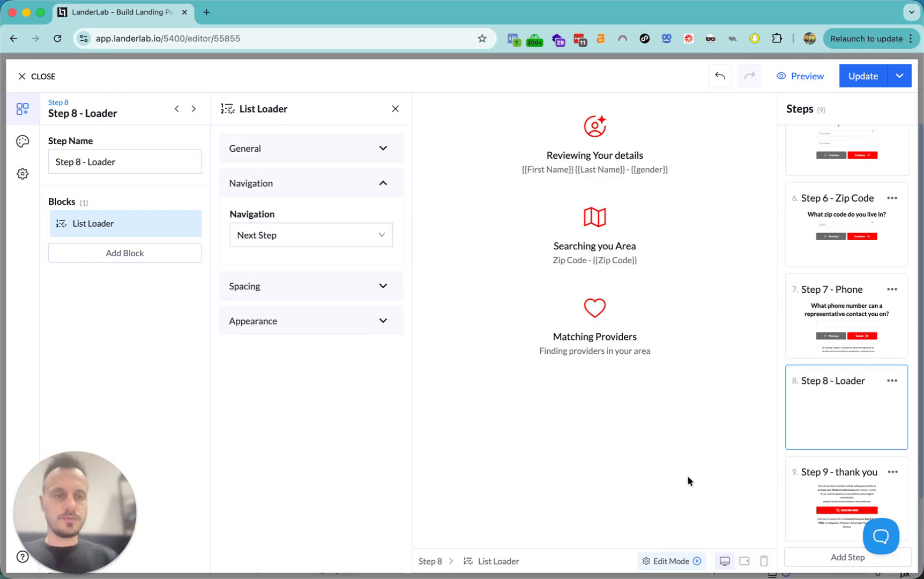
left_click(852, 485)
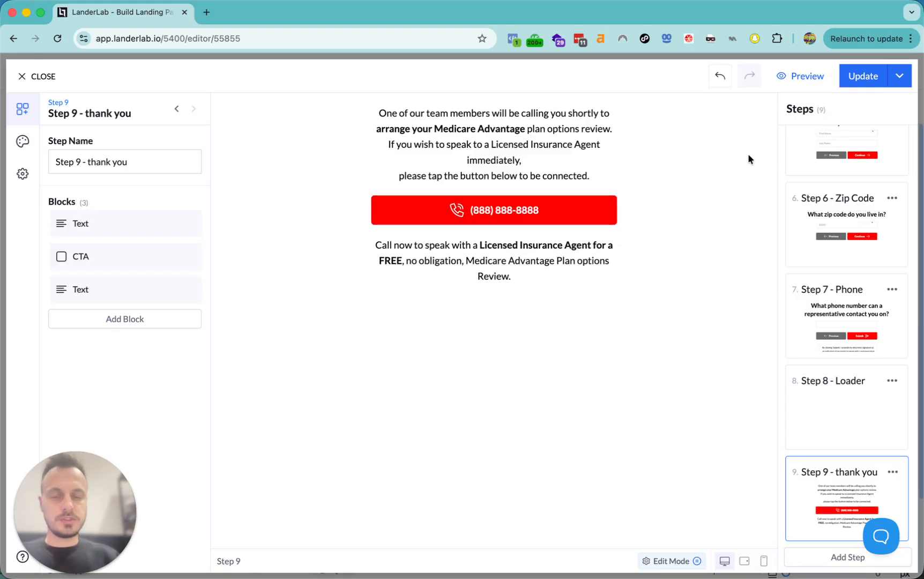
left_click(859, 77)
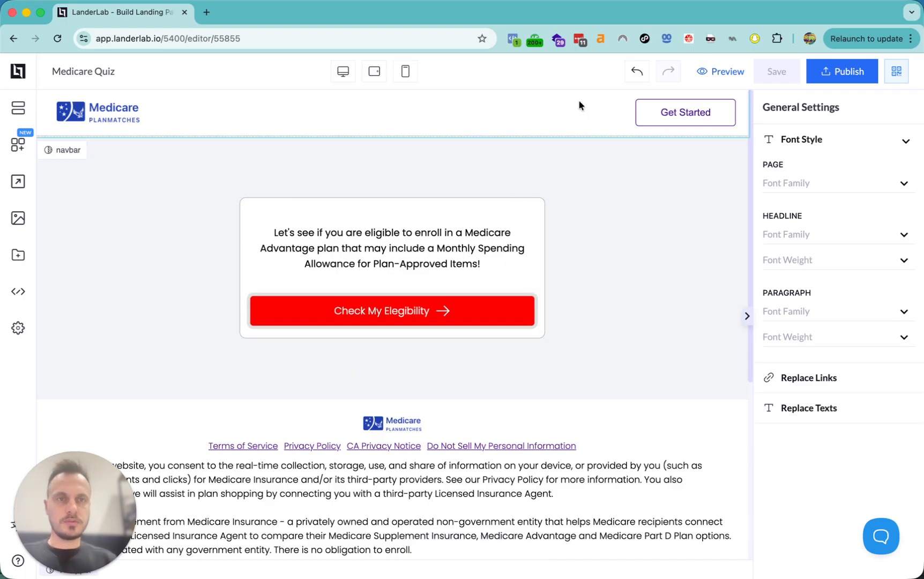
- Give the quiz block 30 px padding on all four sides, save, and preview the page
left_click(499, 206)
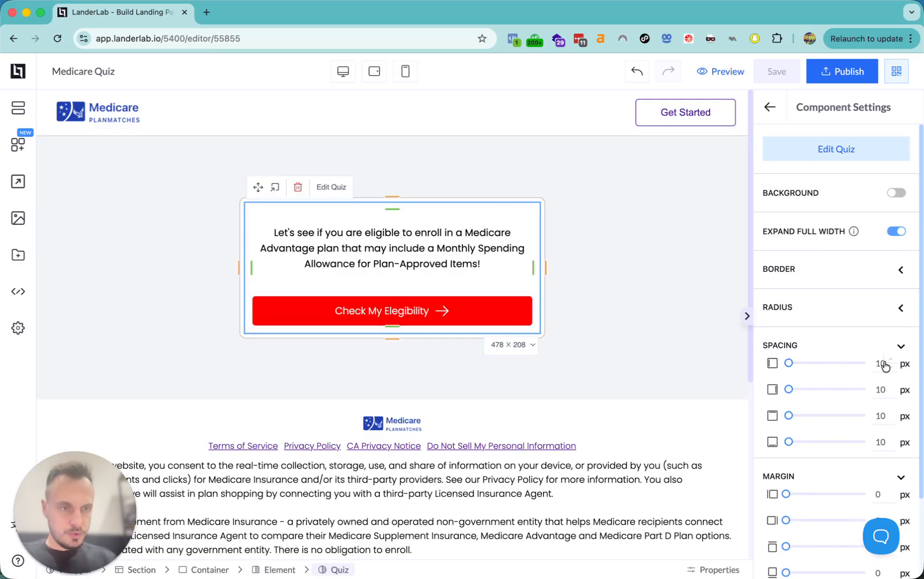
left_click_drag(881, 364, 877, 440)
type("3")
type("3")
type("3")
type("3")
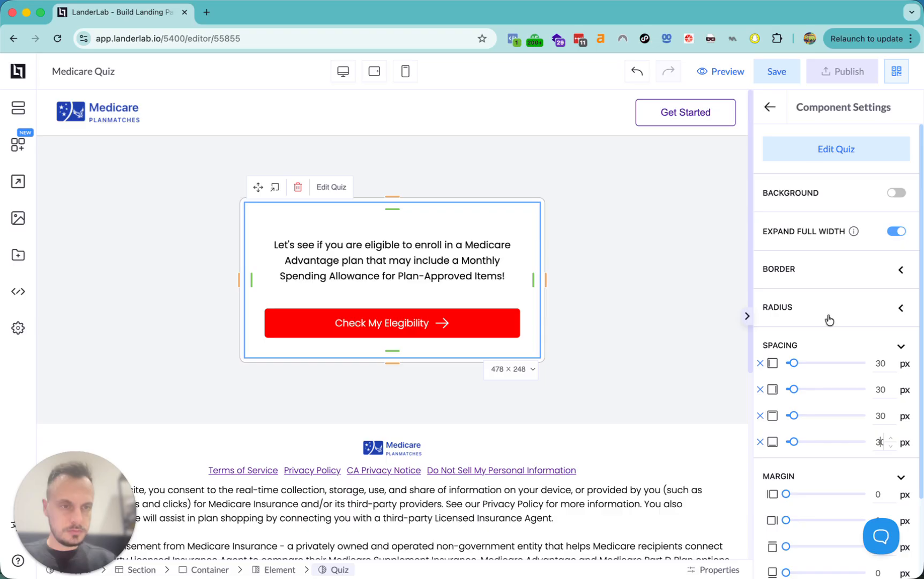
left_click(777, 73)
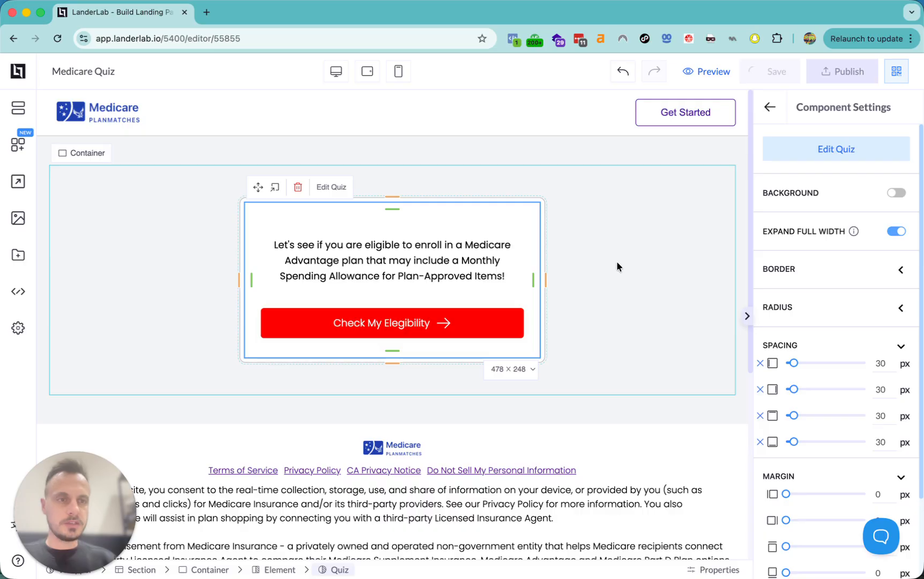
left_click(724, 72)
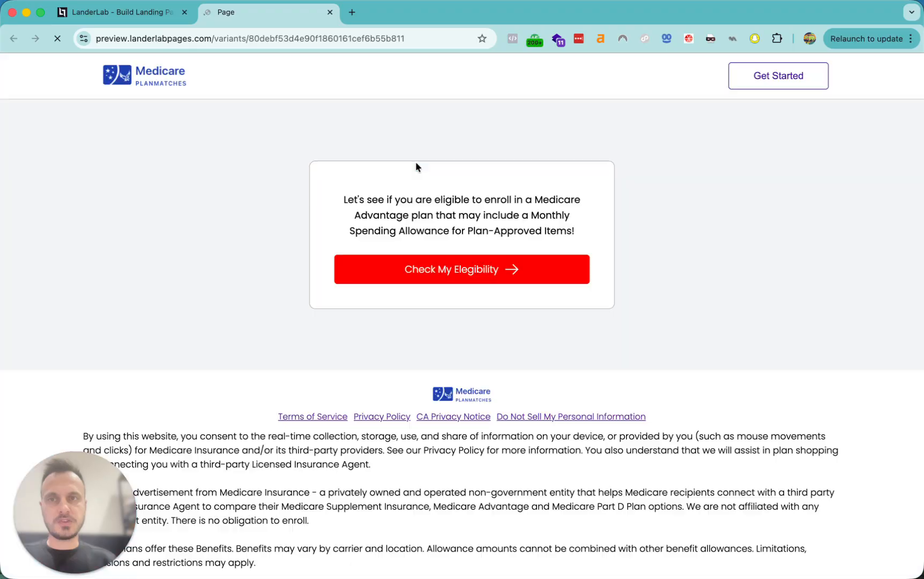
- Start the preview quiz, answer Yes and Male, and submit birth date 03-25-1999
left_click(460, 271)
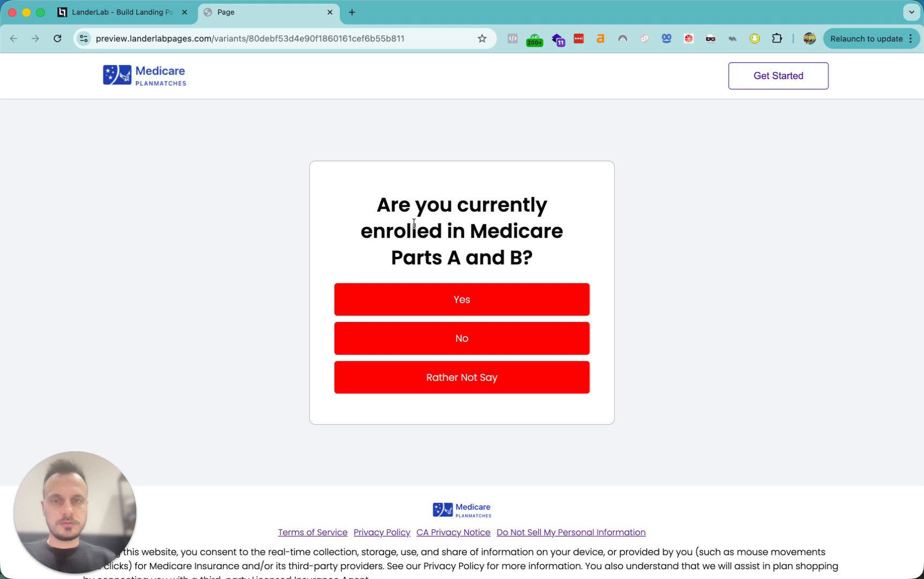
left_click(460, 312)
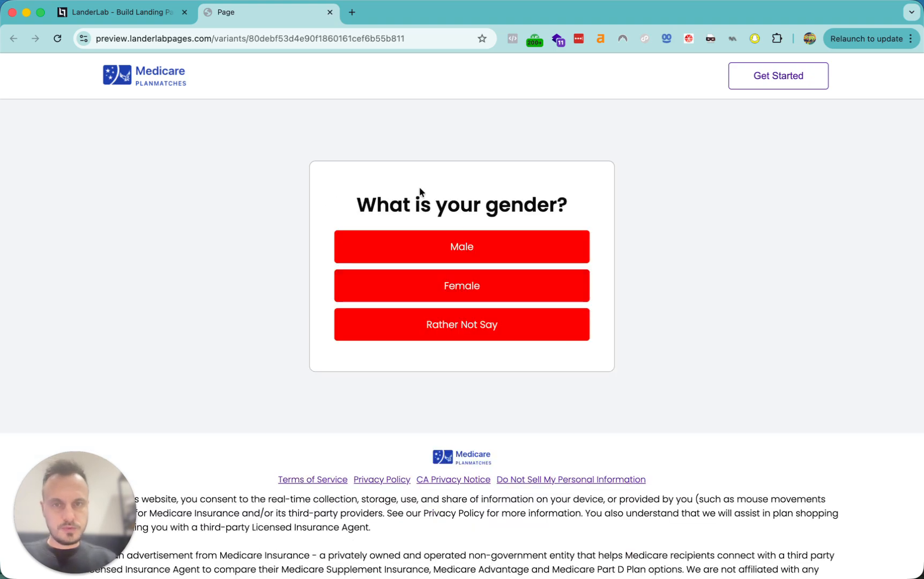
left_click(452, 245)
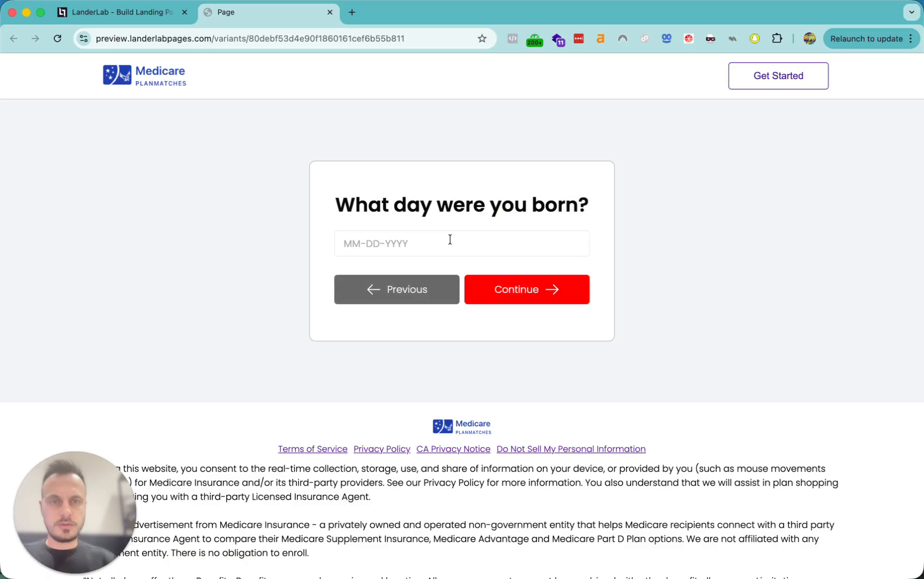
left_click(408, 249)
type("03-25-1")
type("999")
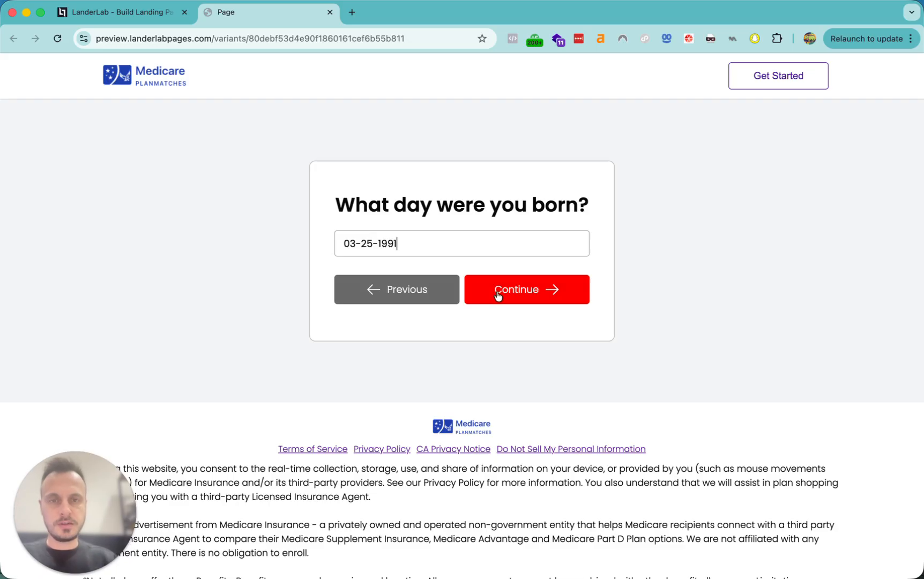
left_click(476, 289)
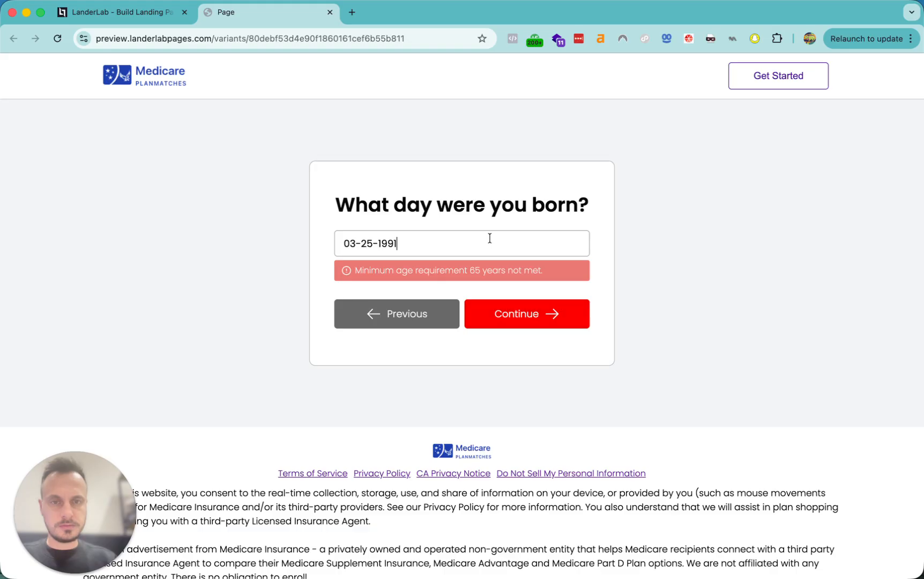
- After the minimum age error, change the birth year to 1951 and continue
left_click(409, 268)
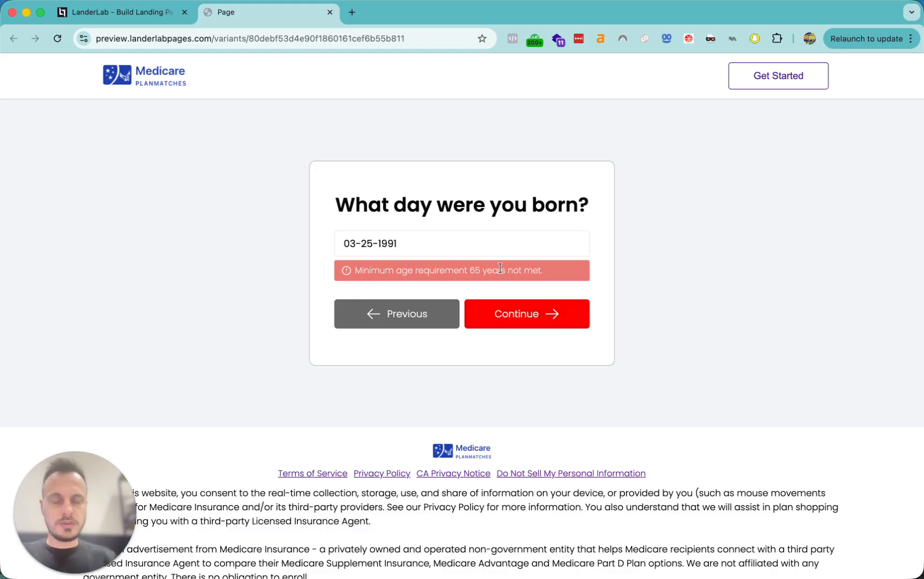
left_click_drag(354, 270, 435, 263)
left_click(413, 243)
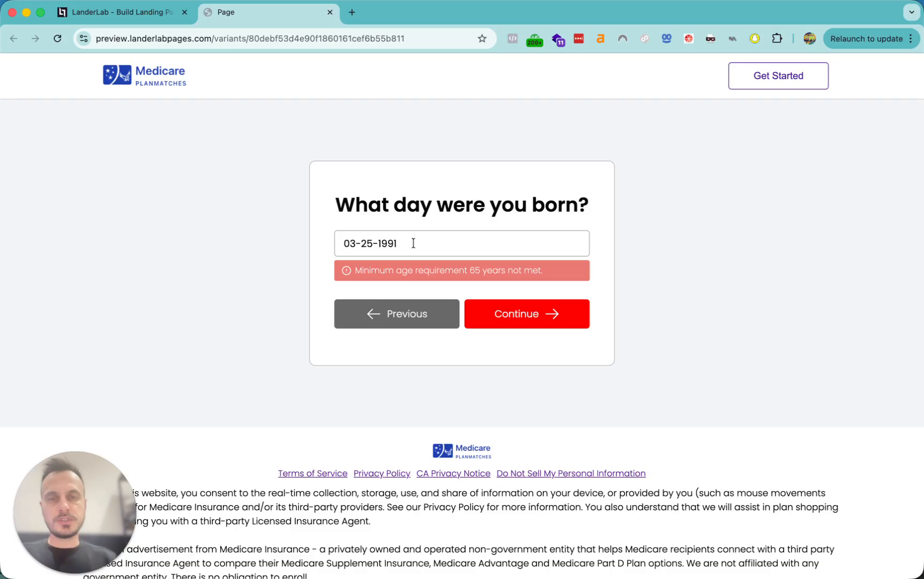
key("BackSpace")
key("BackSpace")
type("51")
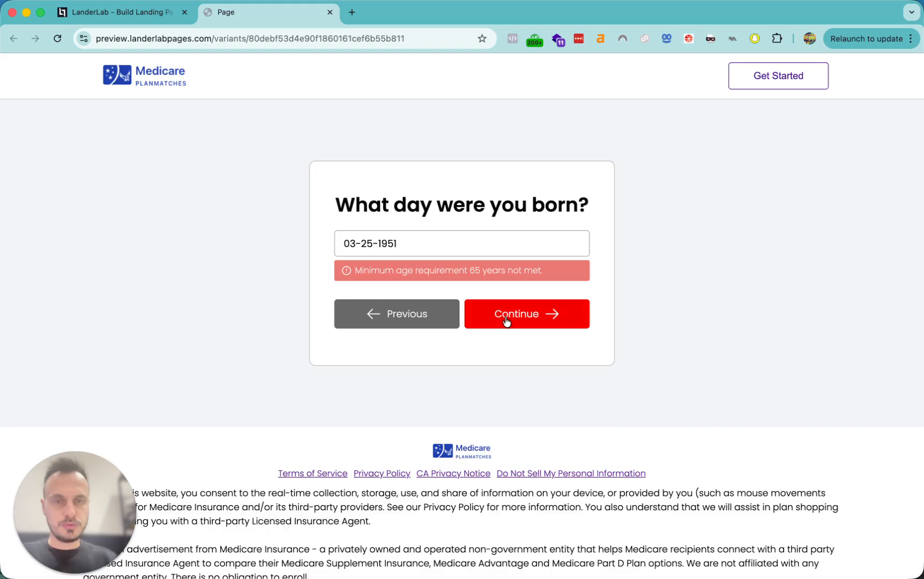
left_click(504, 288)
left_click(412, 245)
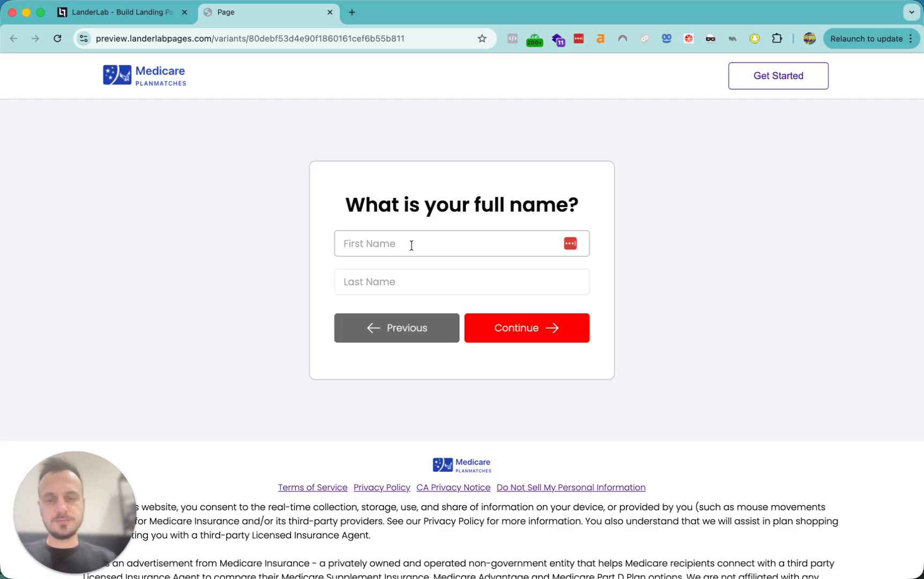
- Enter the test lead's first and last name and continue to the zip question
type("Test")
key("Tab")
type("t")
key("BackSpace")
type("La")
key("super+a")
left_click(418, 243)
key("super+a")
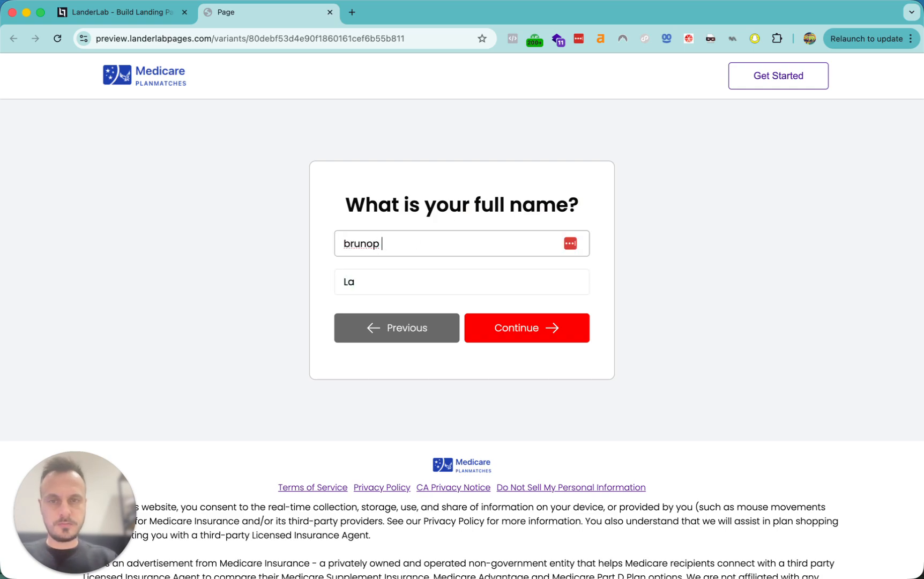
key("super+a")
key("Tab")
left_click(547, 330)
- Enter a test zip code and phone number, tick the consent box, and submit the quiz
left_click(440, 269)
type("10001")
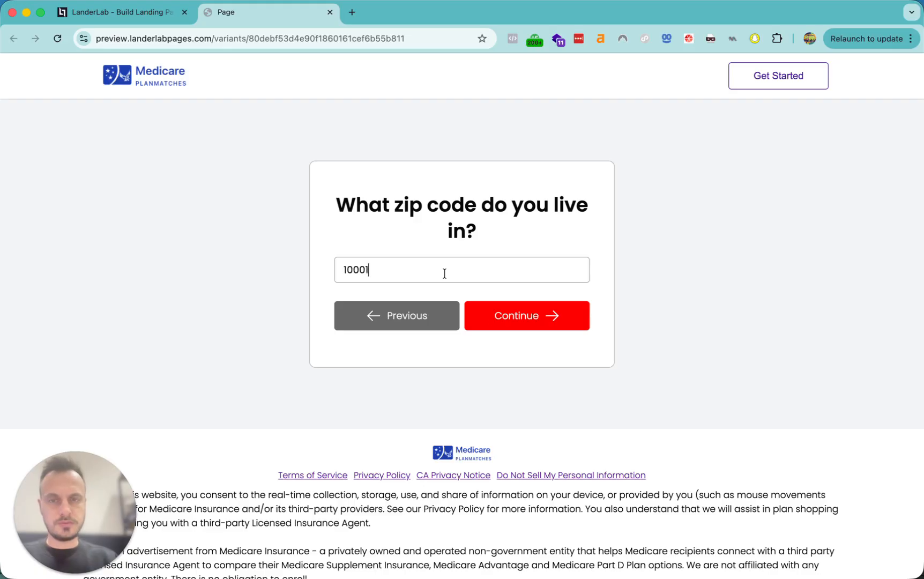
left_click(498, 322)
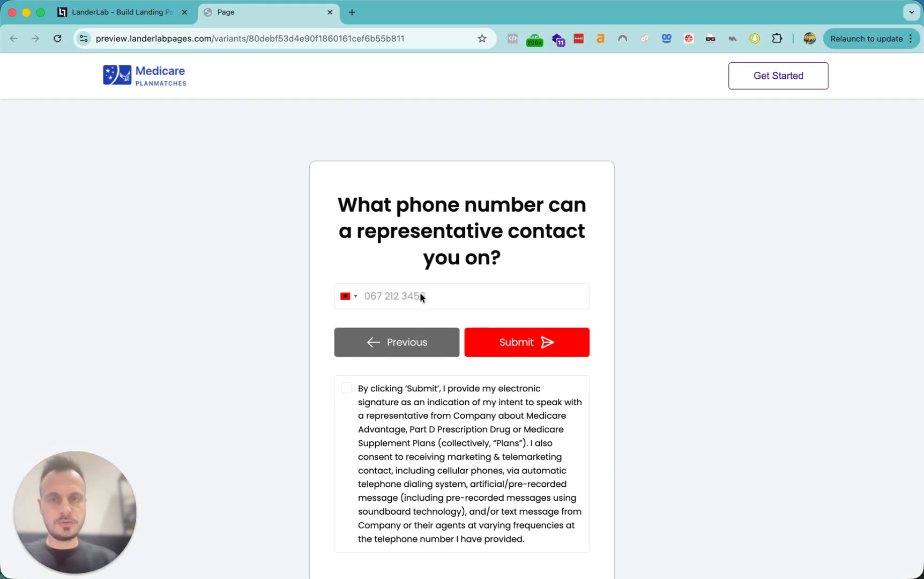
left_click(396, 434)
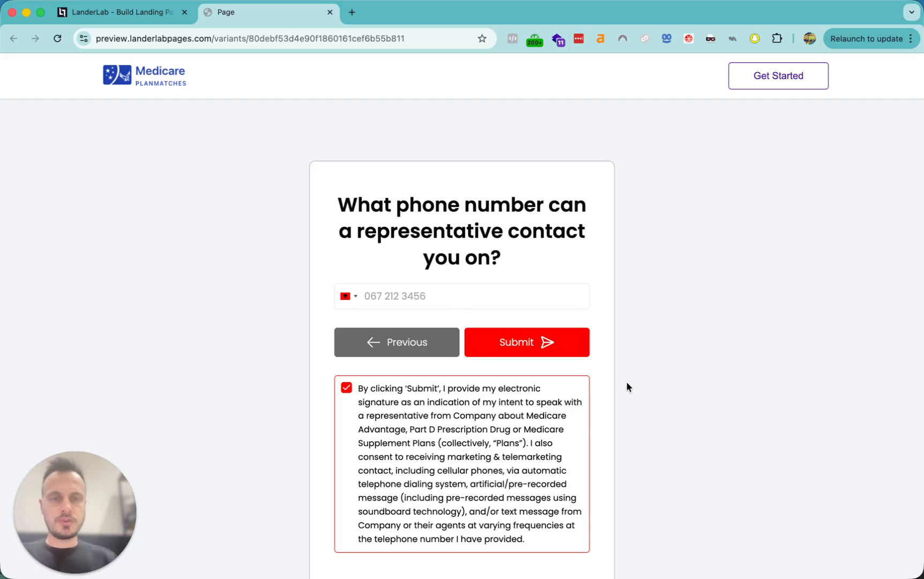
scroll(563, 370, "down", 2)
left_click(436, 226)
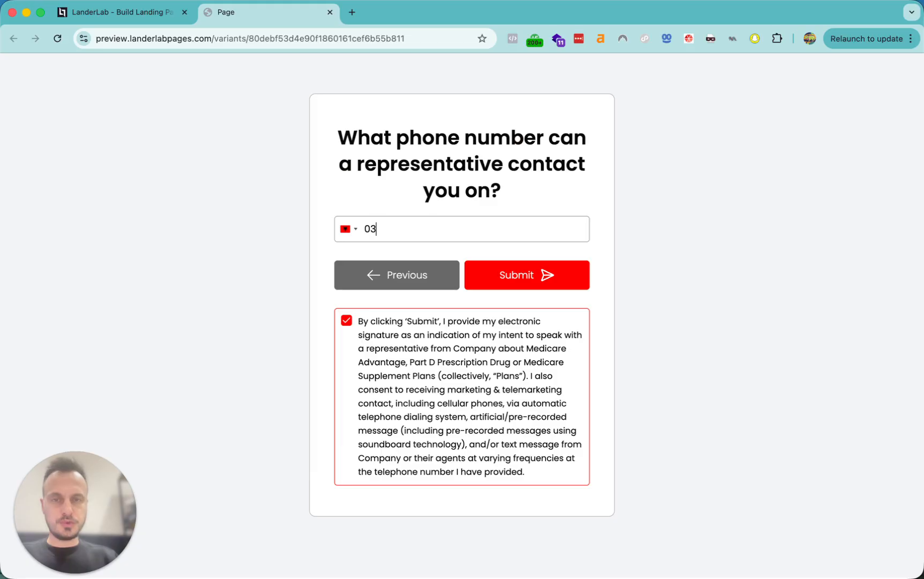
left_click(500, 278)
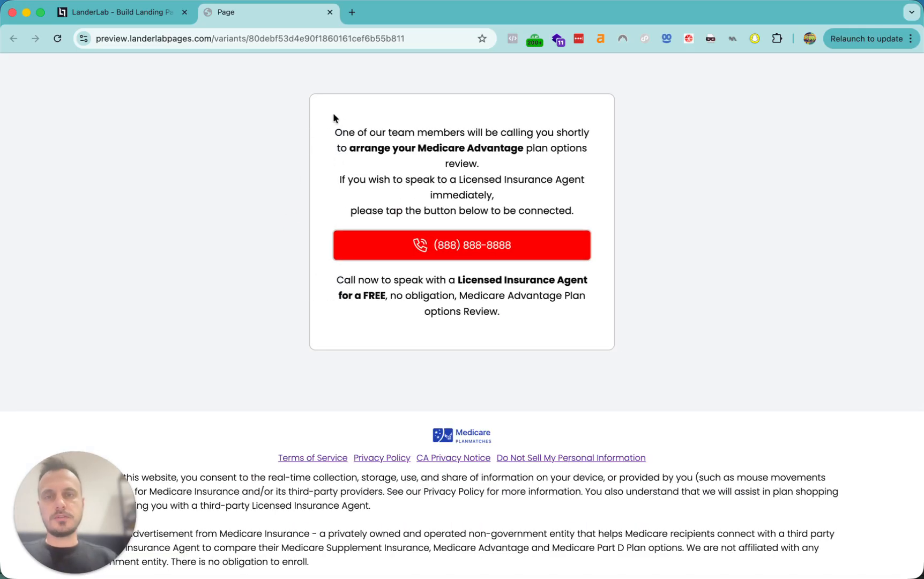
- Test the thank-you page's call-now link, cancel the external app prompt, and return to the editor
left_click_drag(328, 116, 453, 250)
left_click(453, 250)
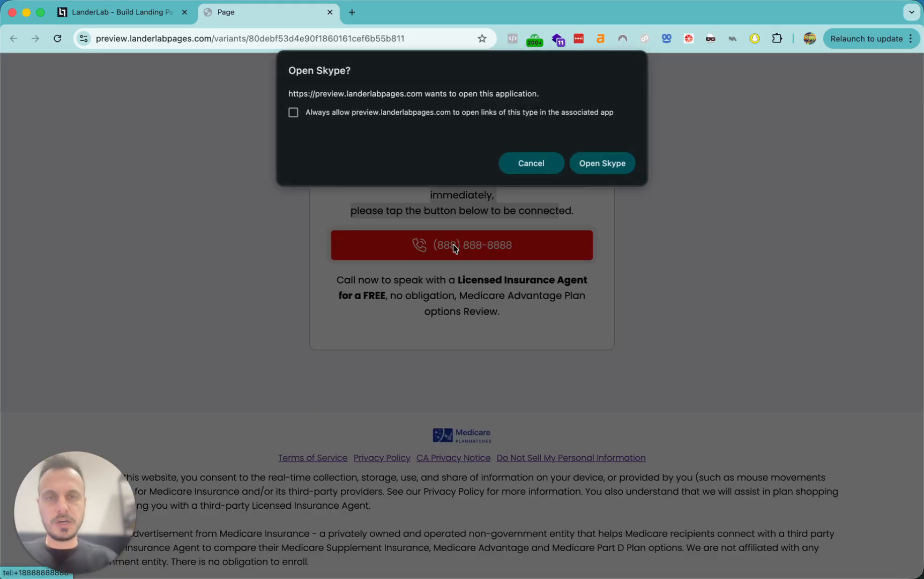
left_click(524, 161)
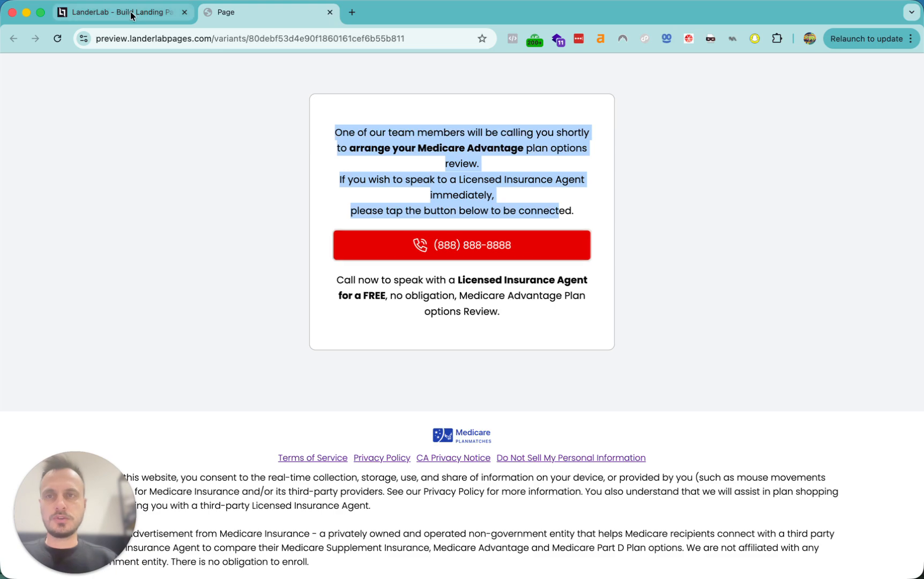
left_click(131, 14)
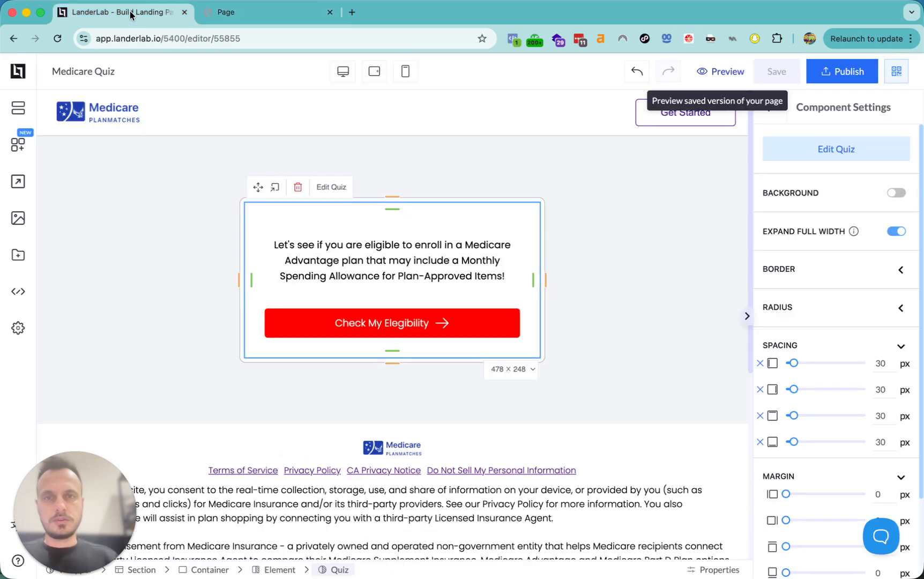
- Open the Medicare Quiz's Leads tab and scroll across all columns of the test lead
left_click(86, 71)
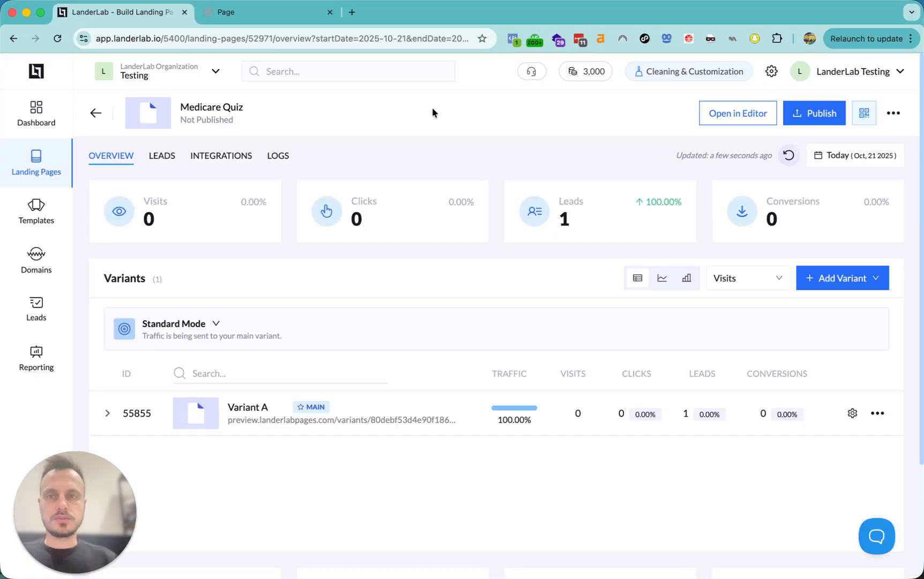
left_click(159, 157)
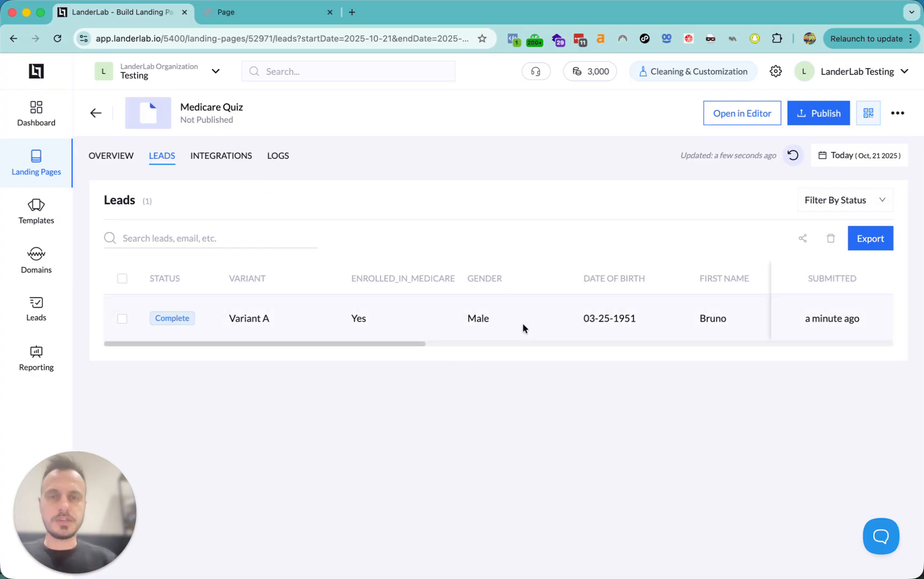
scroll(530, 319, "right", 10)
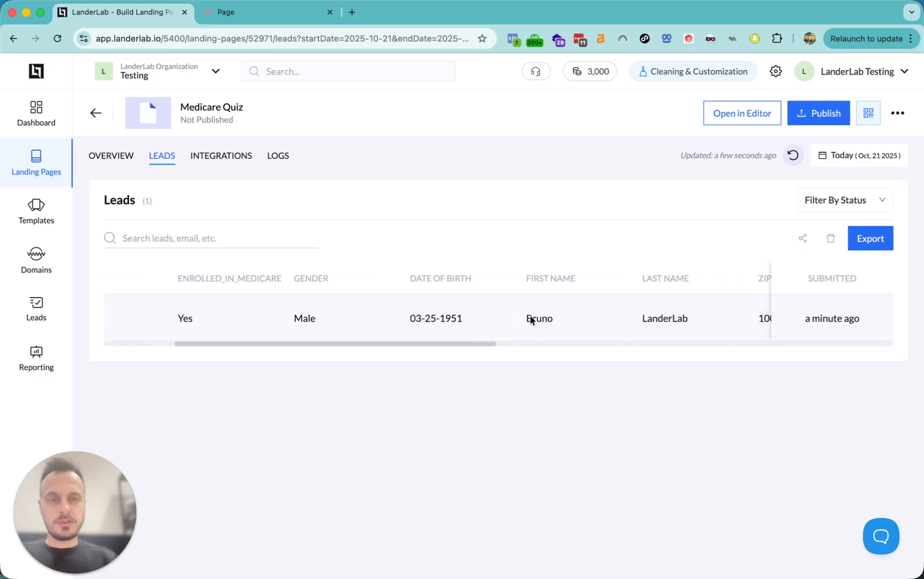
scroll(530, 320, "right", 15)
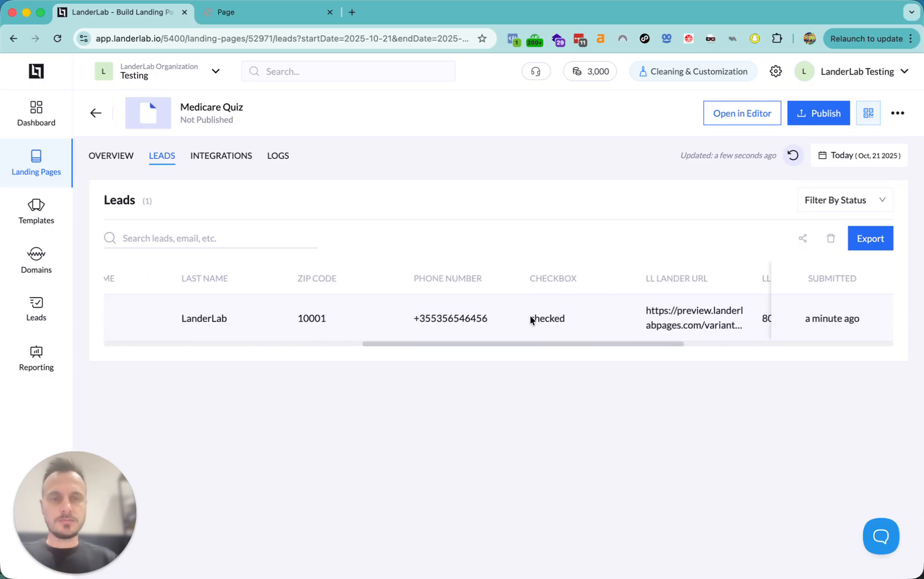
scroll(531, 320, "right", 12)
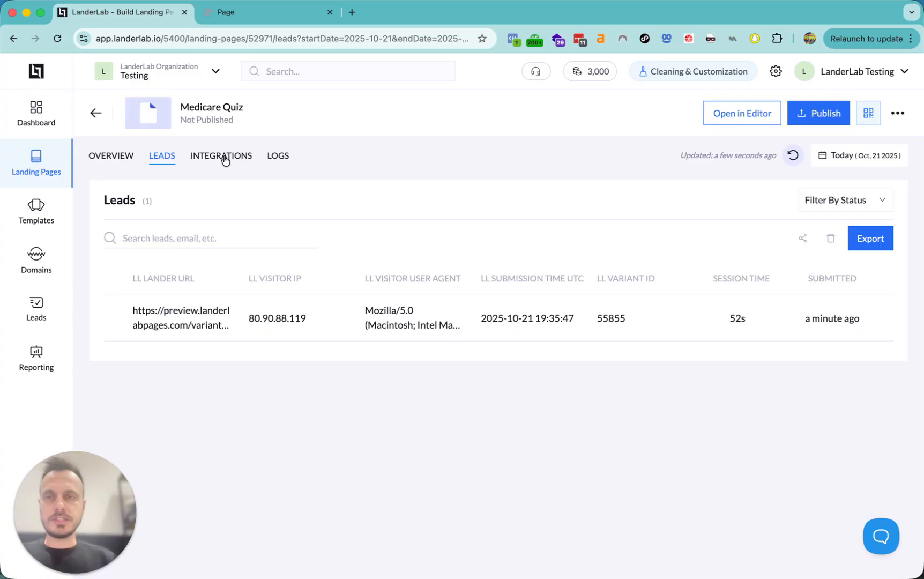
left_click(225, 159)
- Browse the available integrations, including Leads Distribution options LeadsPedia, LeadProsper and Phonexa
left_click(492, 457)
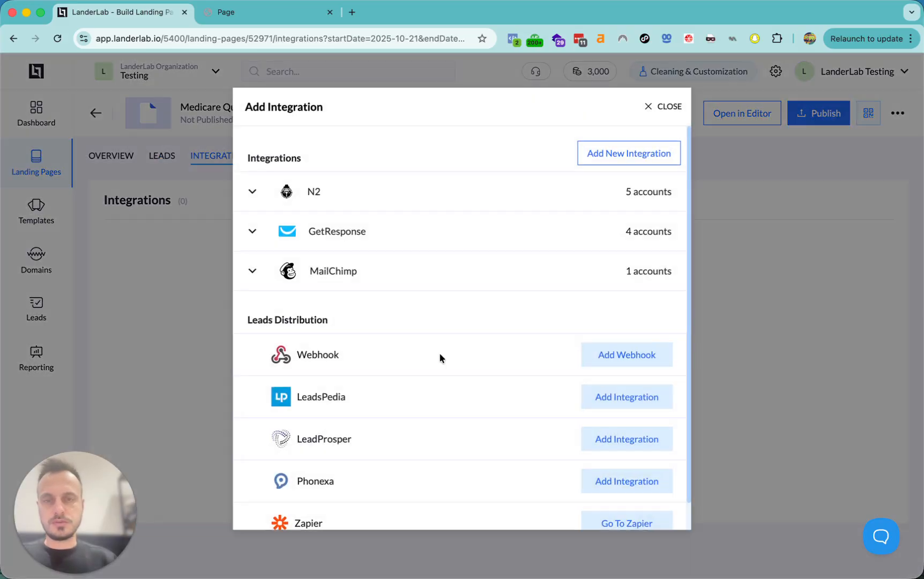
scroll(416, 358, "down", 2)
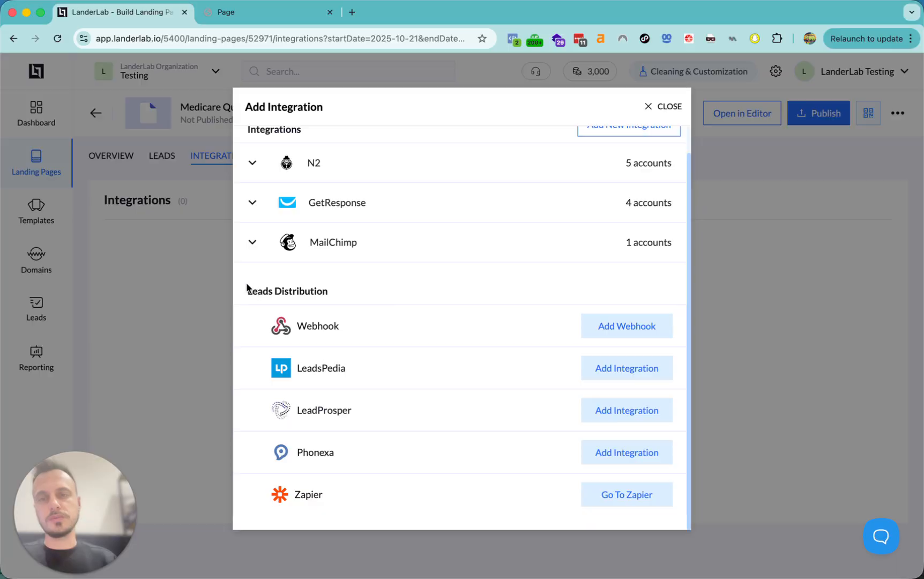
left_click_drag(248, 290, 326, 285)
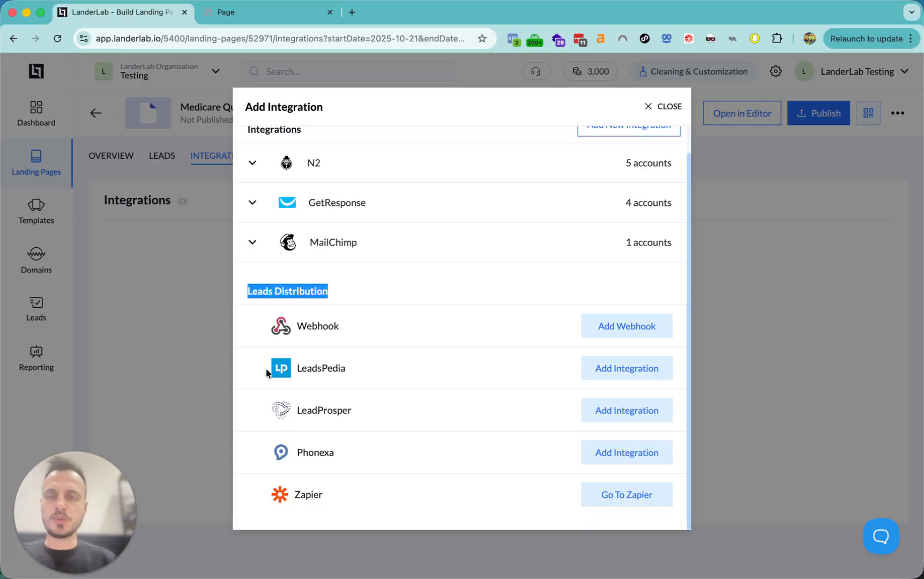
left_click_drag(254, 359, 375, 448)
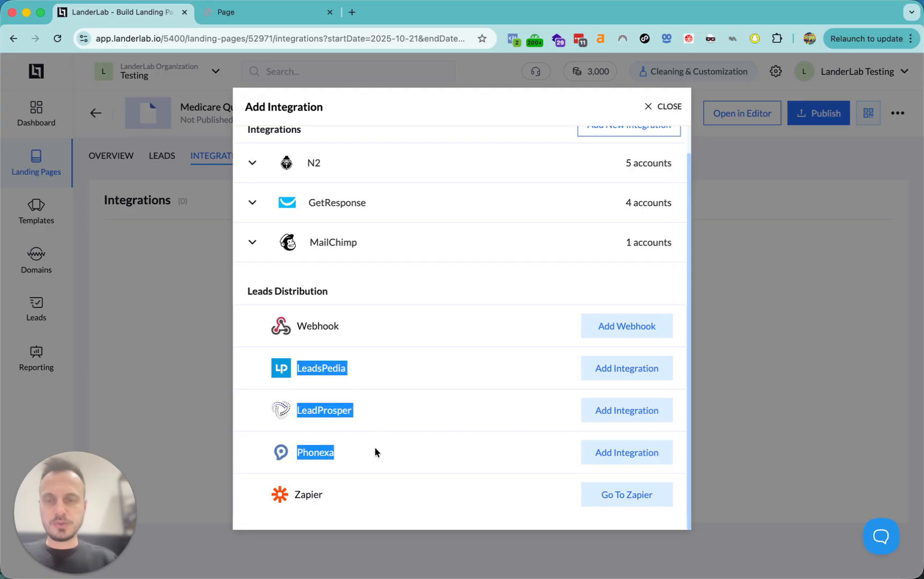
left_click(382, 324)
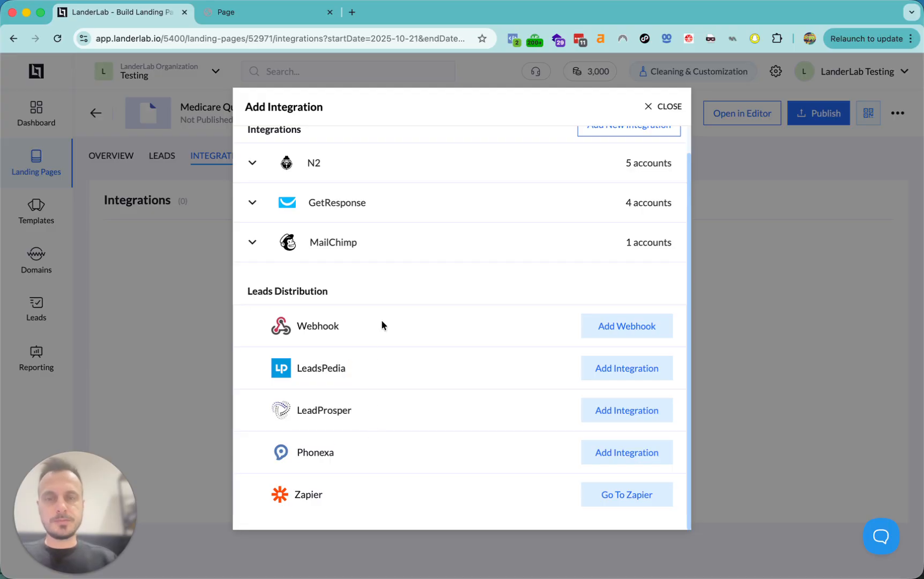
- Open the webhook setup form, then close it and the integrations list
left_click(616, 327)
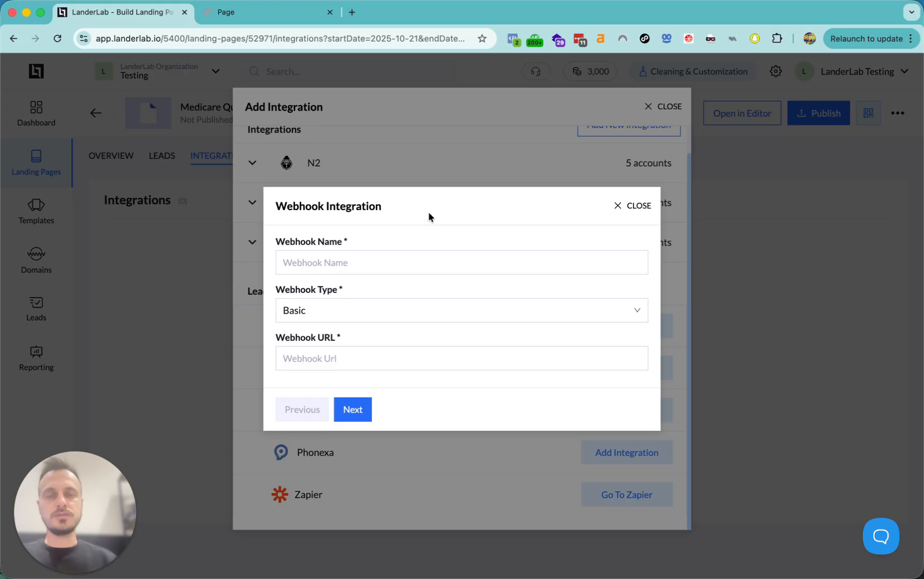
left_click(617, 206)
left_click(670, 106)
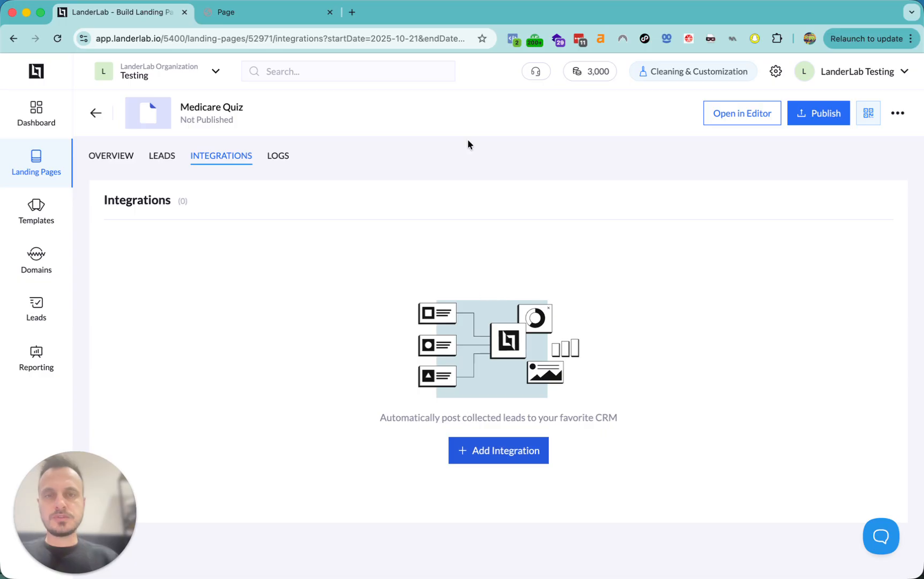